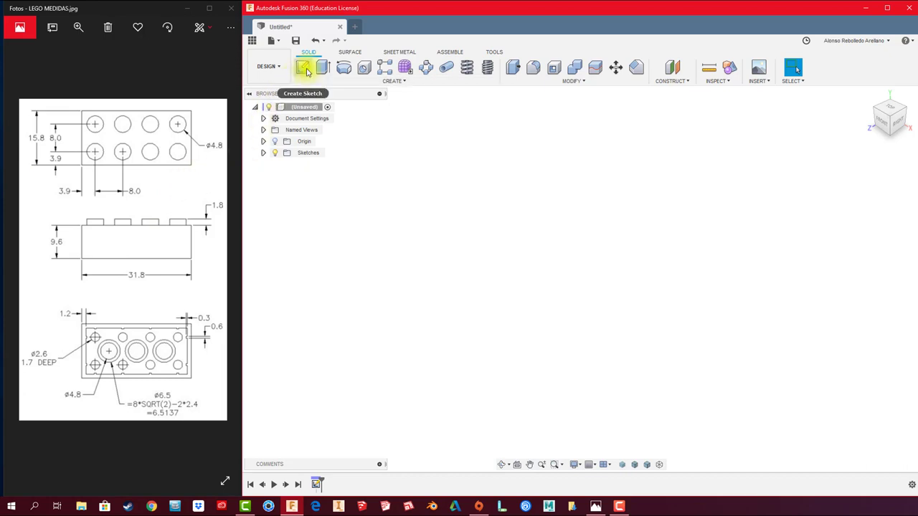
Step: Start a sketch on the ground plane and draw a center rectangle at the origin
left_click(304, 68)
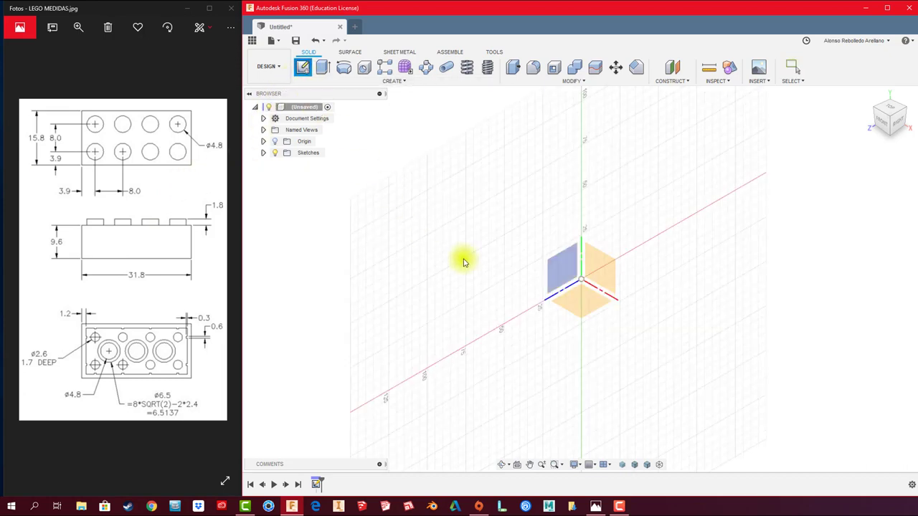
left_click(586, 288)
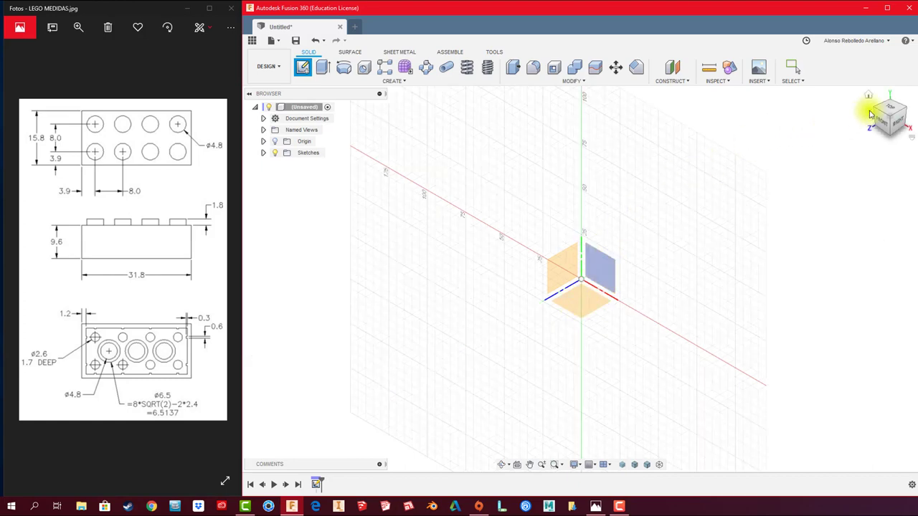
left_click(585, 304)
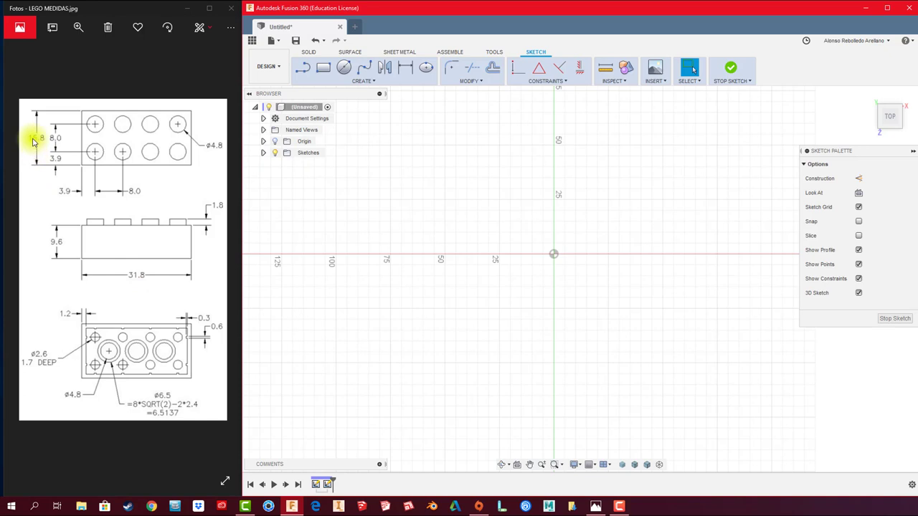
left_click(372, 84)
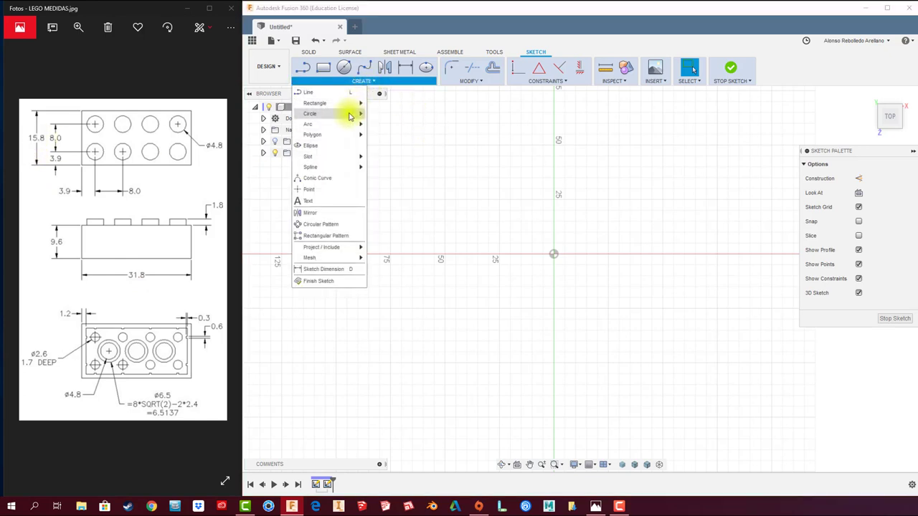
mouse_move(315, 102)
left_click(391, 128)
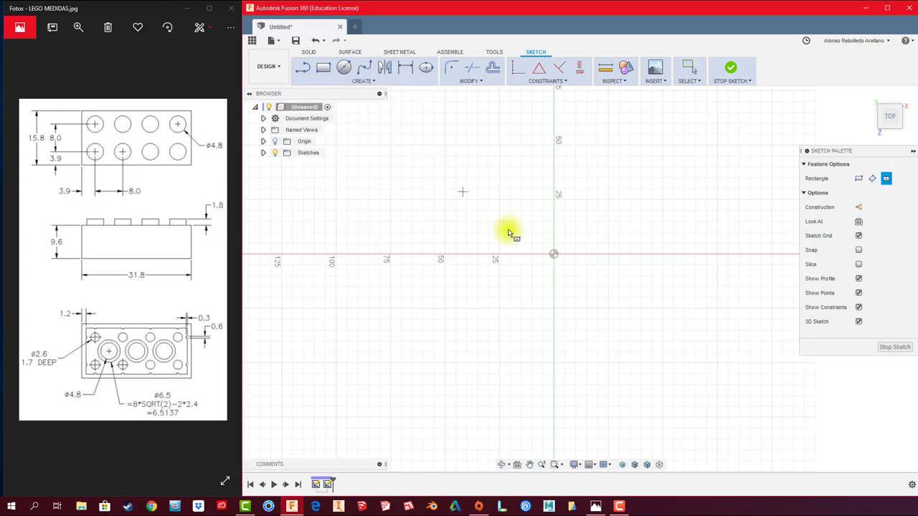
left_click(554, 256)
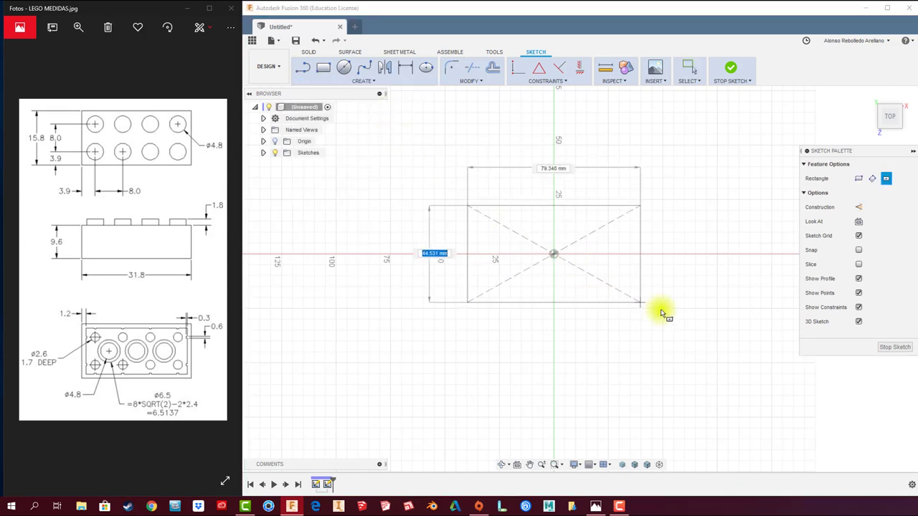
left_click(690, 308)
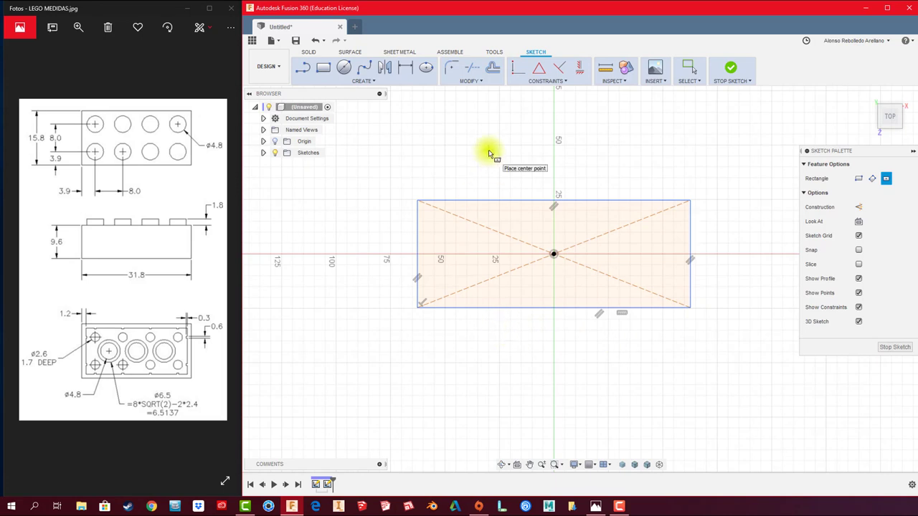
Step: Dimension the rectangle 31.8 mm wide and 15.8 mm tall, then finish the sketch
key("d")
left_click(521, 204)
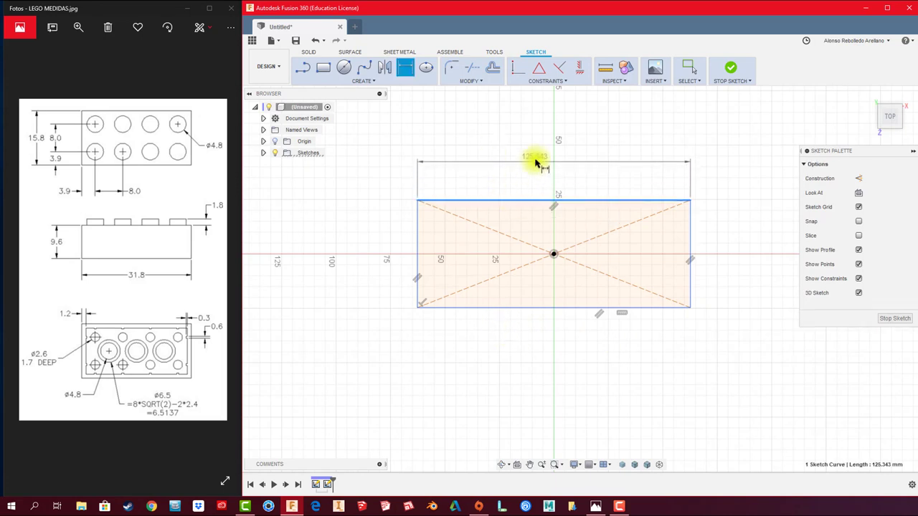
left_click(538, 158)
type("31.8")
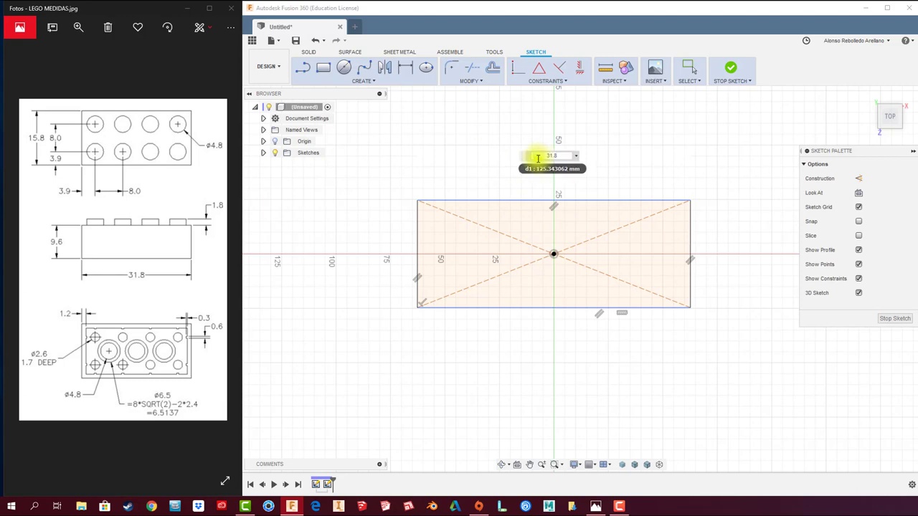
key("Return")
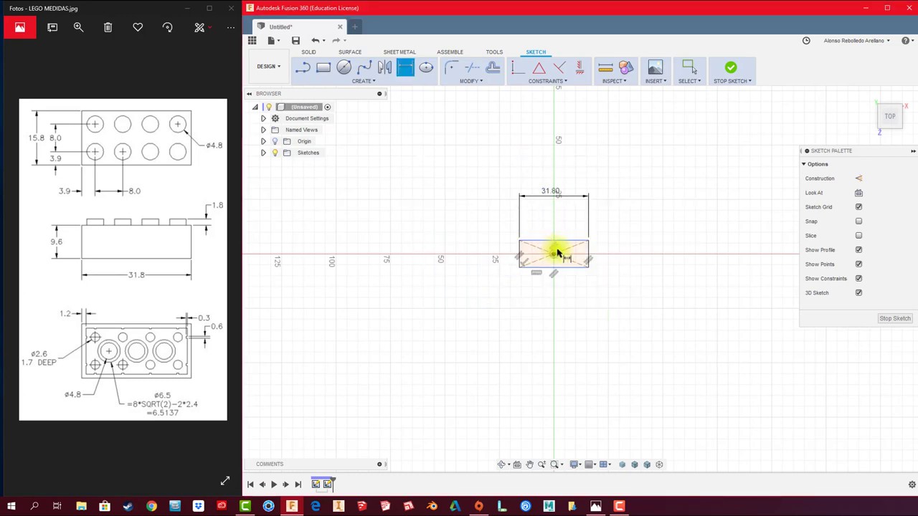
scroll(557, 252, "up", 2)
scroll(559, 252, "up", 1)
scroll(561, 254, "up", 1)
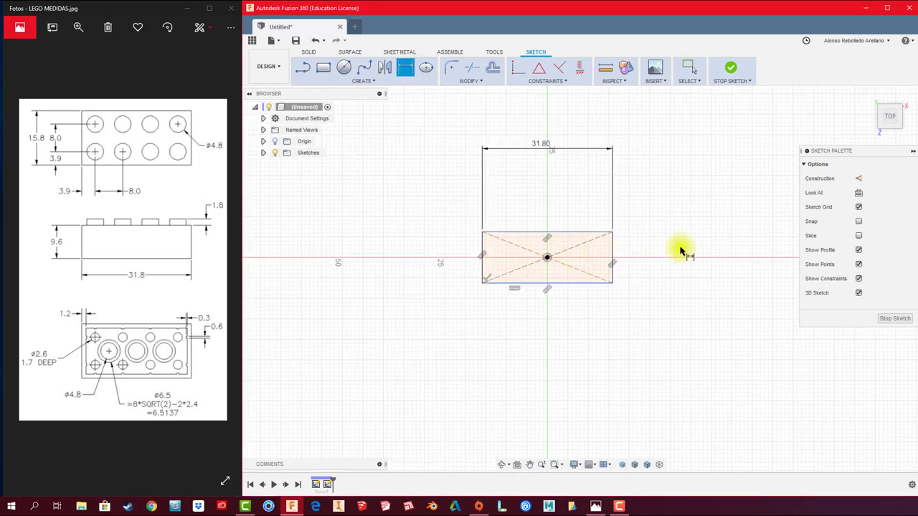
left_click(613, 249)
left_click(648, 252)
type("15.8")
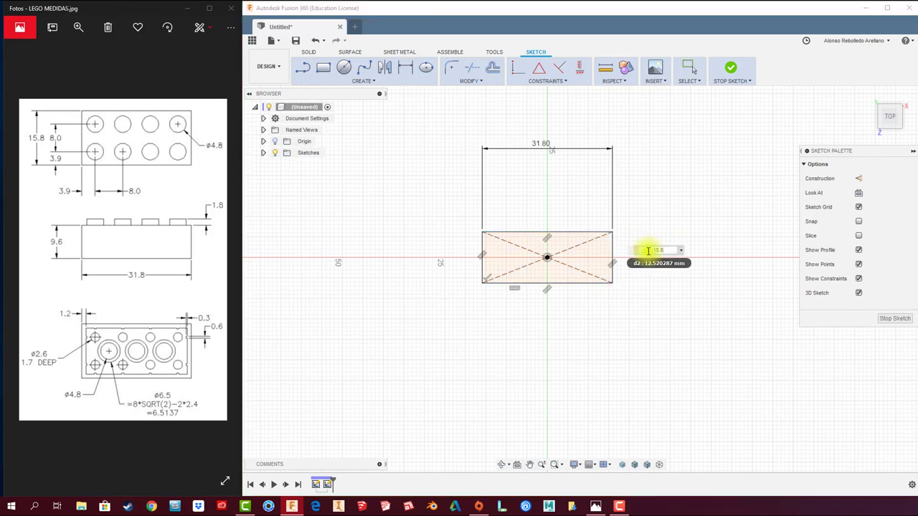
key("Return")
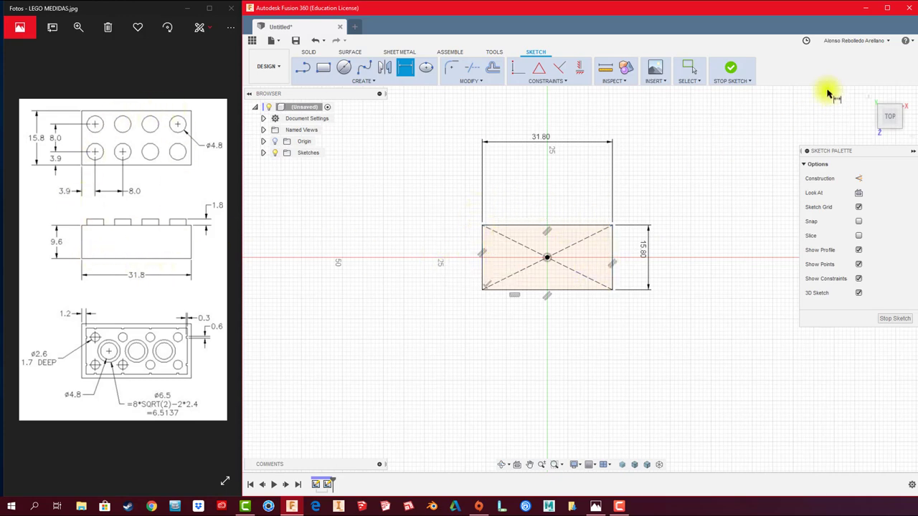
left_click(730, 75)
Step: Extrude the 31.8 × 15.8 mm rectangle 9.6 mm upward into a solid block
mouse_move(611, 190)
middle_mouse_down("shift")
mouse_move(606, 201)
mouse_move(530, 180)
middle_mouse_up("shift")
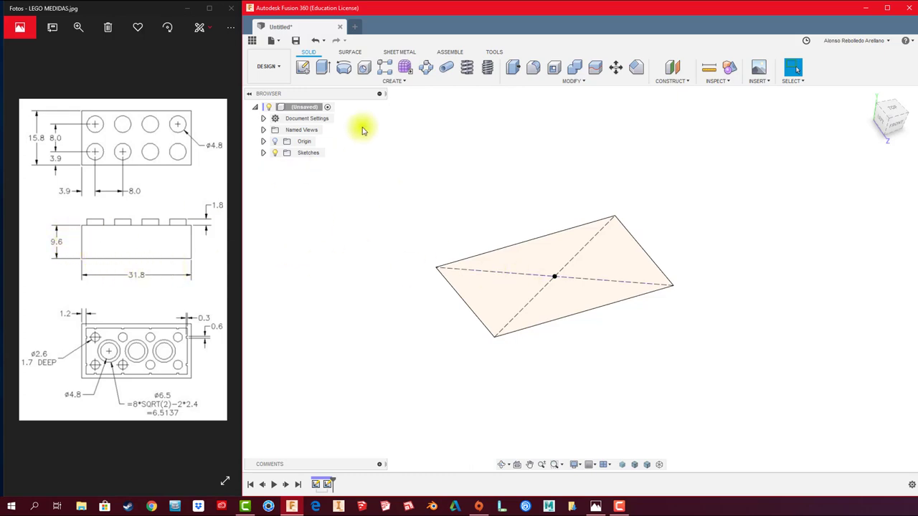
left_click(323, 68)
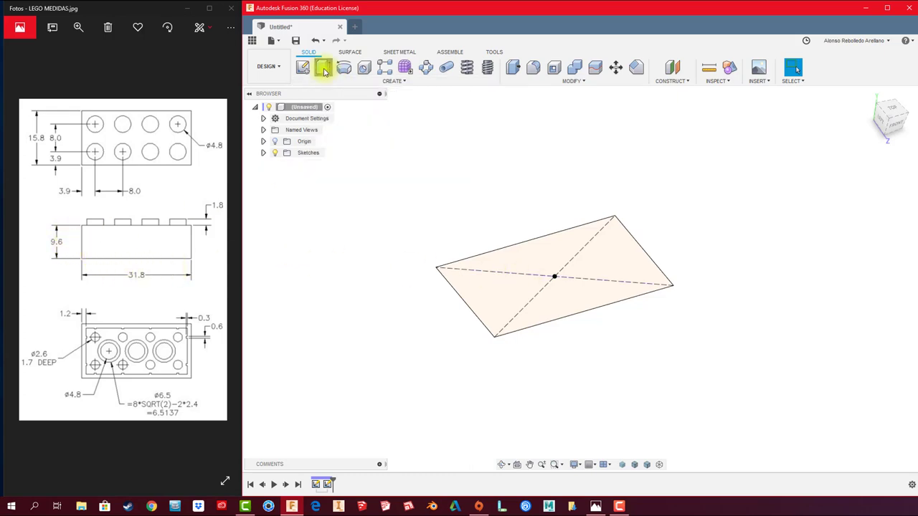
left_click(532, 281)
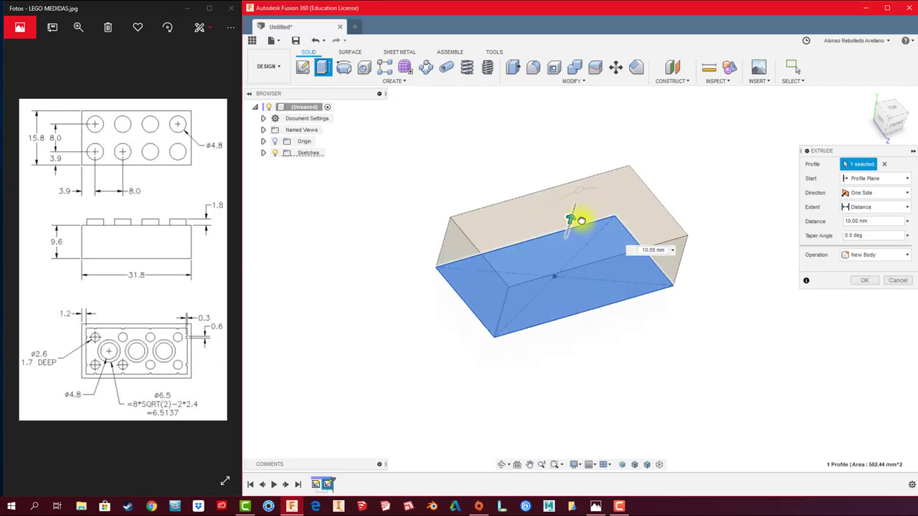
left_click_drag(560, 265, 582, 213)
left_click_drag(869, 223, 836, 223)
type("9.6")
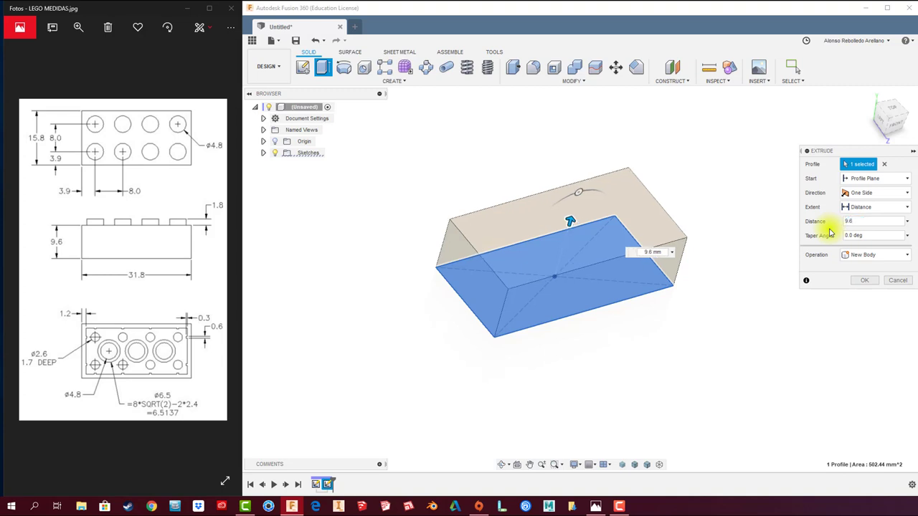
key("Return")
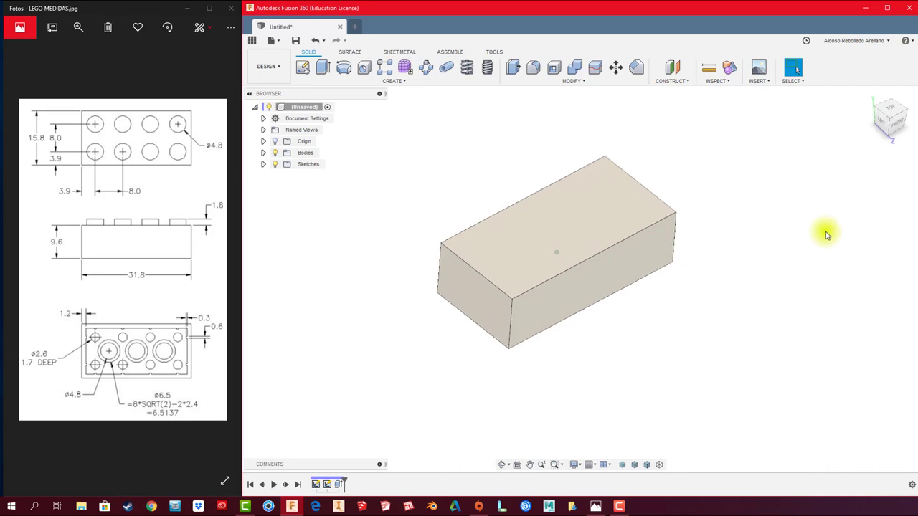
middle_click_drag(709, 244, 732, 248, "shift")
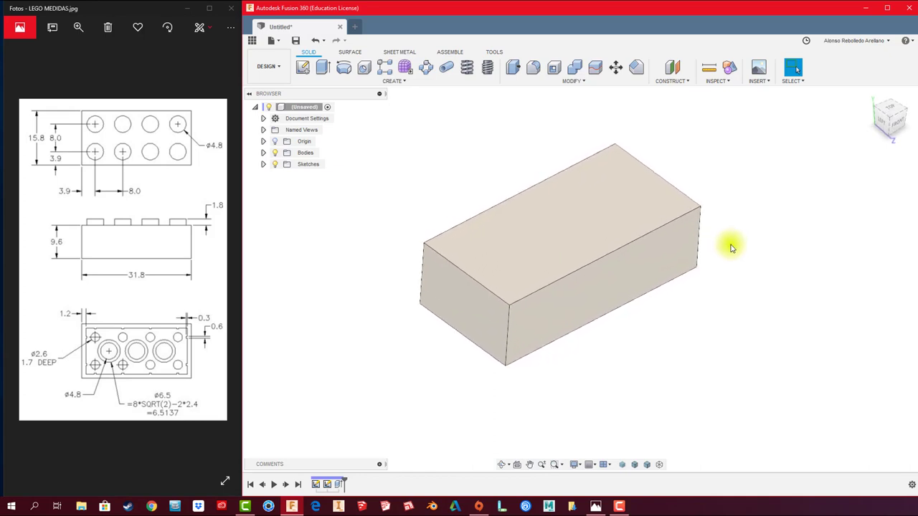
scroll(553, 198, "up", 2)
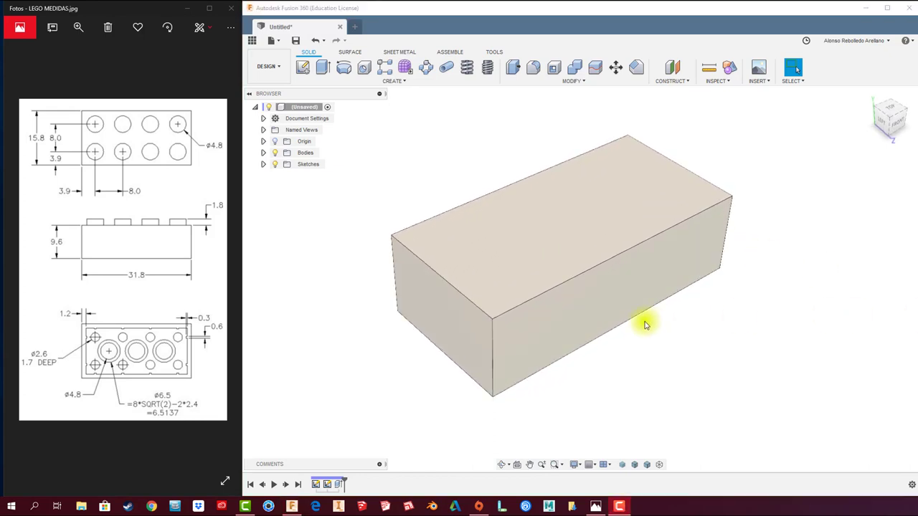
middle_click_drag(627, 335, 635, 333)
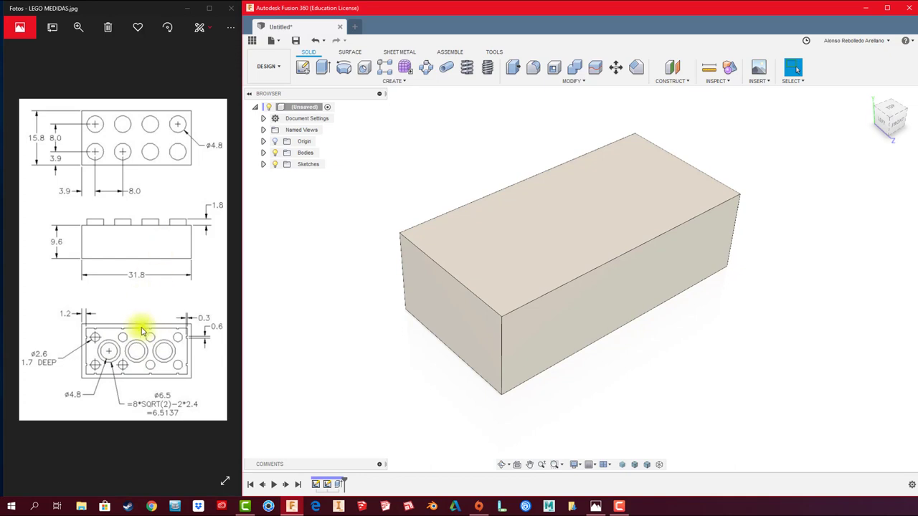
middle_click_drag(564, 317, 584, 307, "shift")
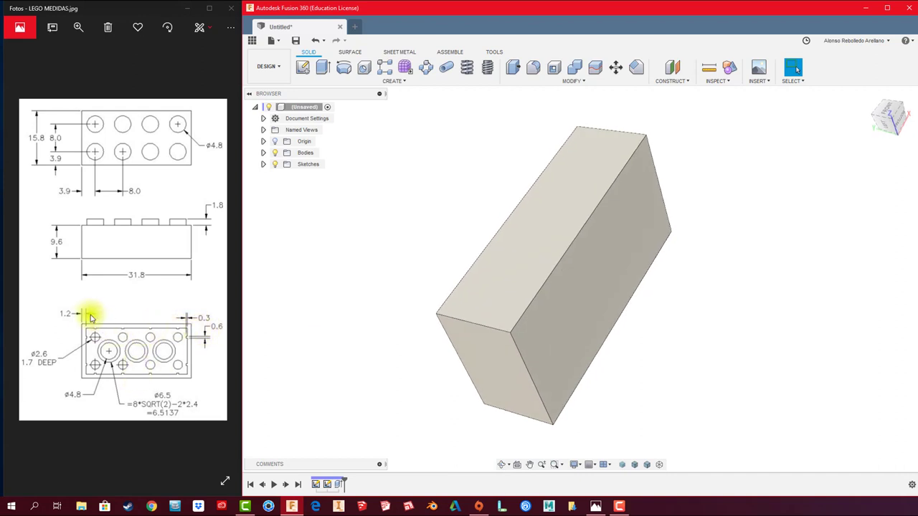
middle_click_drag(246, 317, 258, 306, "shift")
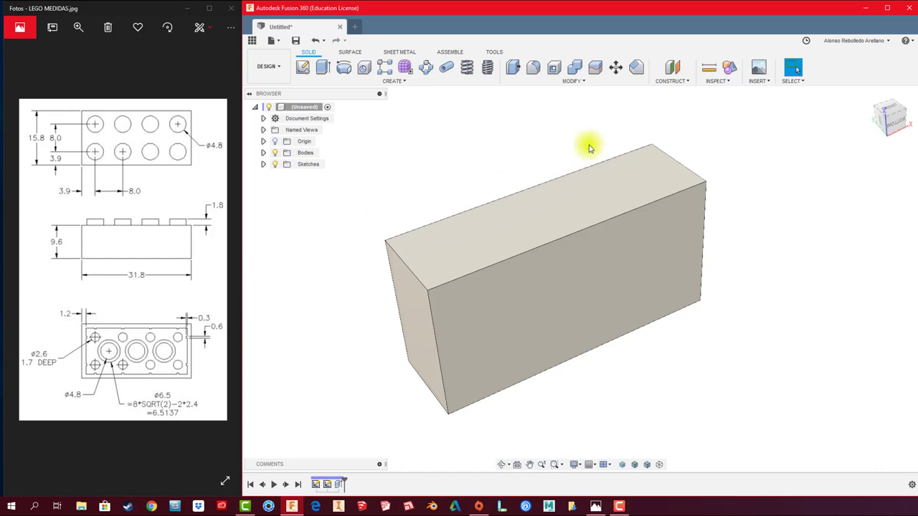
Step: Shell the block to 1.2 mm walls, removing the front face
left_click(571, 82)
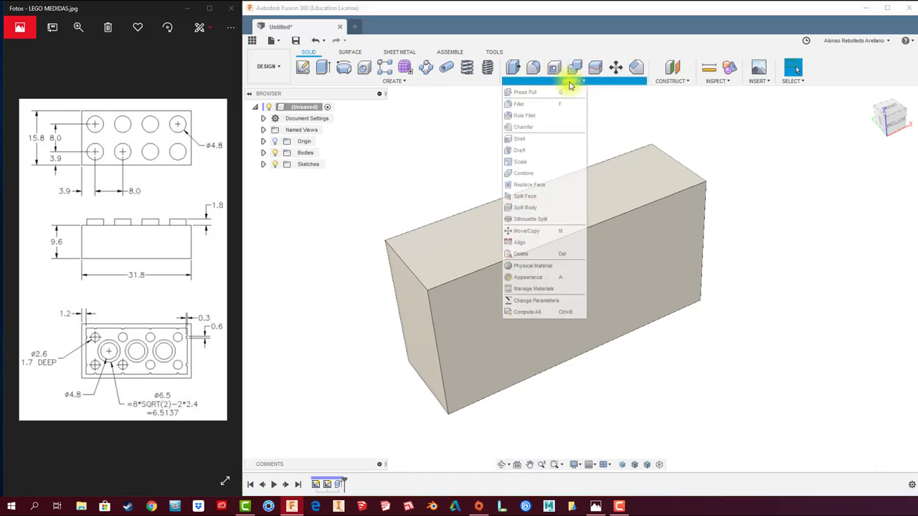
left_click(547, 141)
left_click(550, 302)
type("1.2")
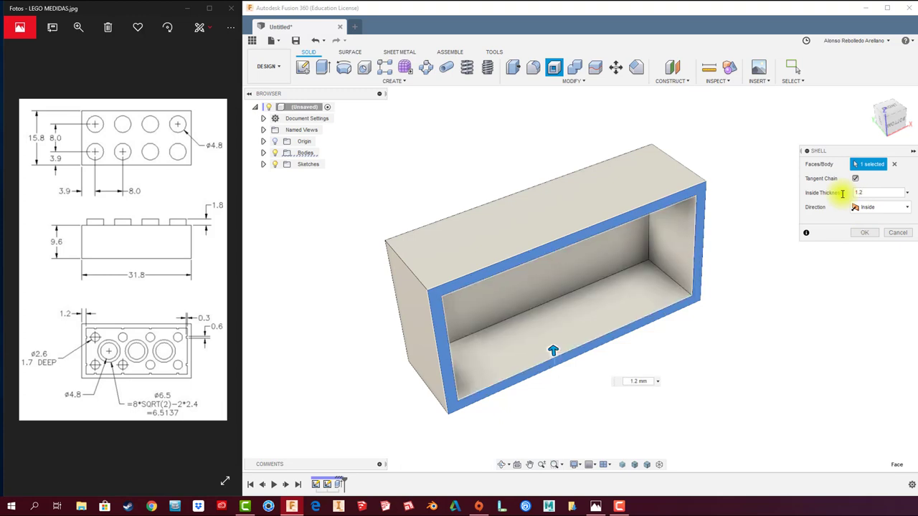
left_click(864, 233)
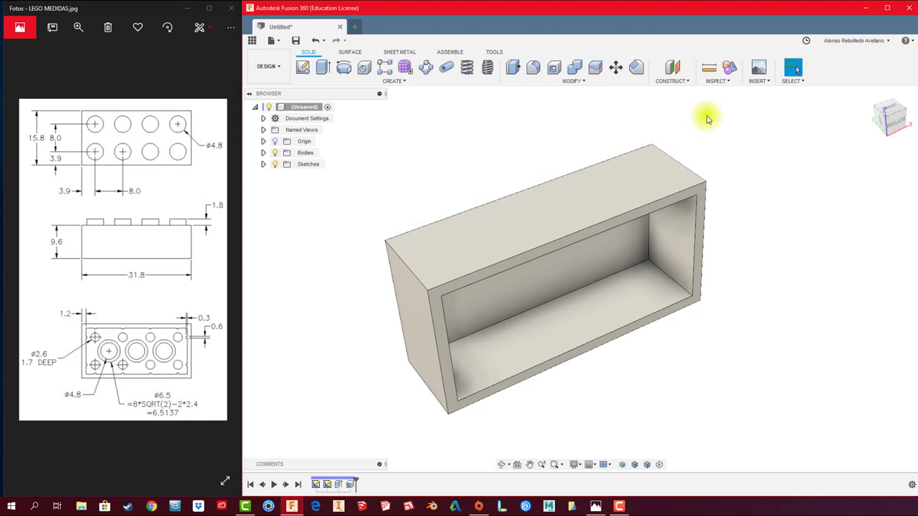
Step: Measure the 1.20 mm wall thickness between two box edges, then orbit around the shell
left_click(708, 72)
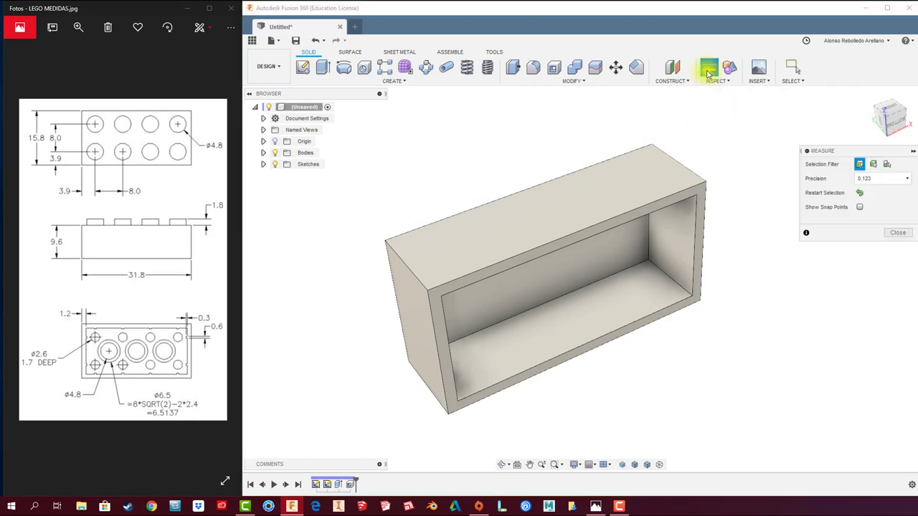
left_click(628, 213)
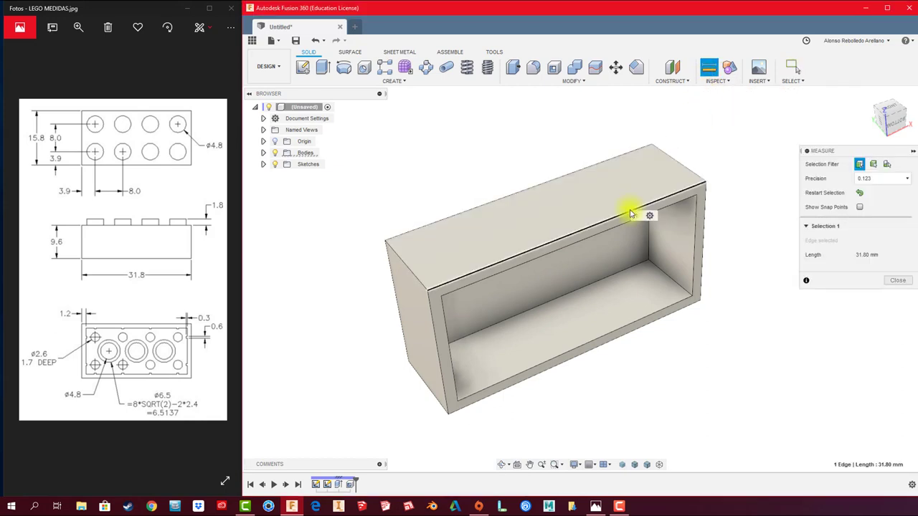
left_click(627, 225)
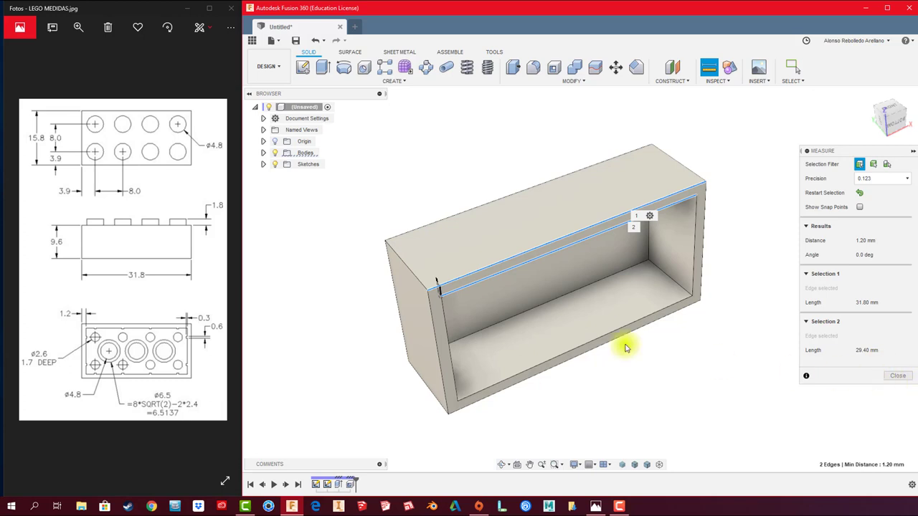
mouse_move(626, 348)
middle_mouse_down("shift")
mouse_move(466, 303)
mouse_move(557, 297)
mouse_move(594, 322)
mouse_move(585, 394)
middle_mouse_up("shift")
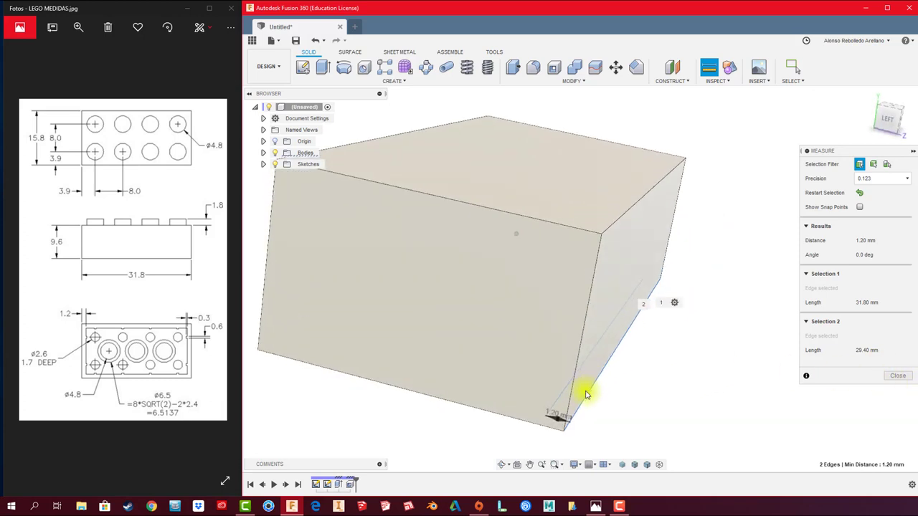
middle_click_drag(533, 422, 687, 380, "shift")
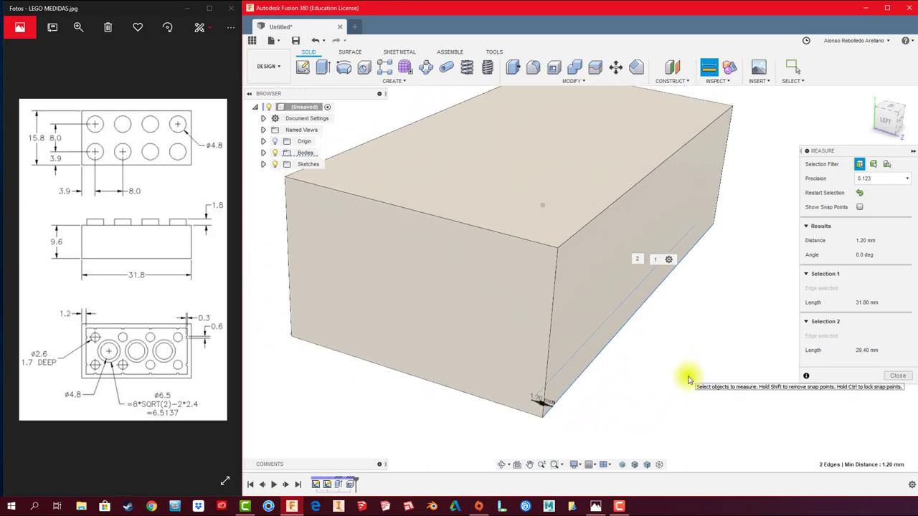
left_click(897, 376)
mouse_move(707, 360)
middle_mouse_down("shift")
mouse_move(645, 291)
mouse_move(645, 301)
mouse_move(364, 244)
middle_mouse_up("shift")
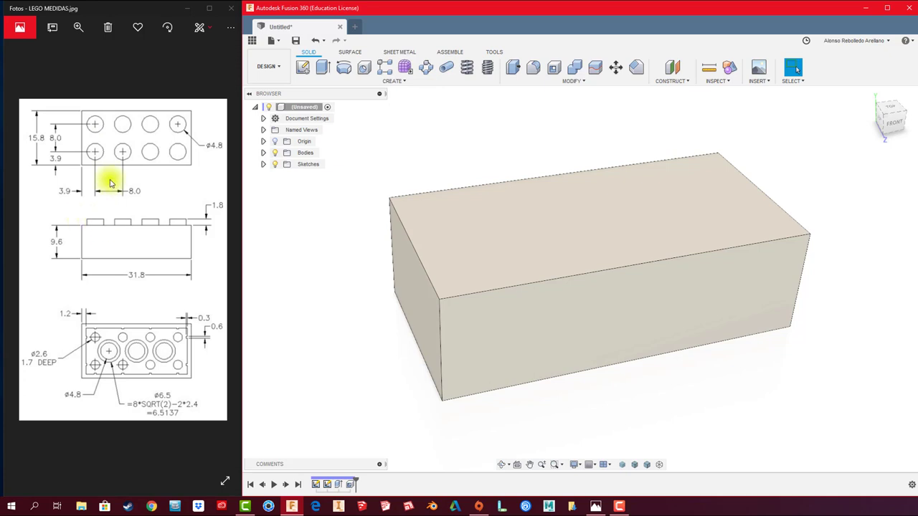
middle_click_drag(332, 257, 364, 171, "shift")
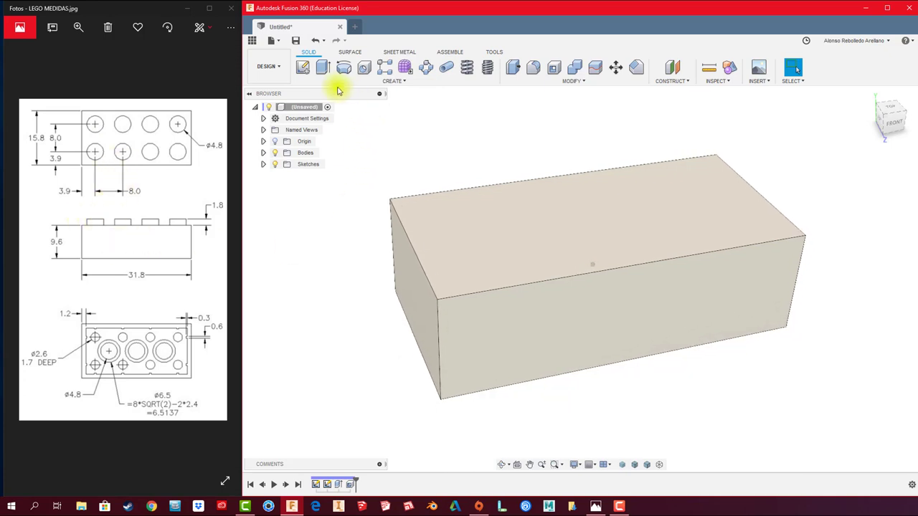
Step: Sketch a Ø4.8 mm circle near the lower-left corner of the box's top face
left_click(302, 68)
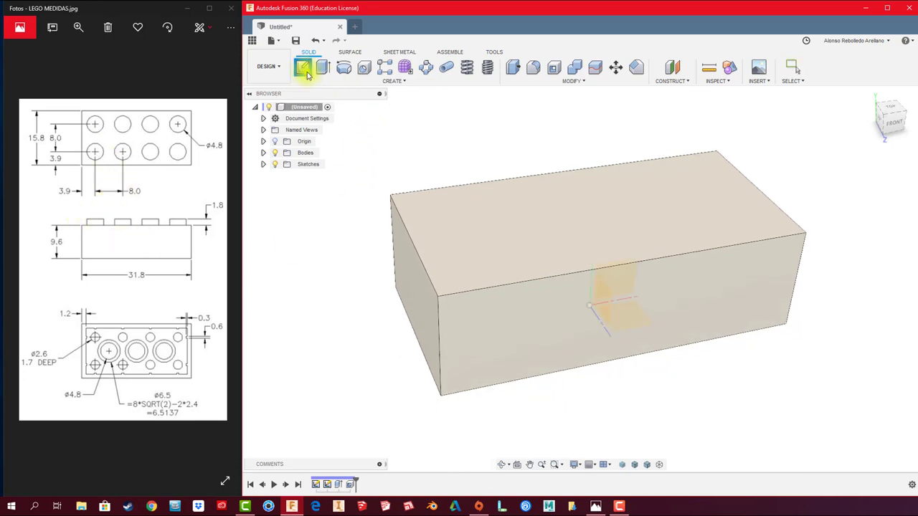
left_click(460, 226)
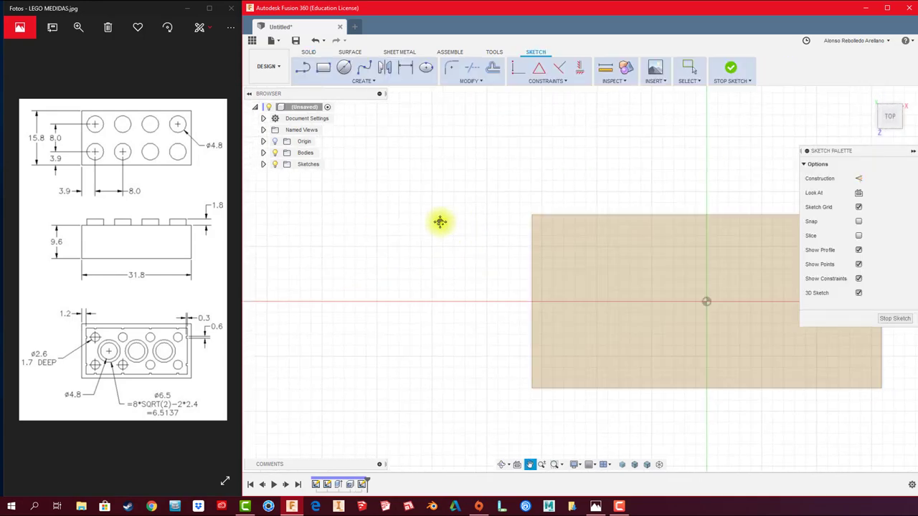
left_click(343, 68)
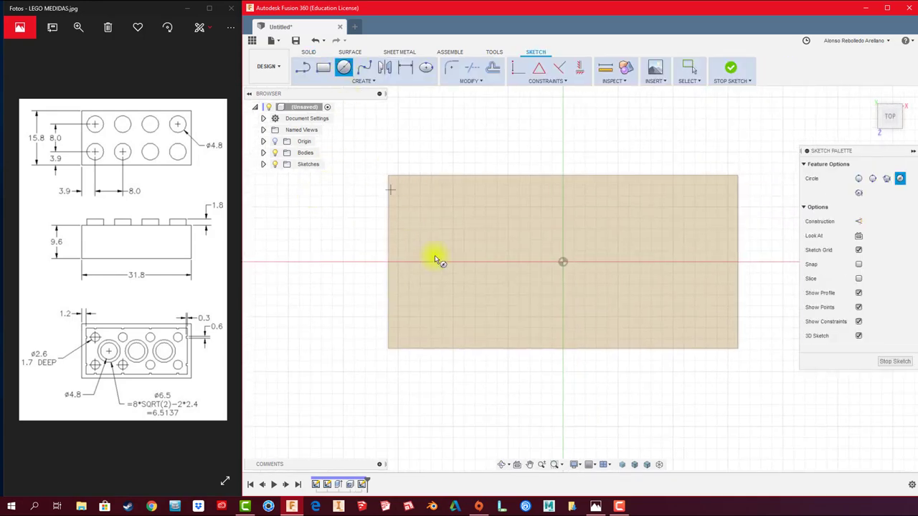
left_click(454, 293)
key("d")
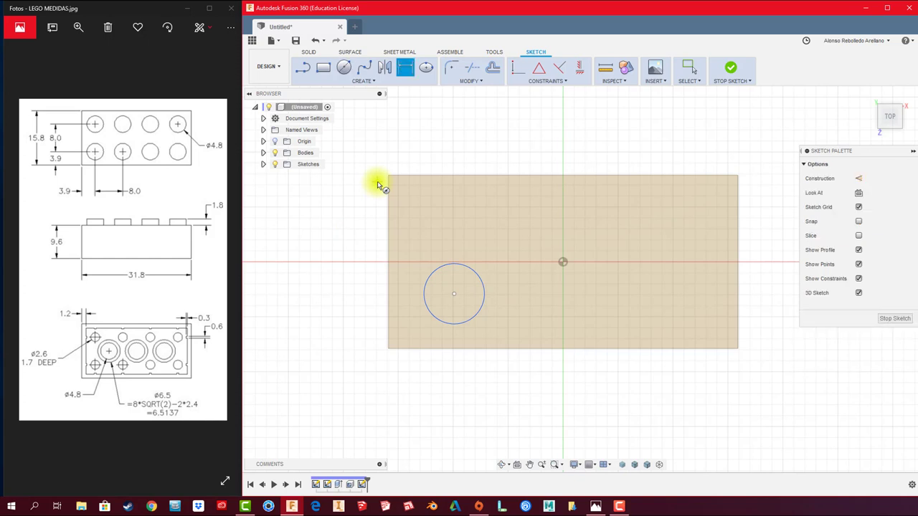
left_click(473, 268)
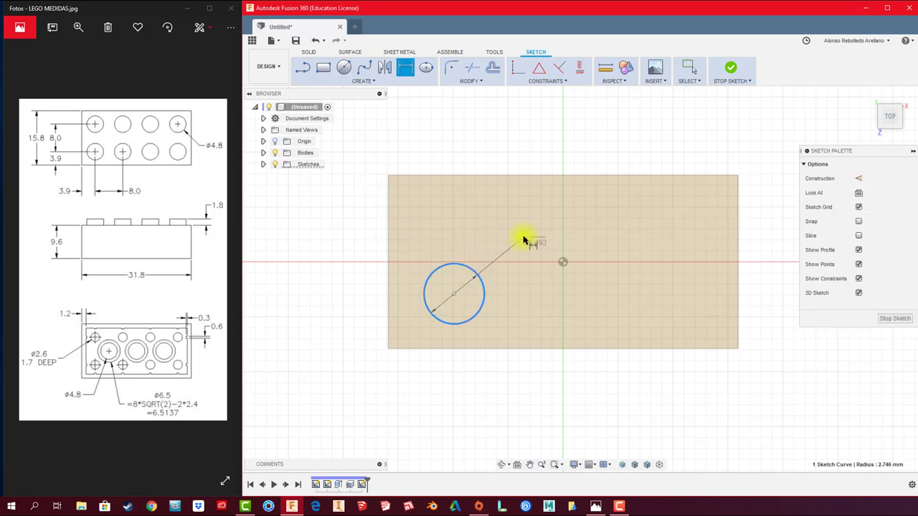
left_click(523, 240)
type("4.8")
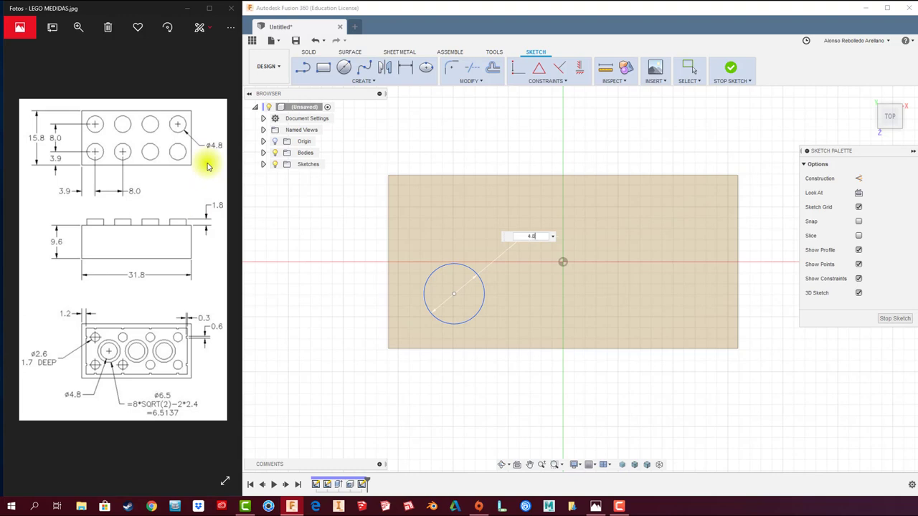
key("Return")
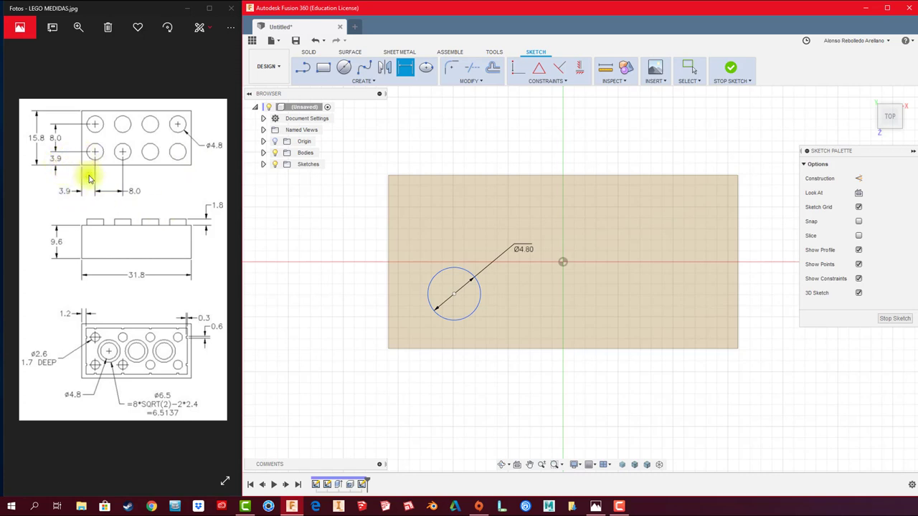
Step: Dimension the circle centre 3.90 mm from the left edge
left_click(454, 294)
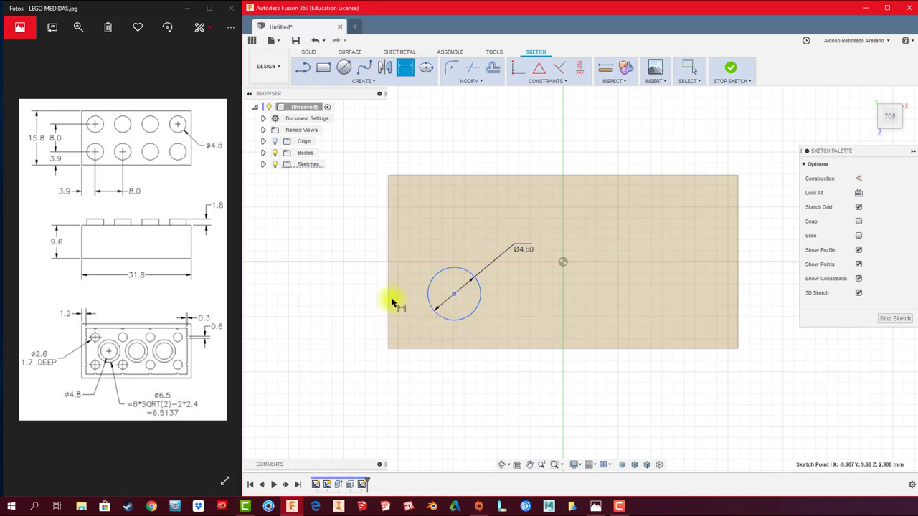
left_click(389, 303)
left_click(427, 390)
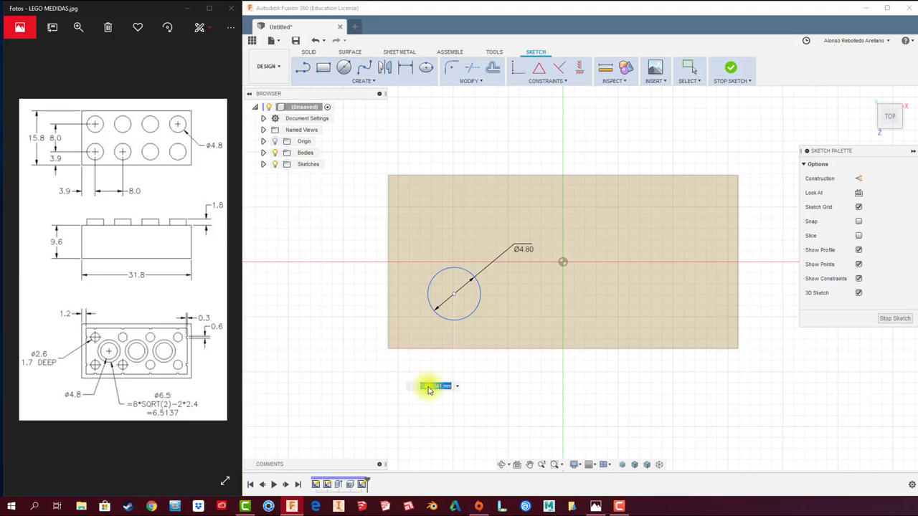
type("3.9")
key("Return")
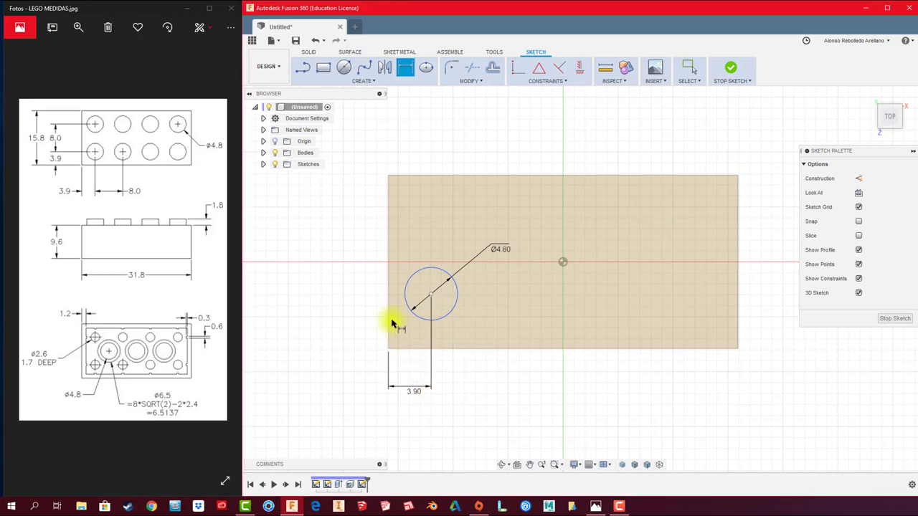
left_click(430, 295)
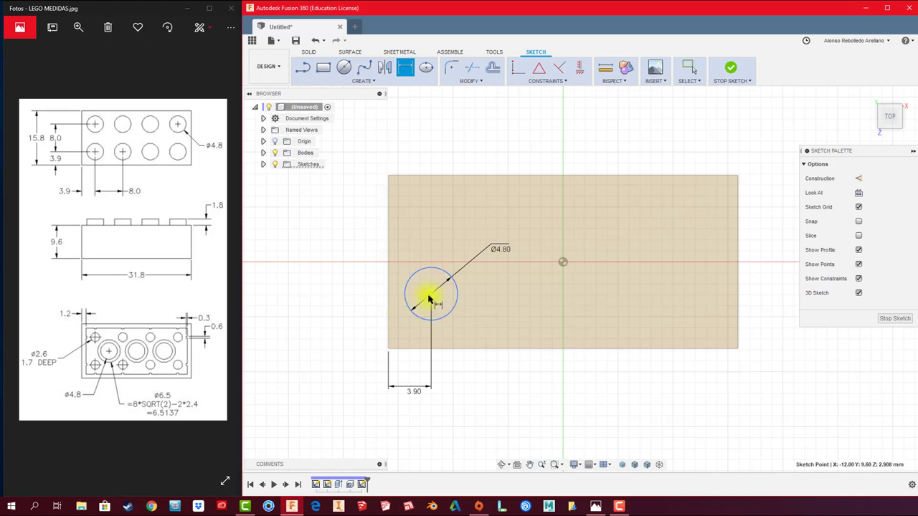
left_click(388, 331)
left_click(352, 314)
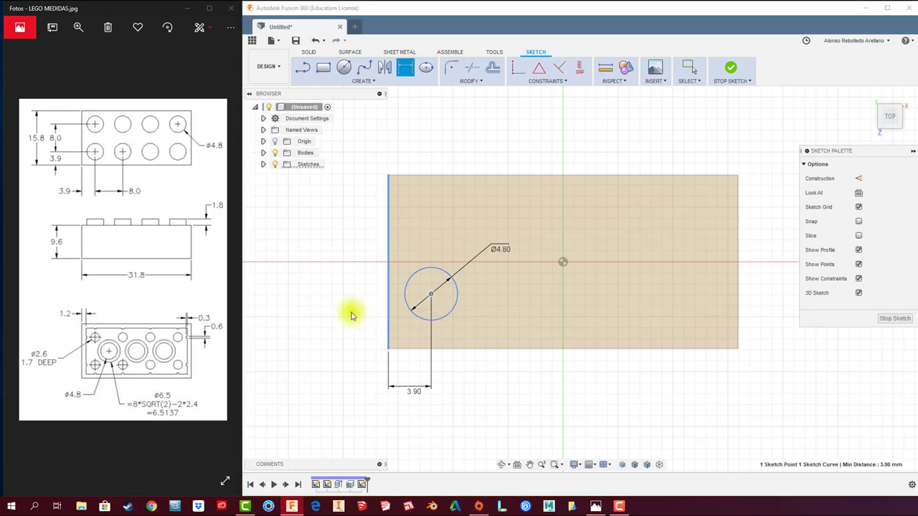
left_click(656, 296)
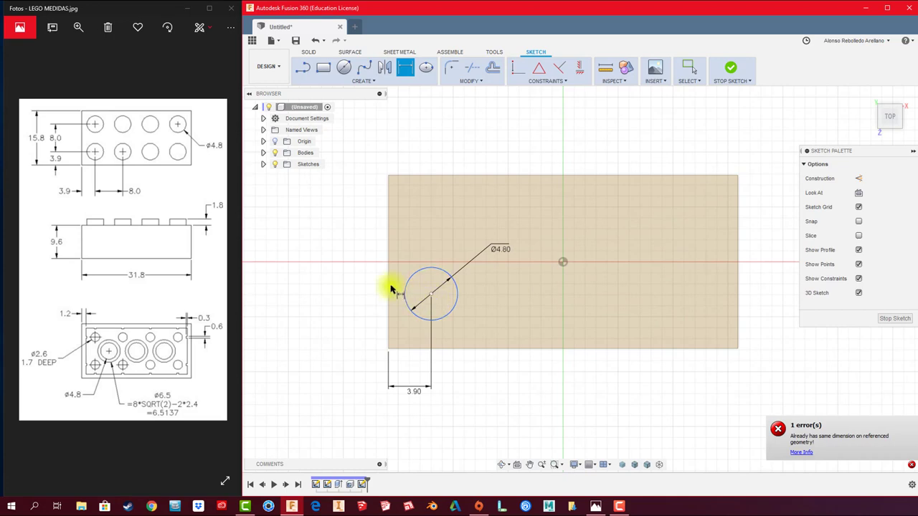
Step: Dimension the circle centre from the bottom edge equal to d7 (3.90 mm)
left_click(430, 295)
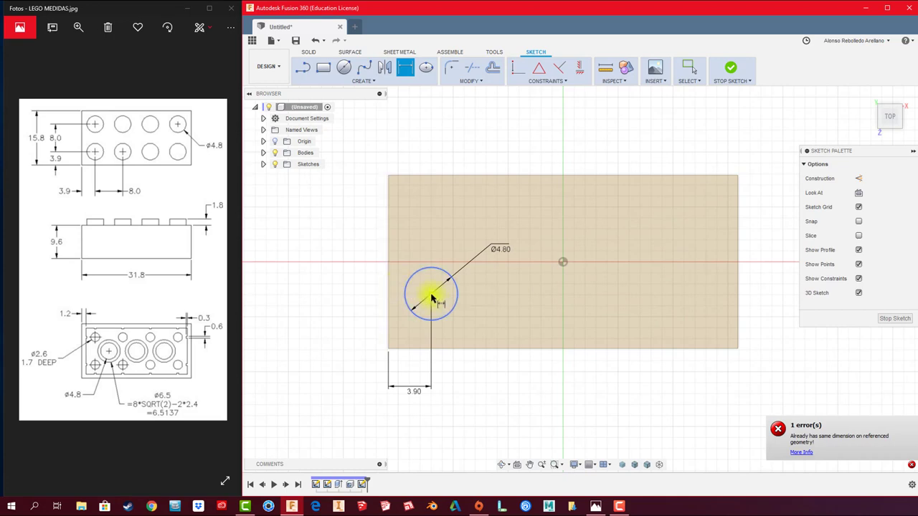
left_click(450, 351)
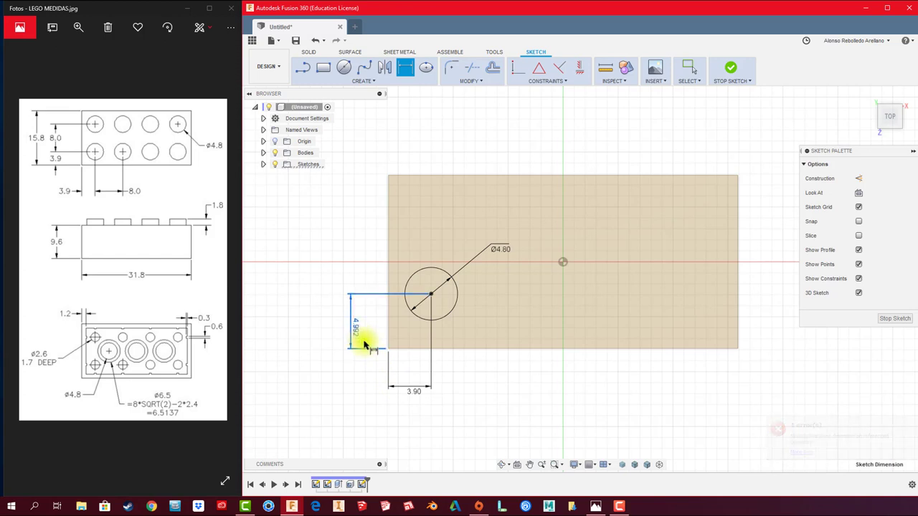
key("Escape")
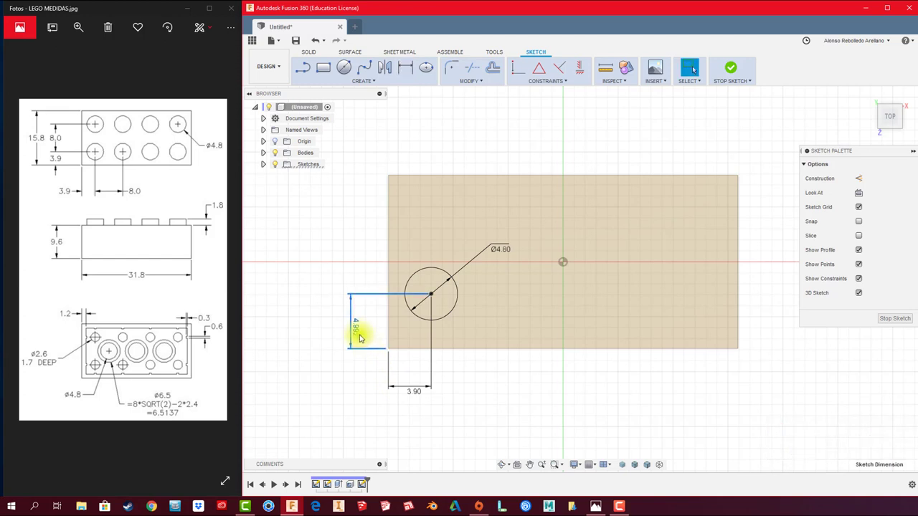
left_click(356, 335)
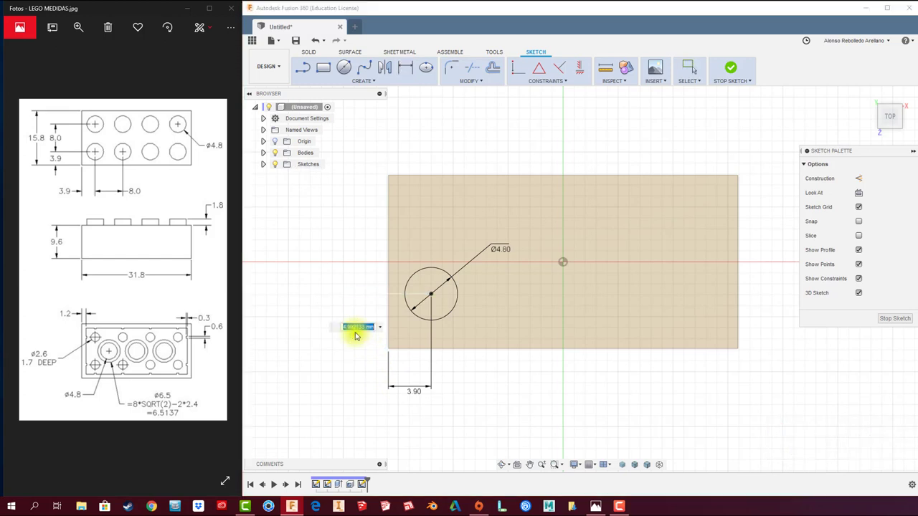
left_click(414, 396)
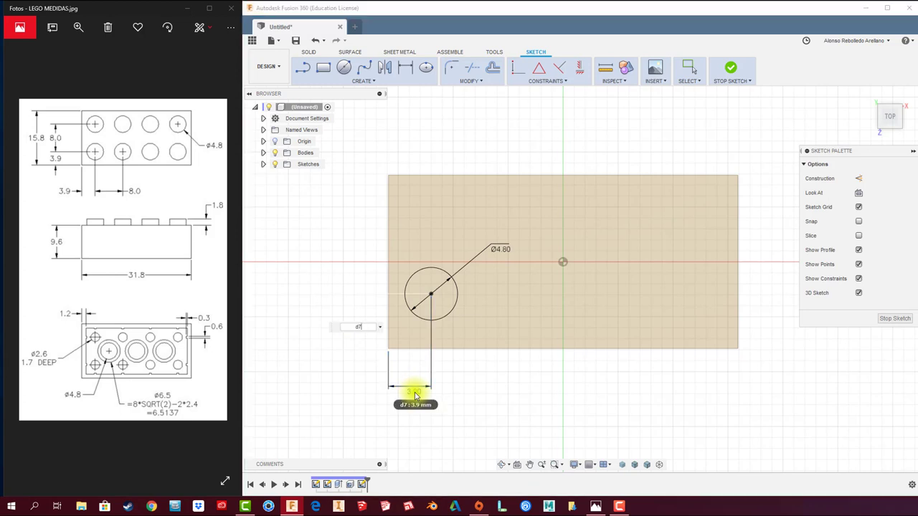
key("Return")
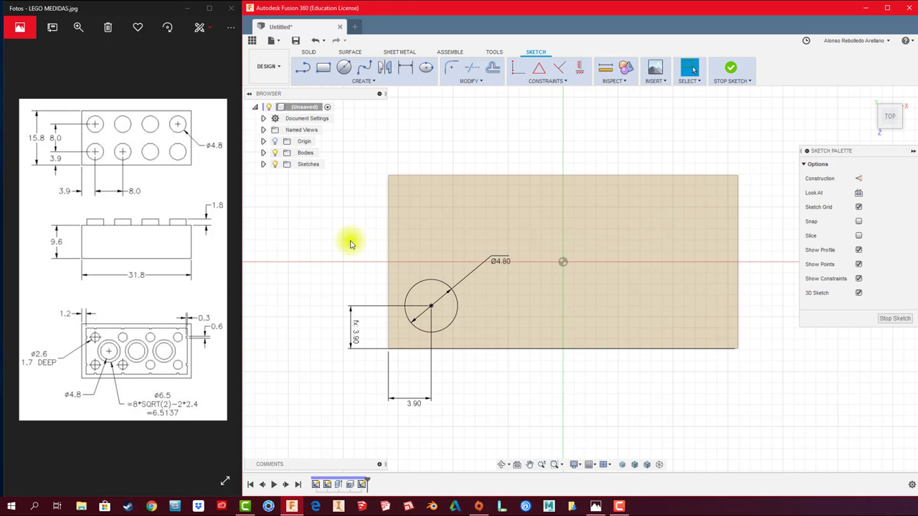
left_click(731, 72)
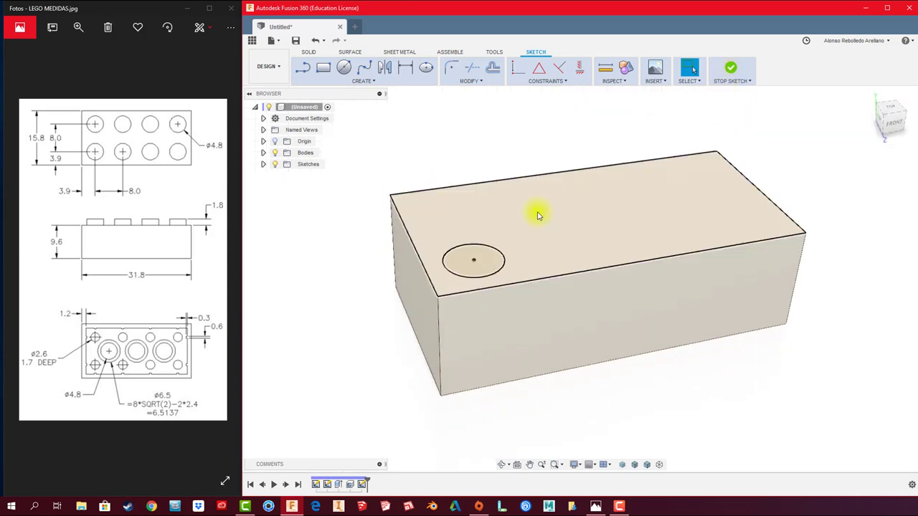
left_click(324, 70)
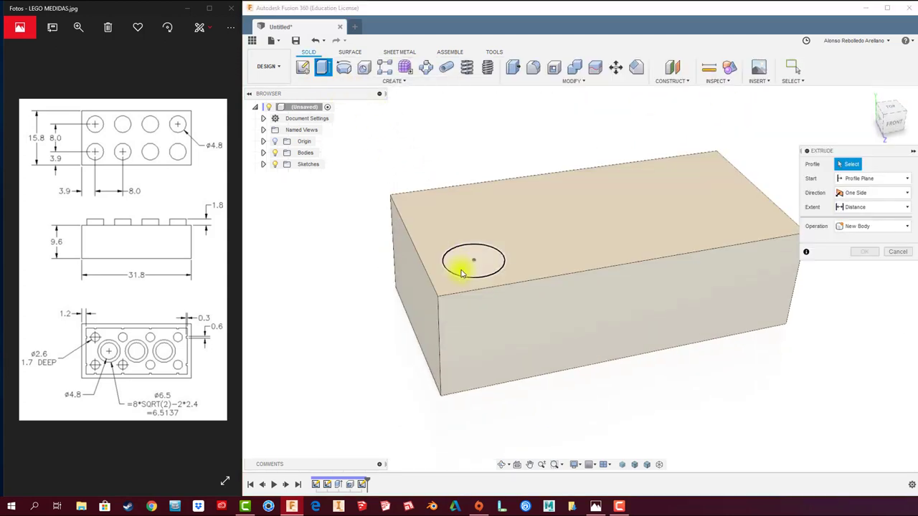
left_click(469, 263)
left_click_drag(473, 242, 475, 232)
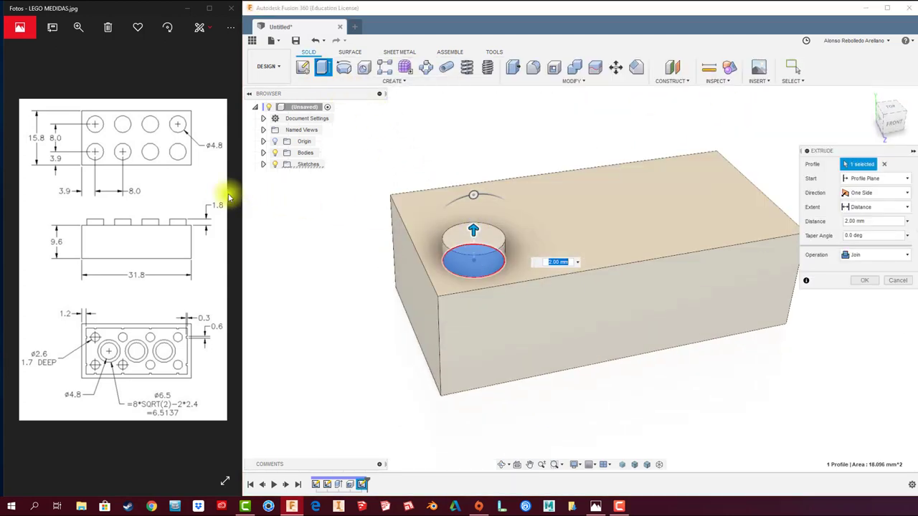
left_click_drag(205, 232, 179, 207)
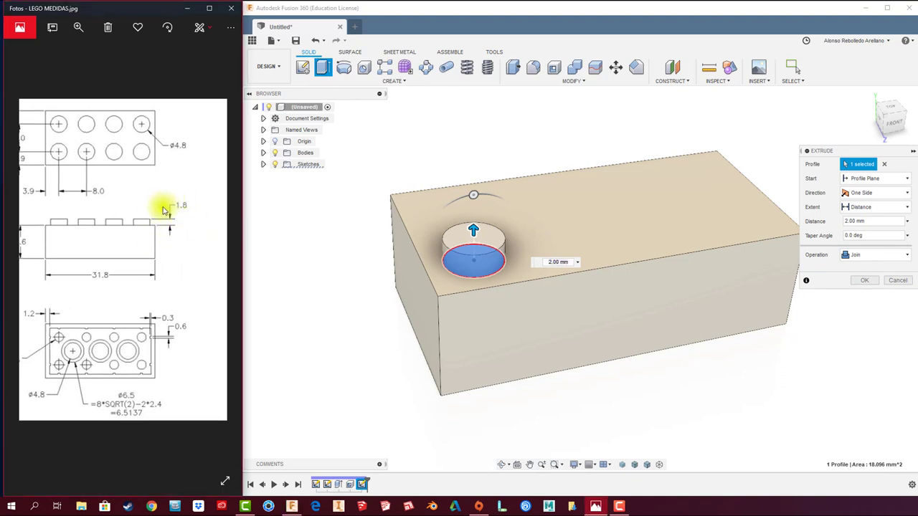
left_click_drag(567, 261, 546, 262)
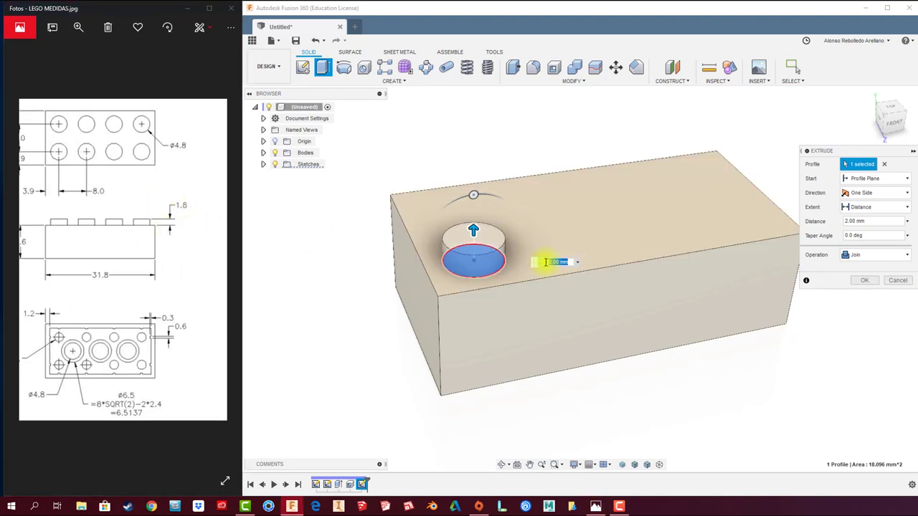
type("1")
key("Return")
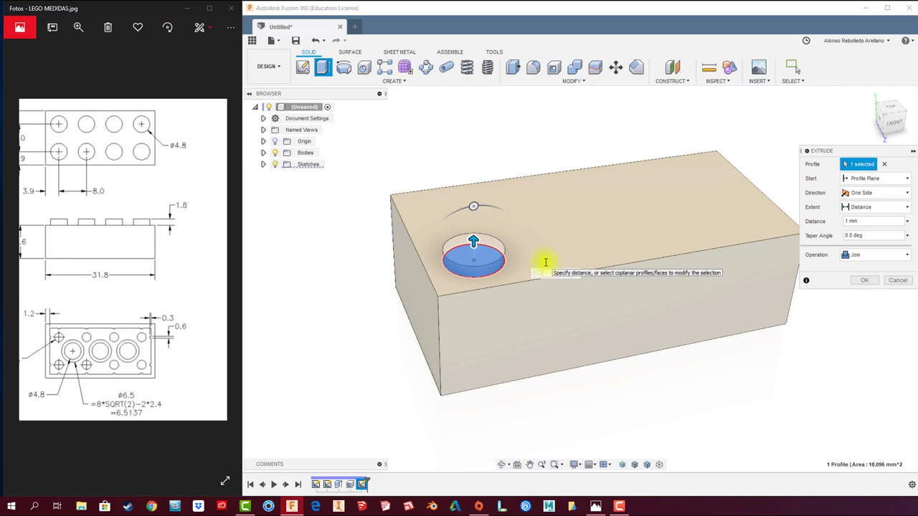
type("1.8")
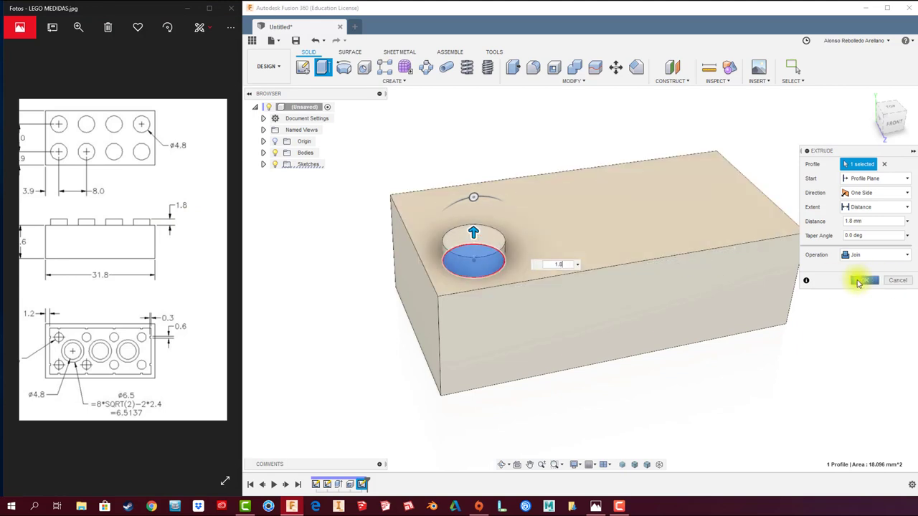
left_click(864, 280)
mouse_move(554, 289)
middle_mouse_down("shift")
mouse_move(528, 287)
mouse_move(520, 251)
middle_mouse_up("shift")
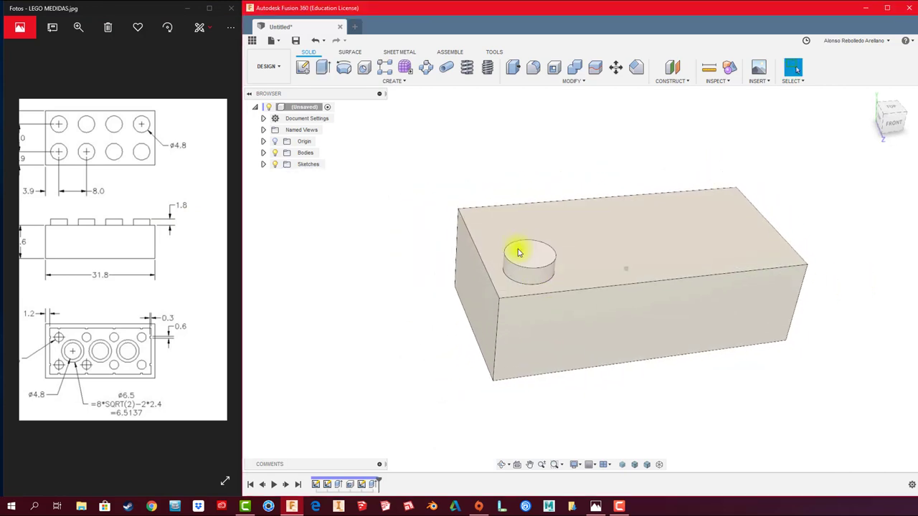
mouse_move(560, 273)
middle_mouse_down("shift")
mouse_move(535, 256)
mouse_move(428, 249)
middle_mouse_up("shift")
left_click_drag(98, 189, 137, 198)
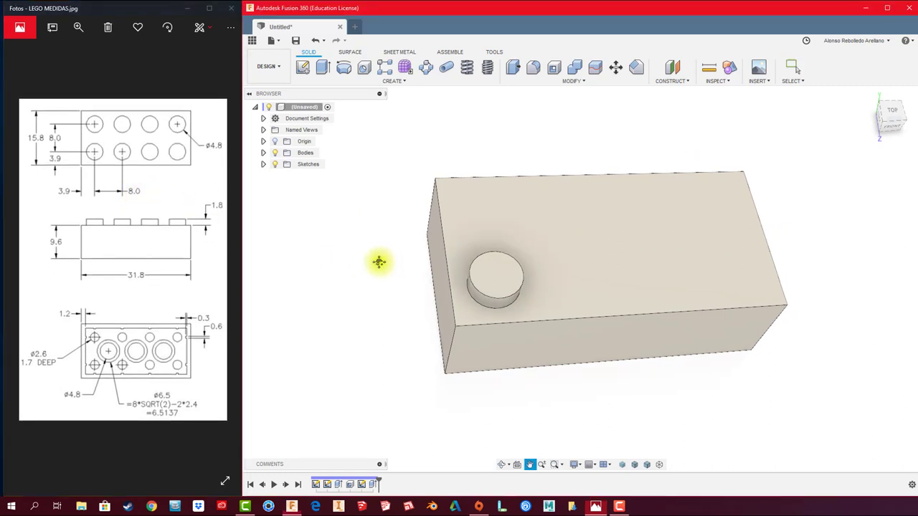
middle_click_drag(526, 290, 498, 287)
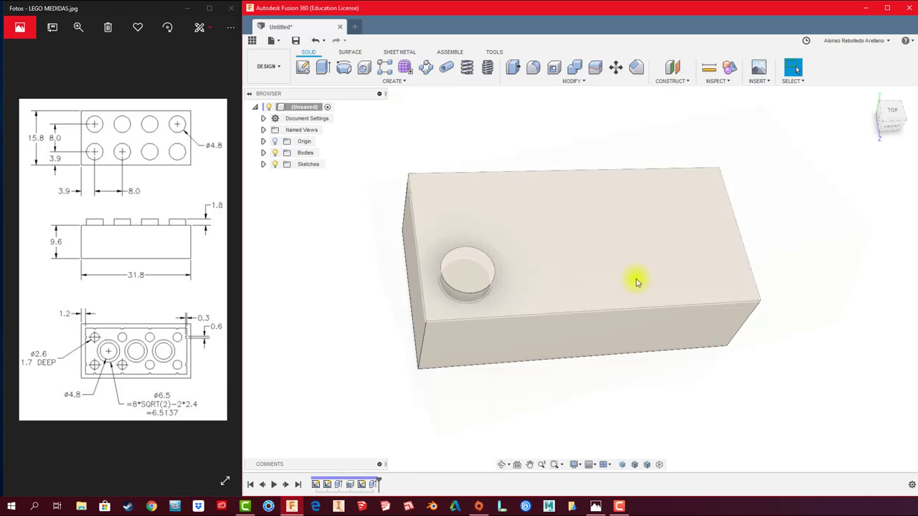
Step: Set up a rectangular feature pattern of the stud extrusion along the block's long top edge
left_click(385, 68)
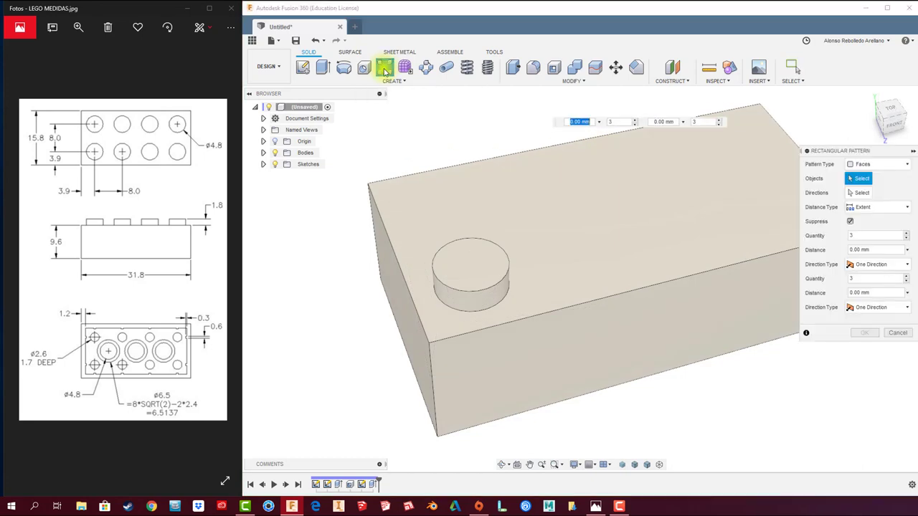
left_click(880, 165)
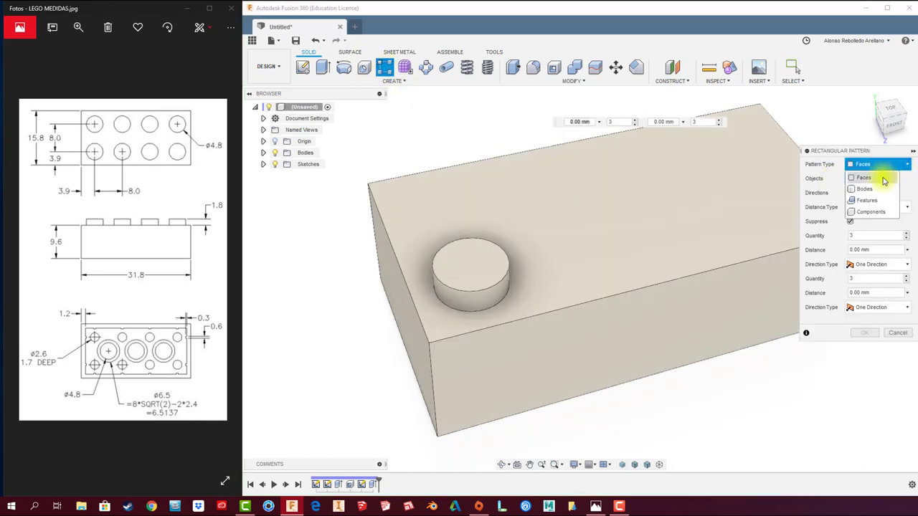
left_click(875, 201)
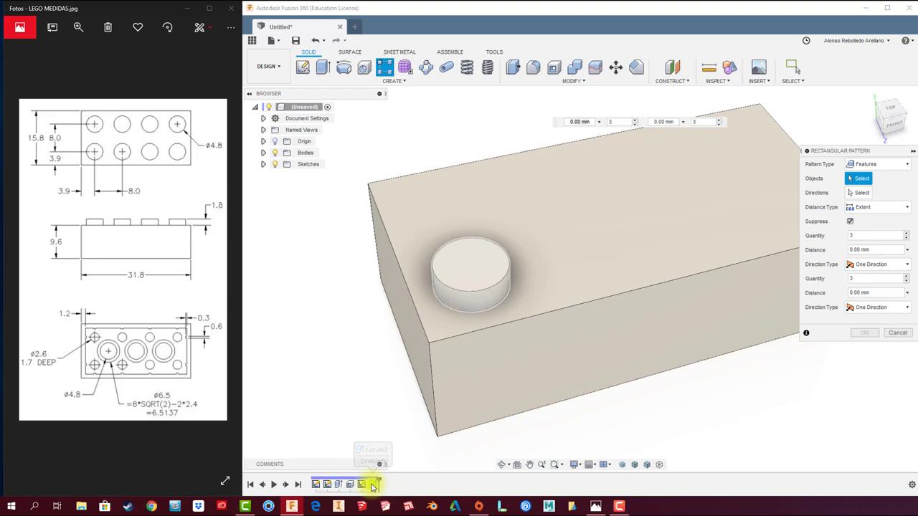
left_click(373, 485)
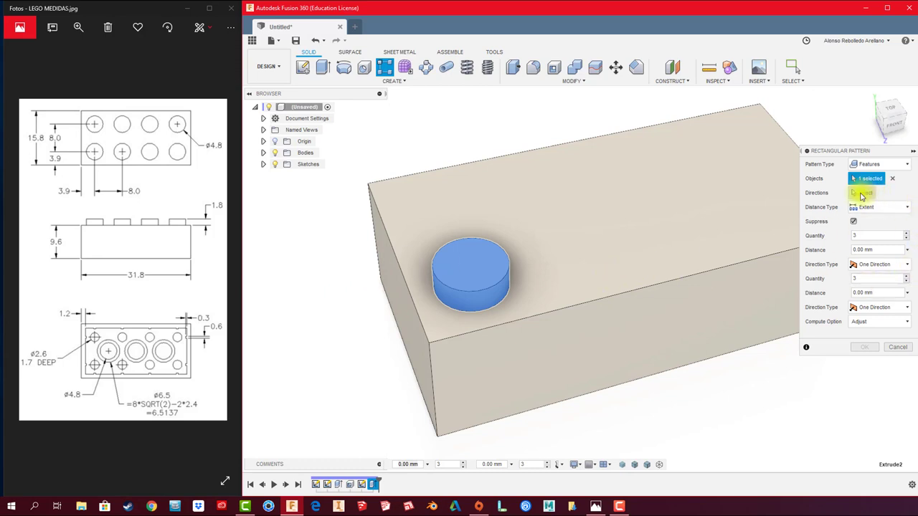
left_click(861, 194)
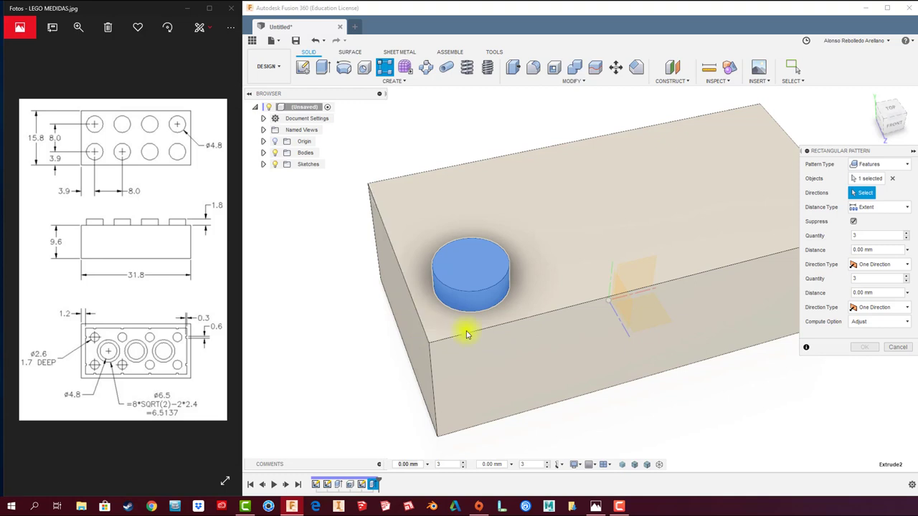
left_click(508, 326)
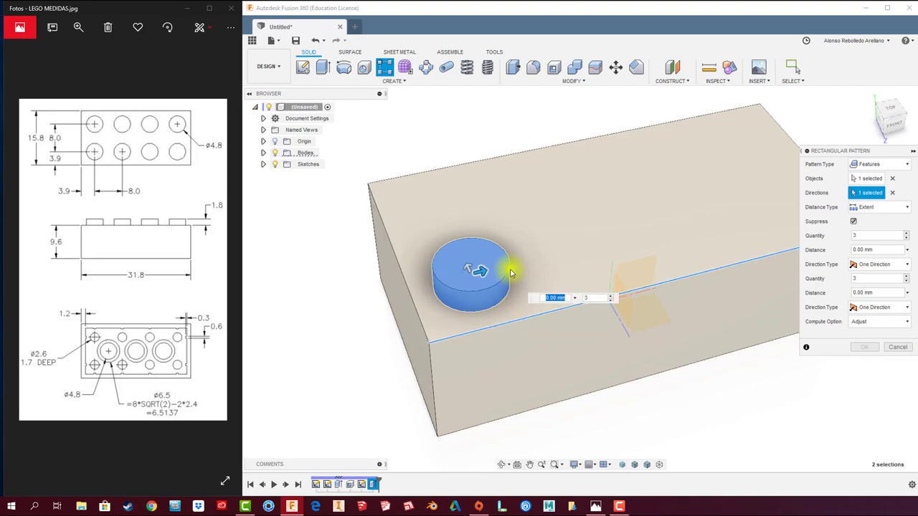
key("Tab")
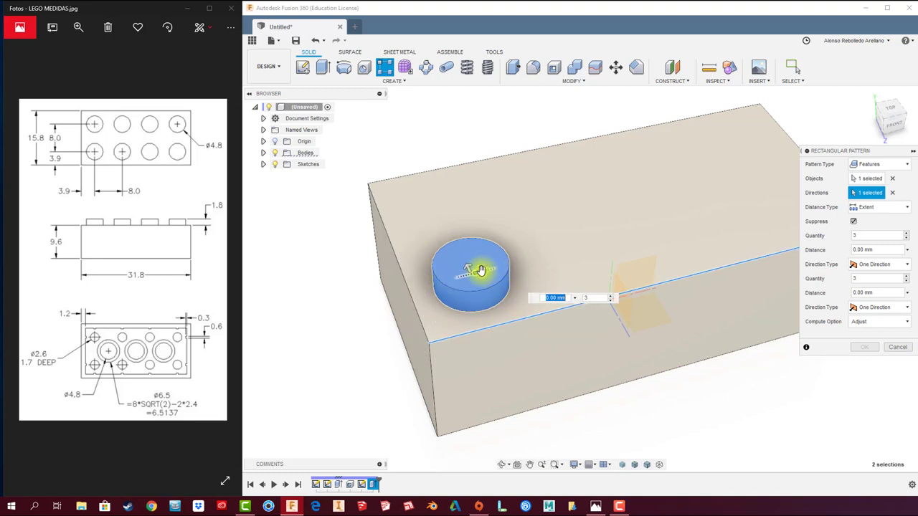
left_click_drag(484, 272, 727, 242)
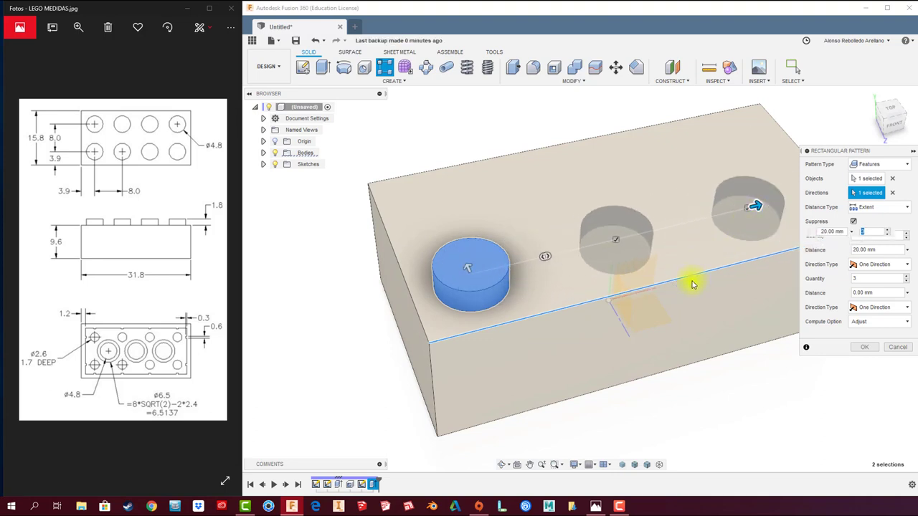
middle_click_drag(692, 284, 502, 287)
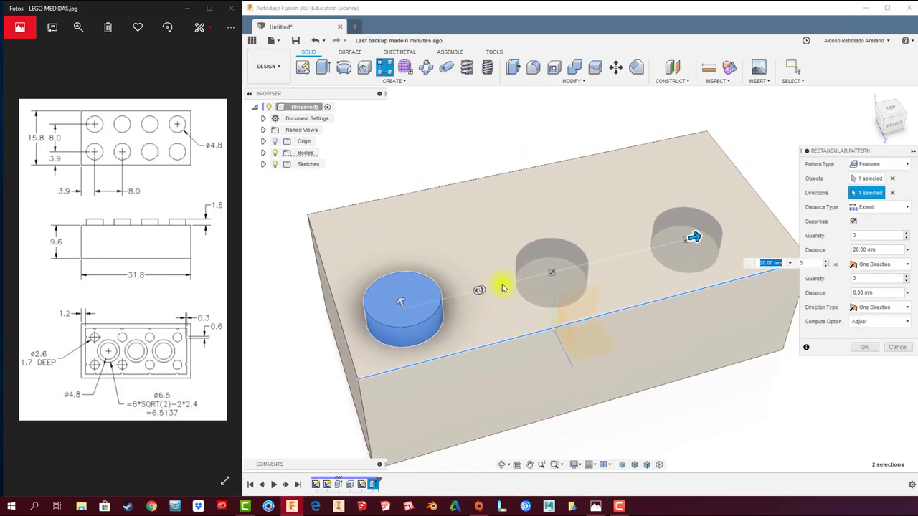
key("Tab")
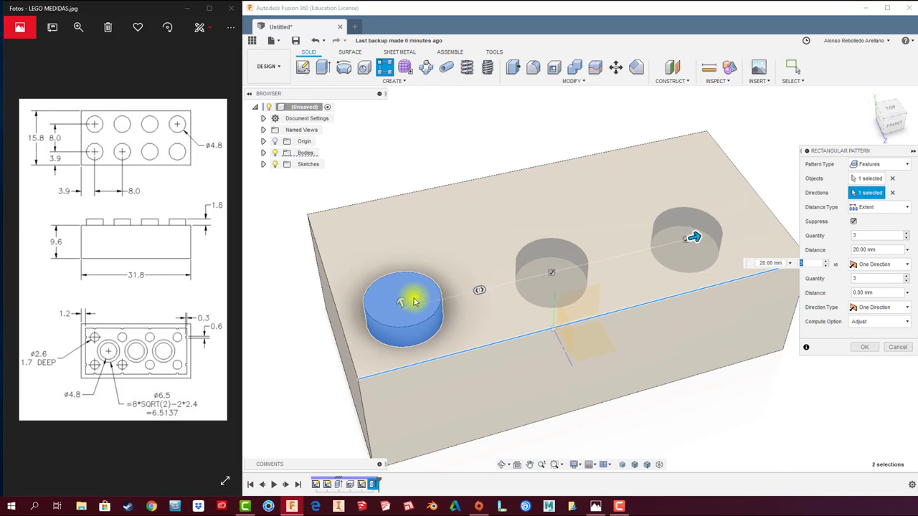
left_click_drag(403, 301, 365, 197)
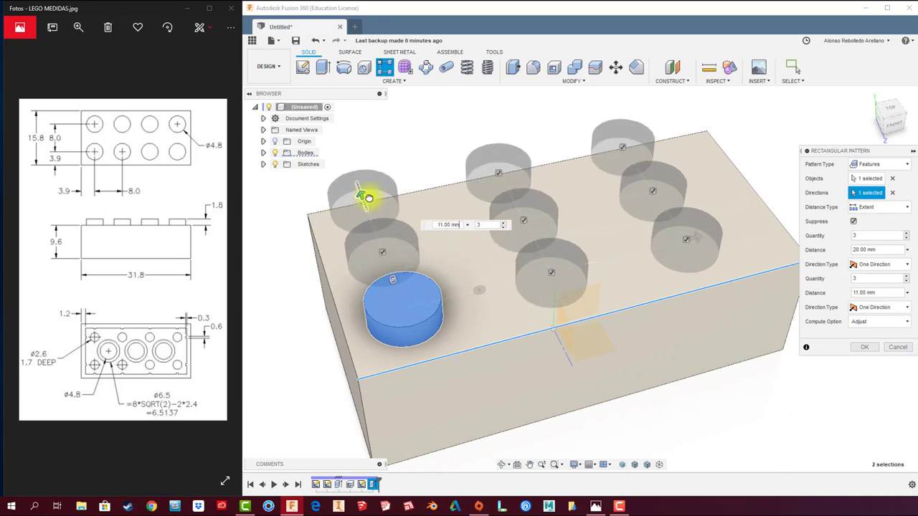
key("Tab")
key("shift+Tab")
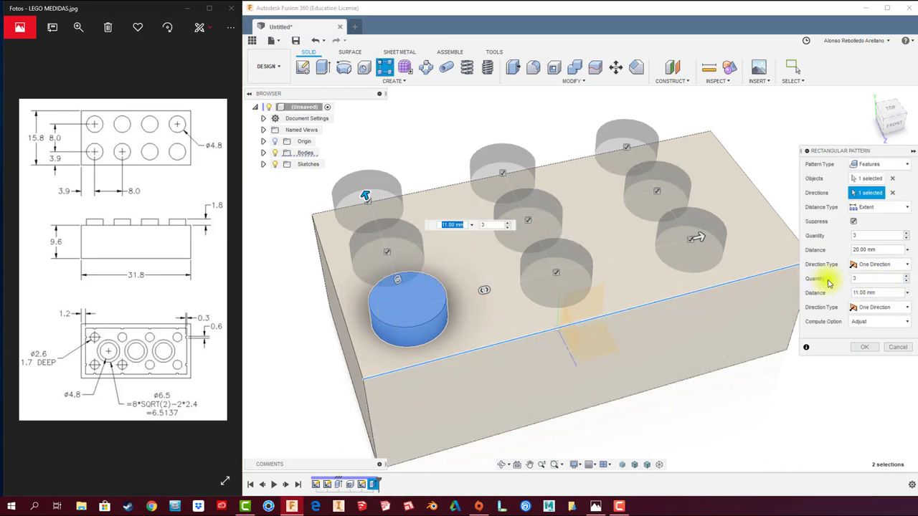
Step: Set the pattern to 4 by 2 studs at 8 mm spacing and confirm
left_click(905, 233)
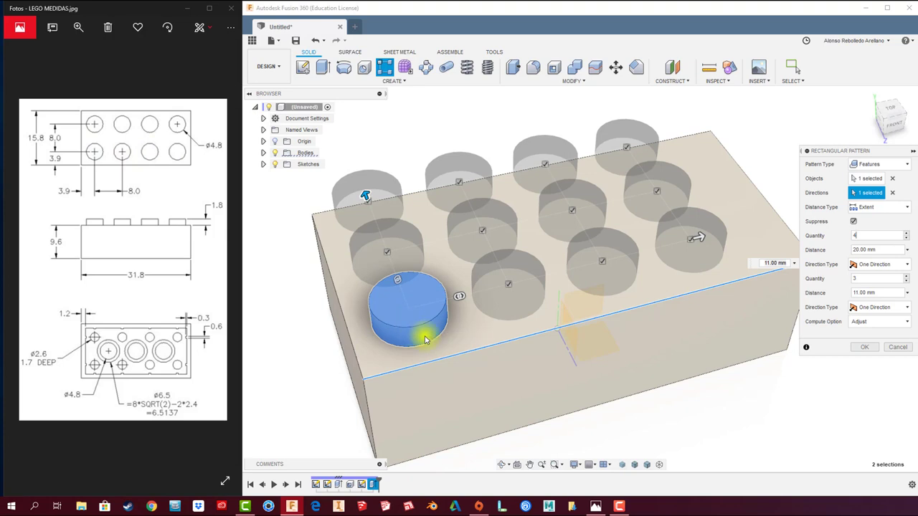
left_click(906, 282)
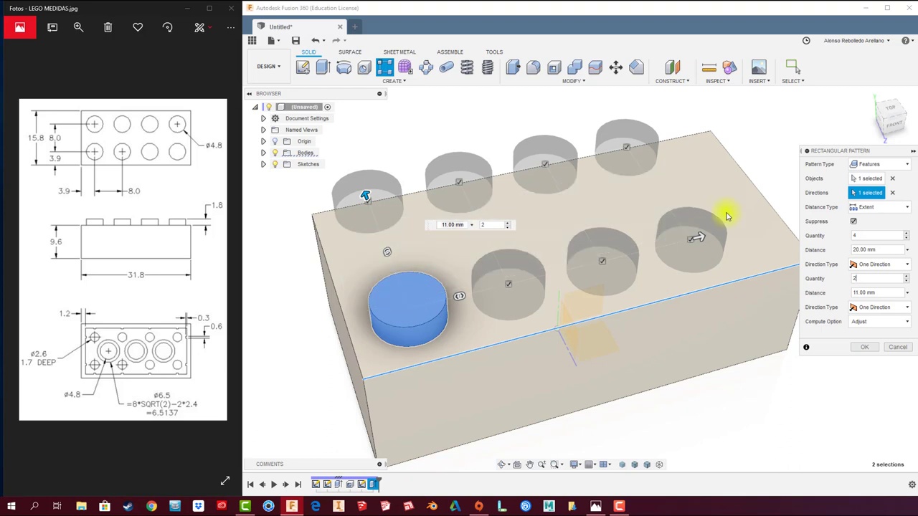
left_click(908, 208)
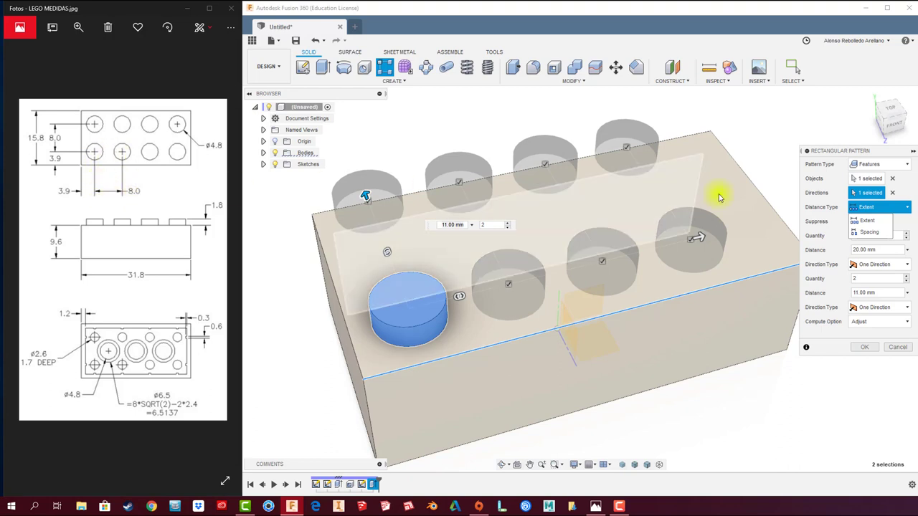
left_click(876, 233)
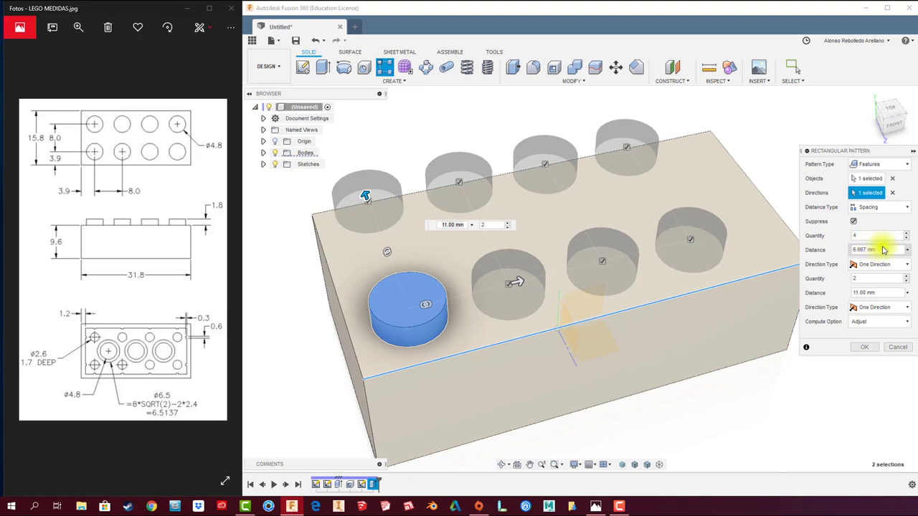
left_click(866, 249)
type("8")
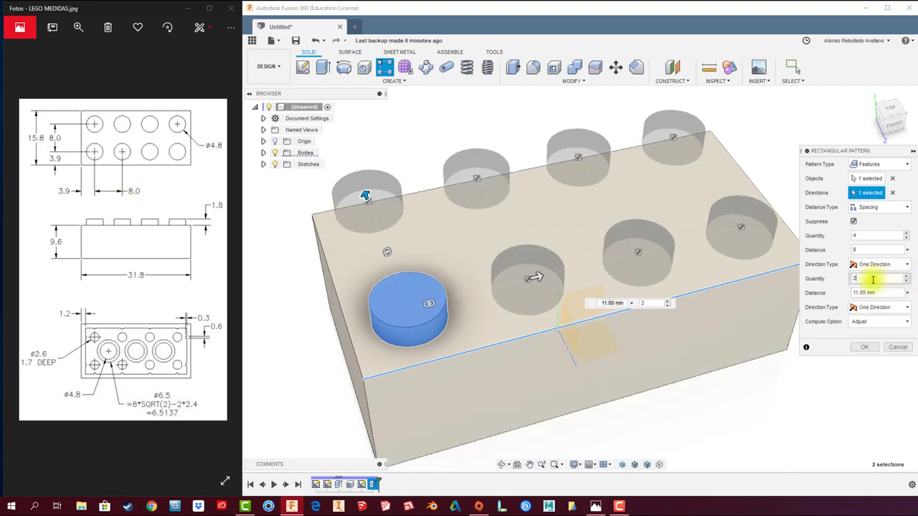
middle_click_drag(404, 160, 410, 157, "shift")
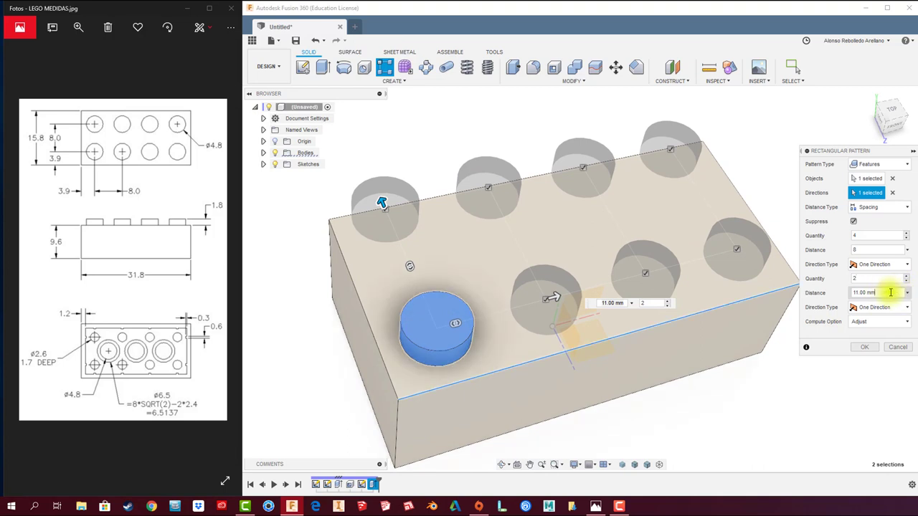
type("8")
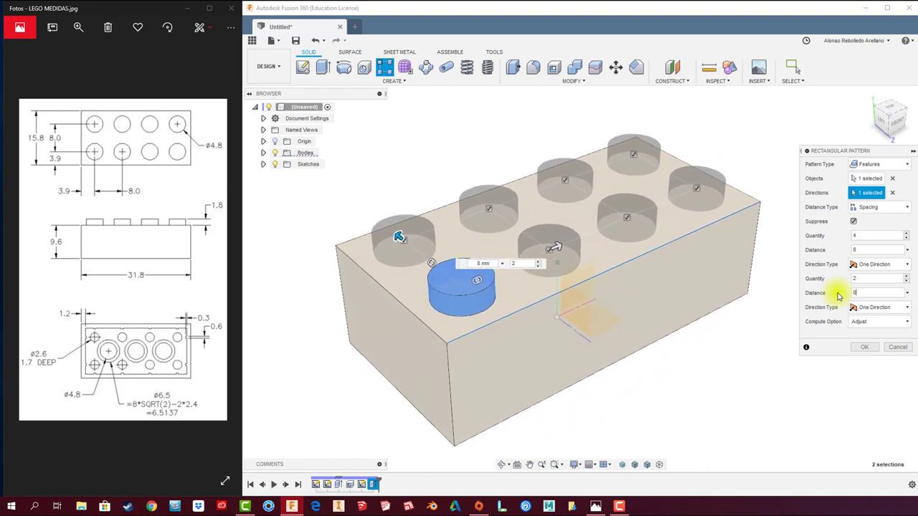
left_click(865, 346)
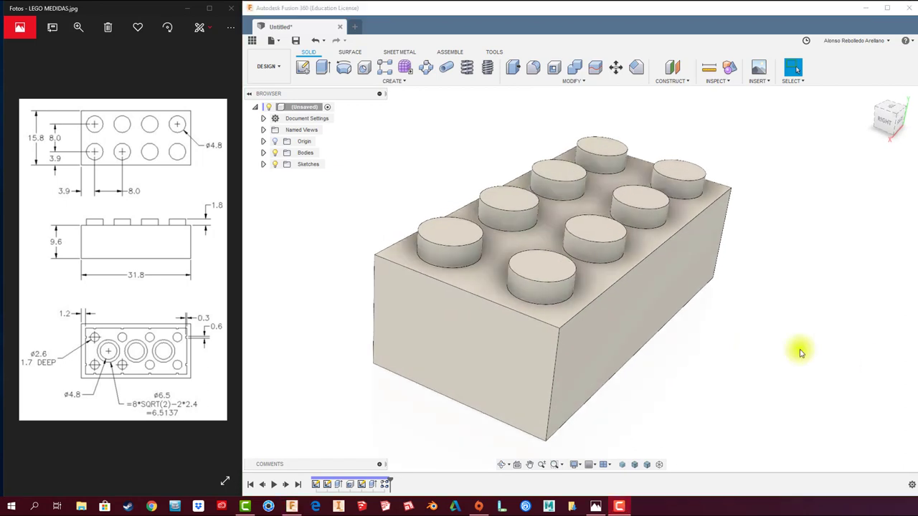
mouse_move(702, 342)
middle_mouse_down("shift")
mouse_move(715, 329)
mouse_move(706, 329)
middle_mouse_up("shift")
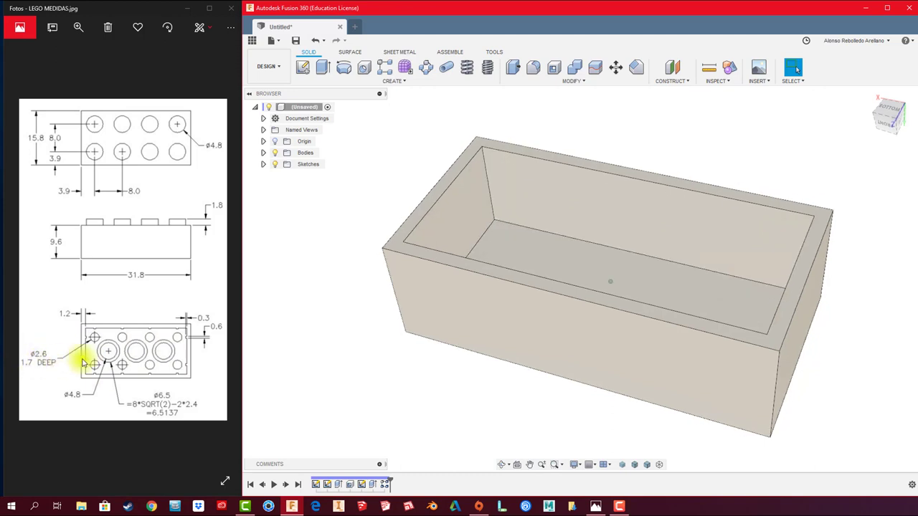
mouse_move(432, 358)
middle_mouse_down("shift")
mouse_move(569, 297)
mouse_move(515, 281)
middle_mouse_up("shift")
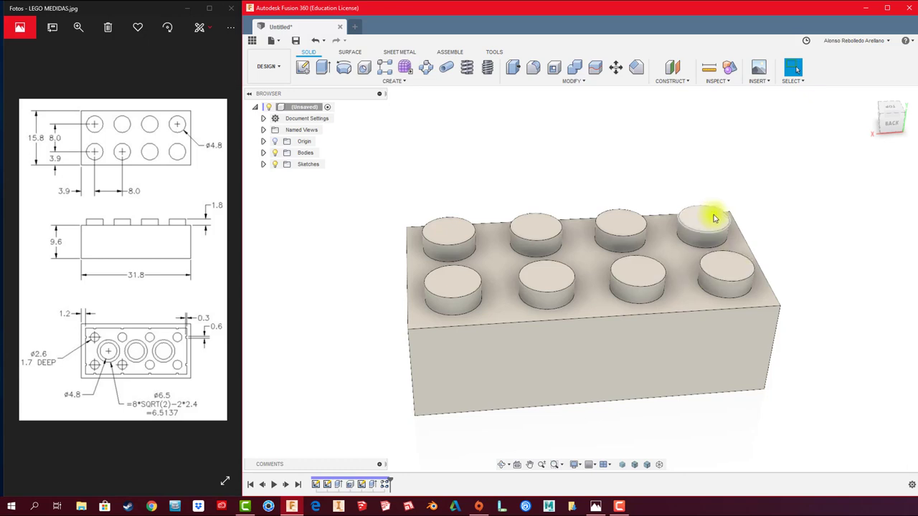
mouse_move(504, 230)
middle_mouse_down("shift")
mouse_move(459, 373)
mouse_move(488, 301)
mouse_move(558, 266)
mouse_move(469, 160)
middle_mouse_up("shift")
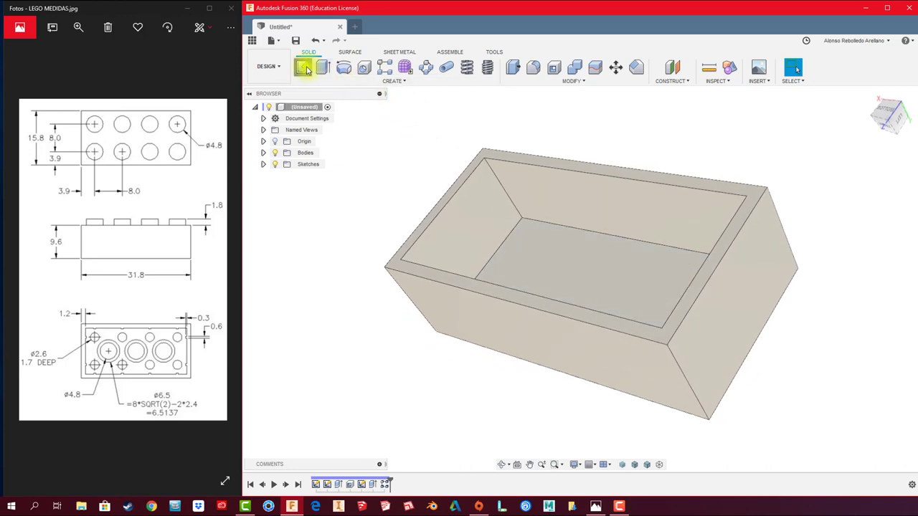
left_click(303, 68)
Step: Sketch on the cavity floor, briefly toggling wireframe to reveal the stud circles
left_click(517, 277)
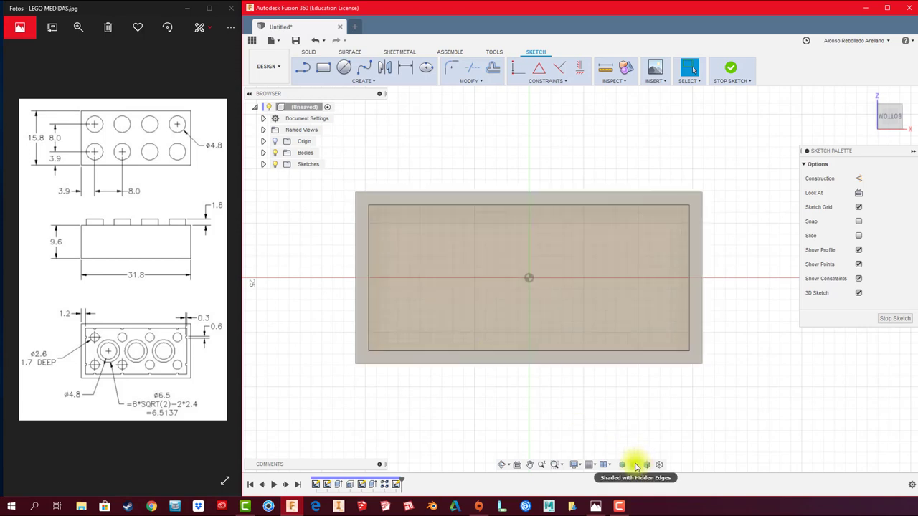
left_click(575, 464)
mouse_move(594, 367)
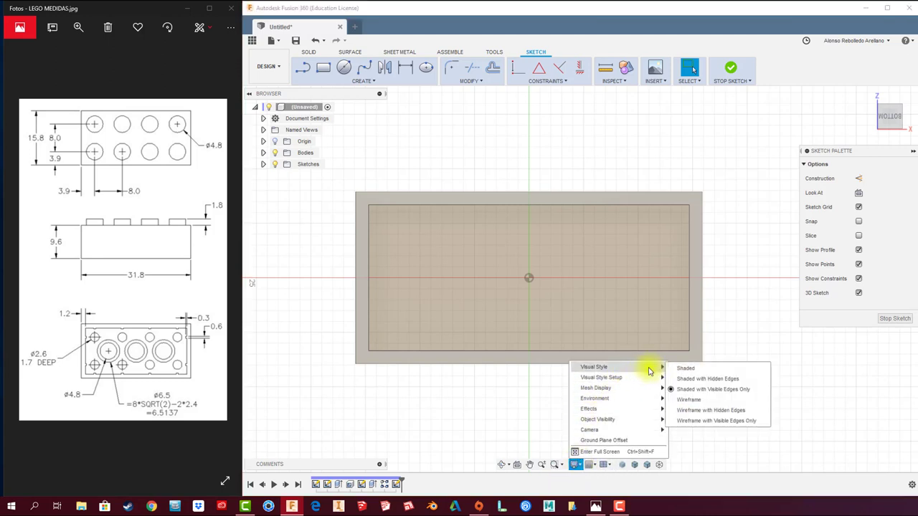
left_click(681, 400)
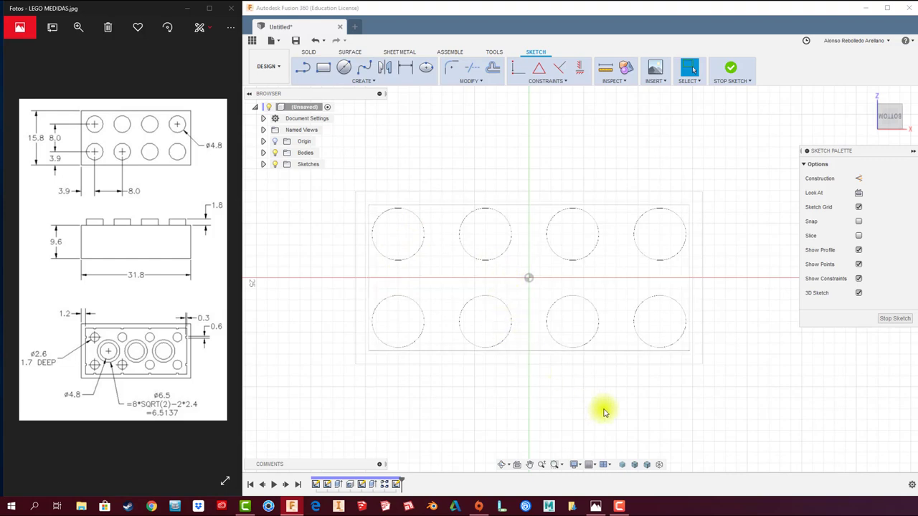
left_click(634, 464)
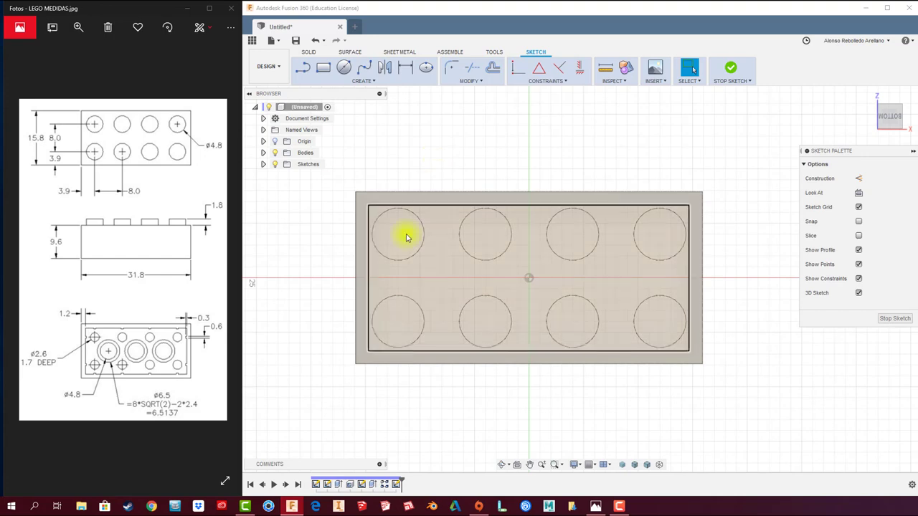
left_click(343, 66)
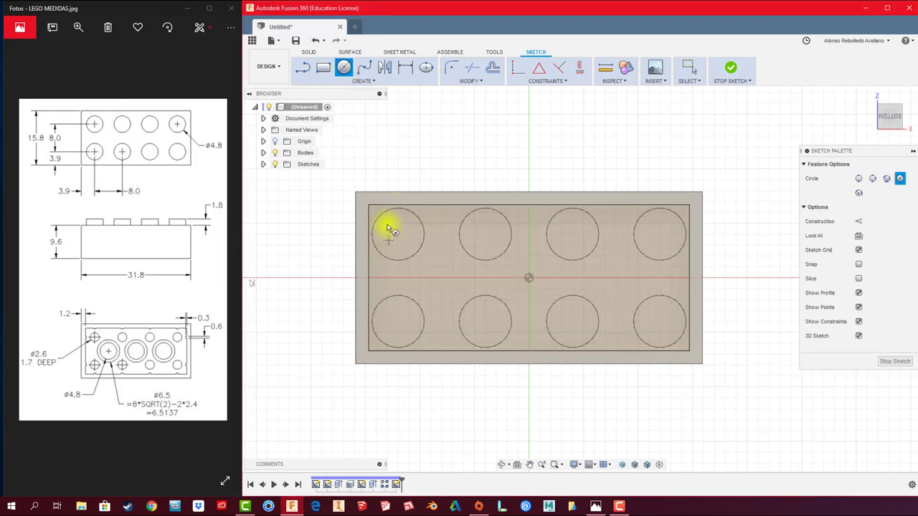
Step: Project the brick outline and all eight stud circles, four per row, into the underside sketch
left_click(370, 84)
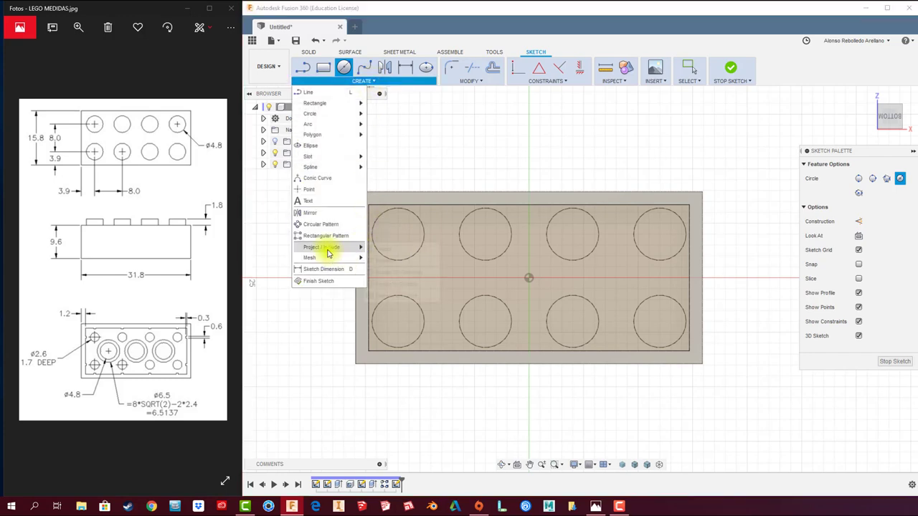
mouse_move(322, 247)
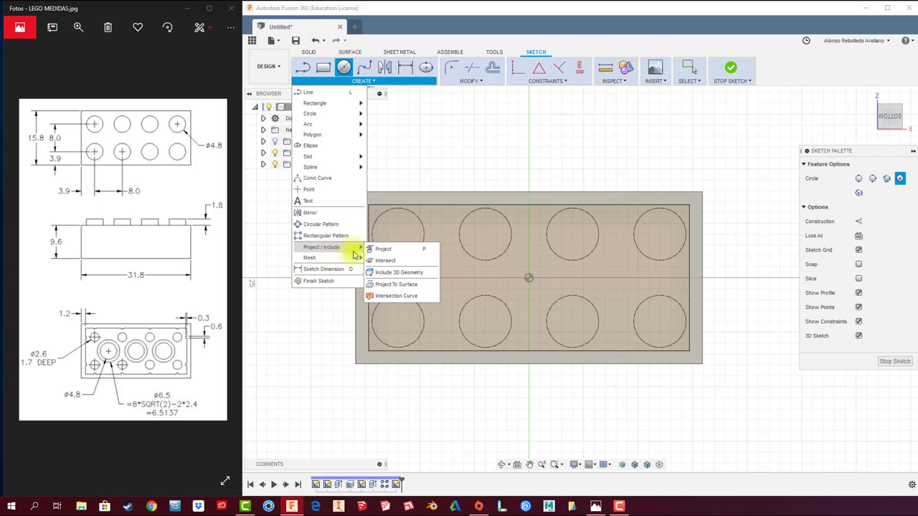
left_click(407, 250)
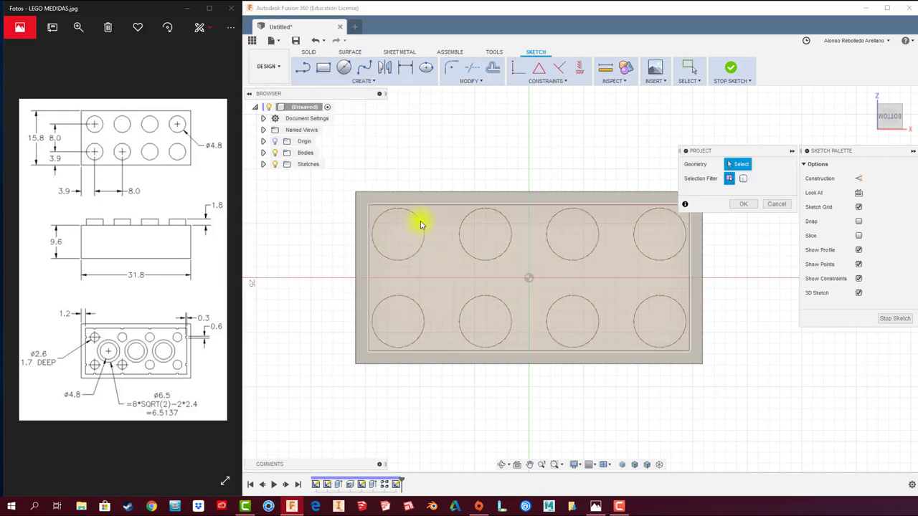
left_click(409, 260)
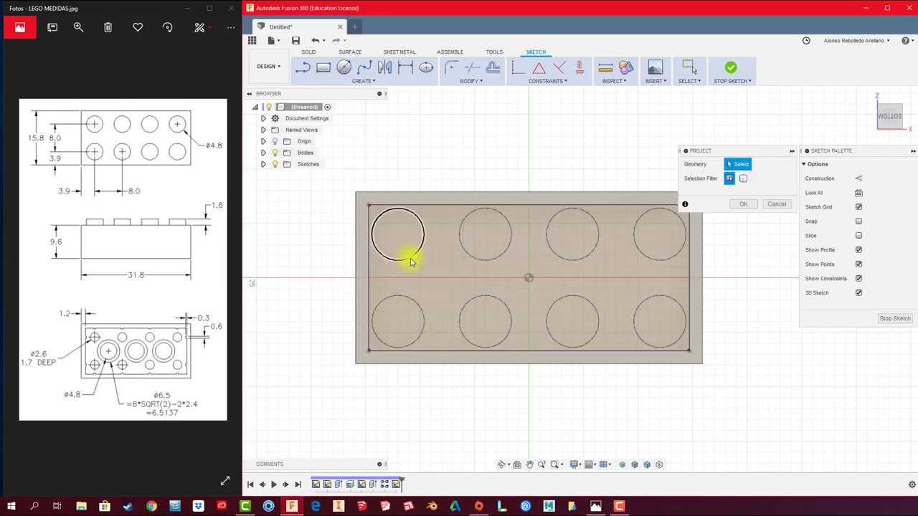
left_click(413, 260)
left_click(479, 259)
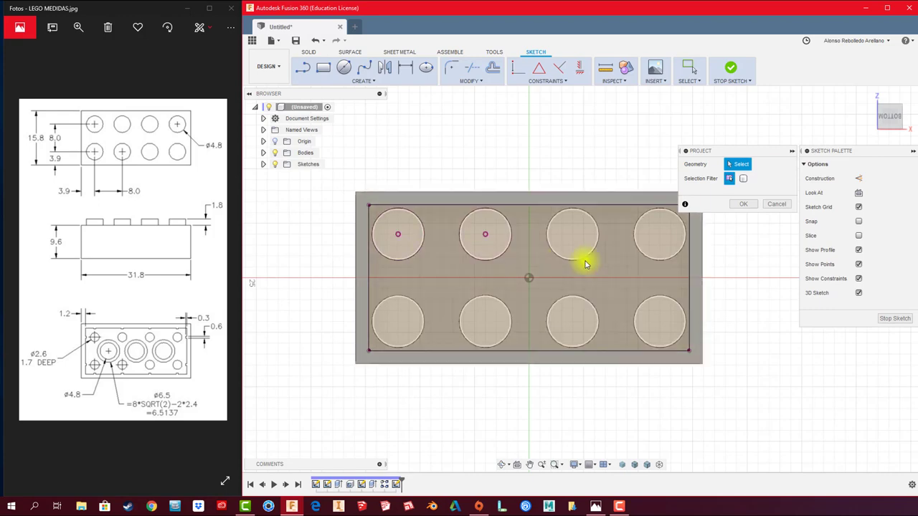
left_click(584, 260)
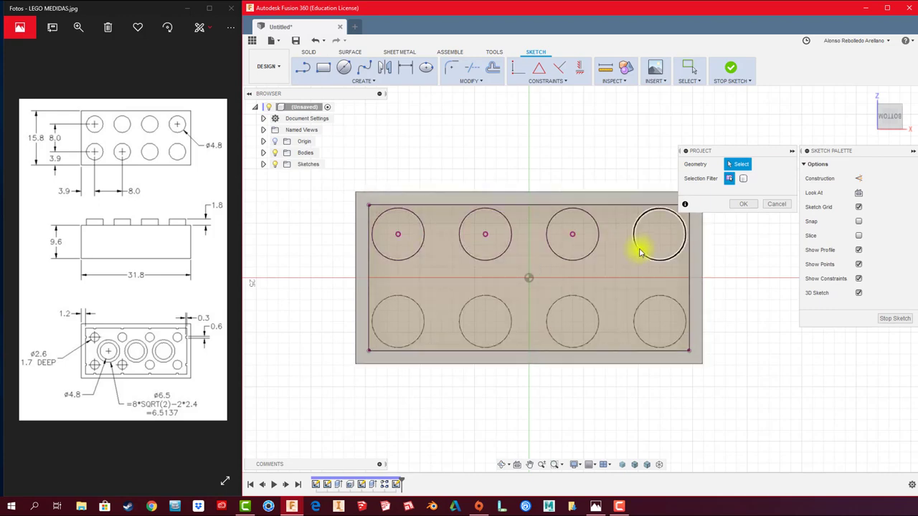
left_click(638, 252)
left_click(640, 308)
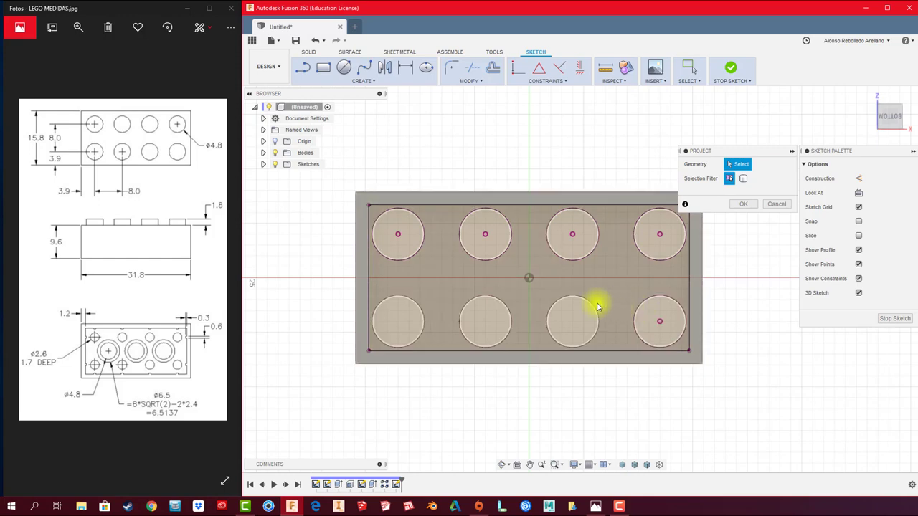
left_click(589, 304)
left_click(473, 305)
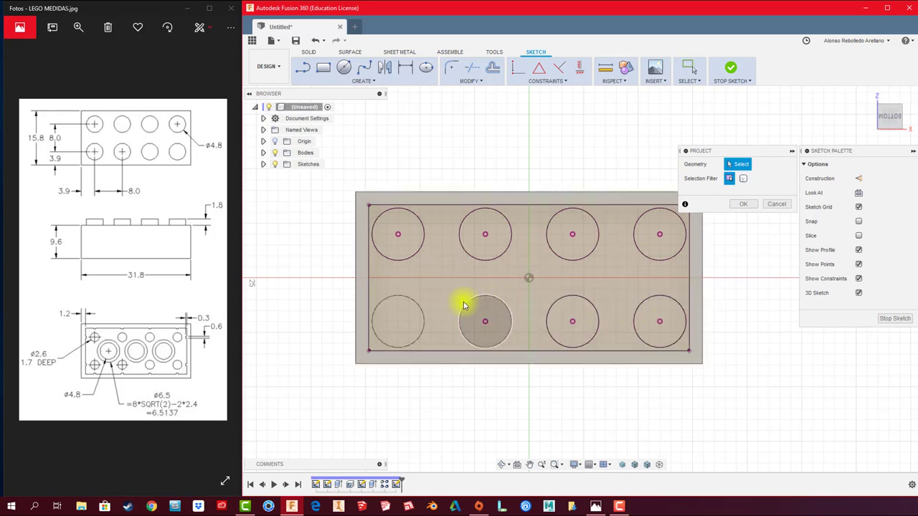
left_click(416, 303)
left_click(742, 203)
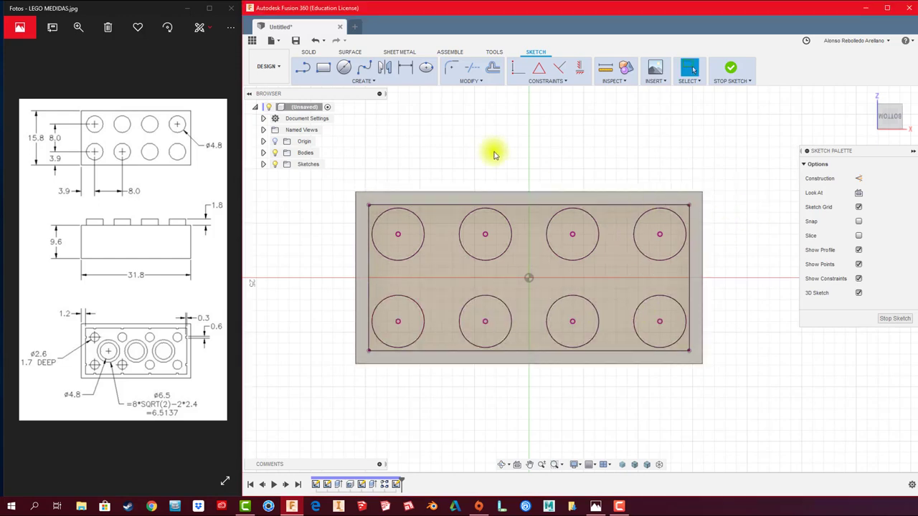
Step: Draw 2.6 mm circles on the first three projected stud centres
mouse_move(500, 155)
middle_mouse_down("shift")
mouse_move(505, 248)
mouse_move(553, 318)
middle_mouse_up("shift")
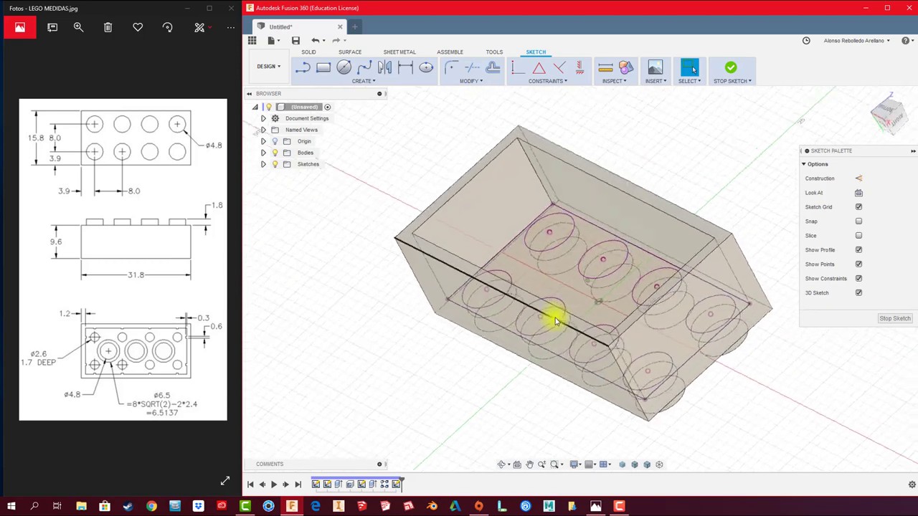
mouse_move(644, 467)
middle_mouse_down("shift")
mouse_move(529, 394)
mouse_move(449, 375)
mouse_move(543, 435)
middle_mouse_up("shift")
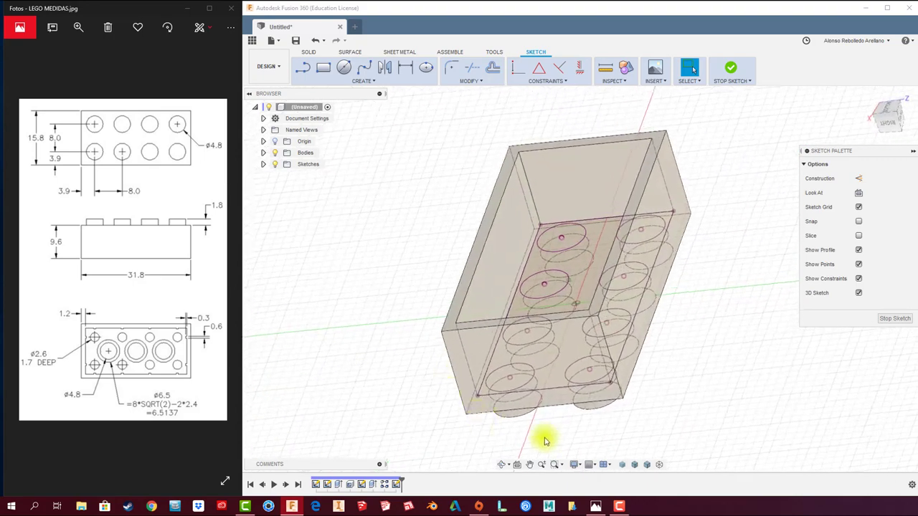
mouse_move(648, 467)
middle_mouse_down("shift")
mouse_move(645, 418)
mouse_move(588, 375)
mouse_move(494, 188)
mouse_move(397, 101)
middle_mouse_up("shift")
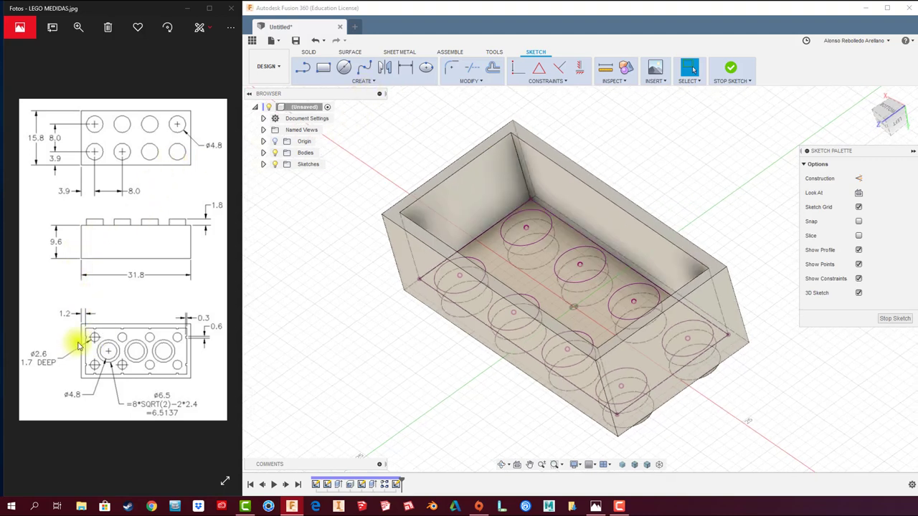
left_click(343, 67)
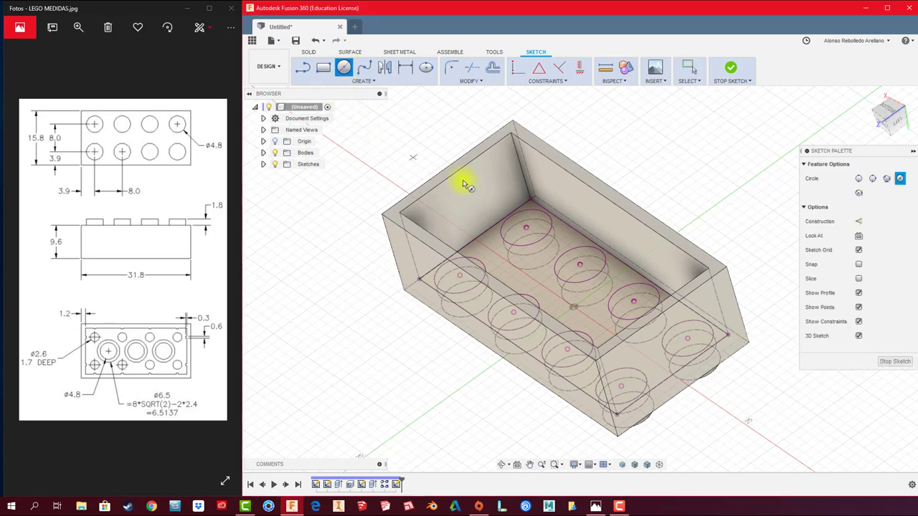
scroll(531, 226, "up", 3)
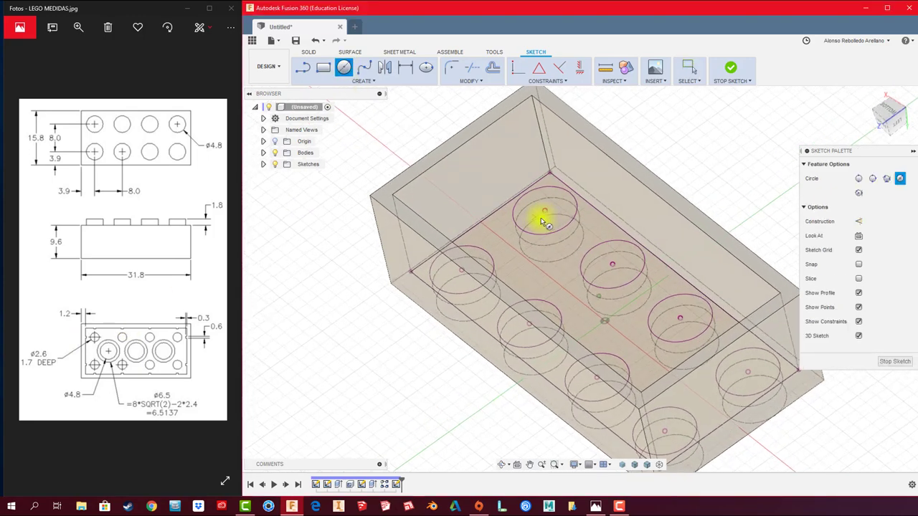
scroll(566, 215, "up", 3)
left_click(551, 191)
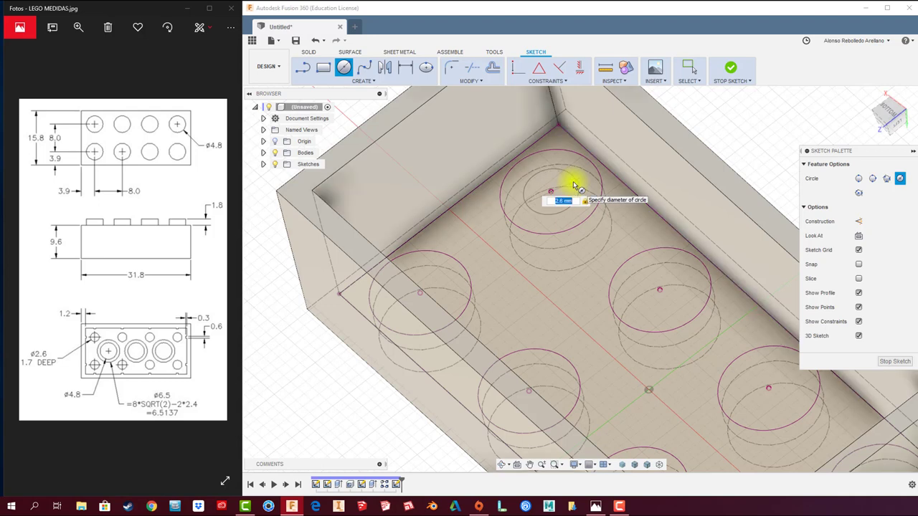
key("Return")
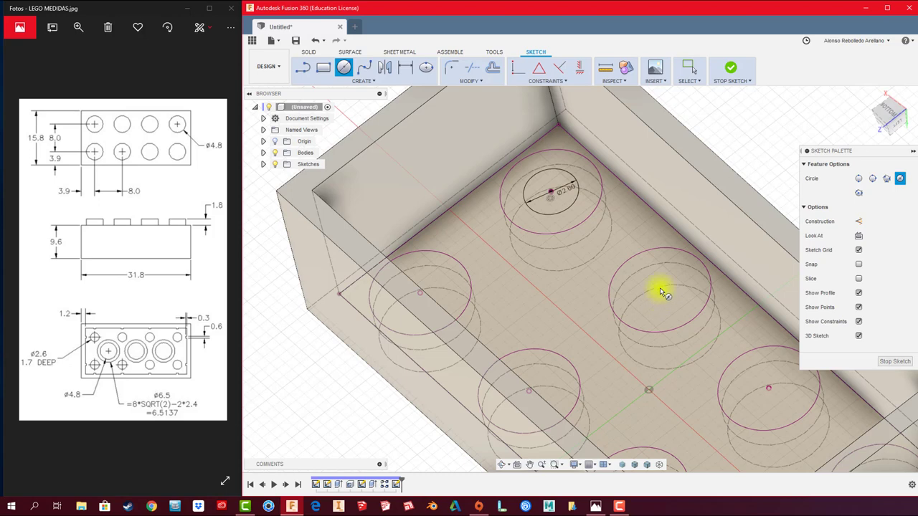
left_click(659, 288)
type("2.6")
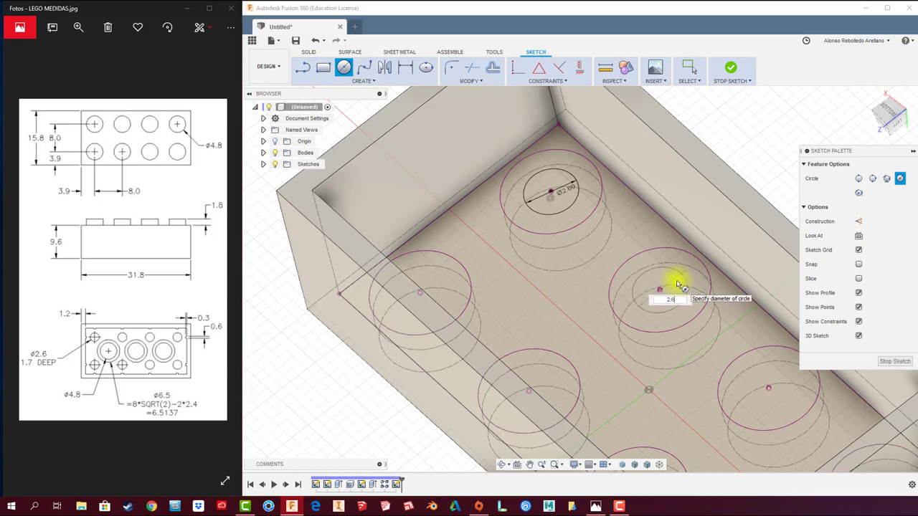
key("Return")
middle_click_drag(737, 372, 640, 334)
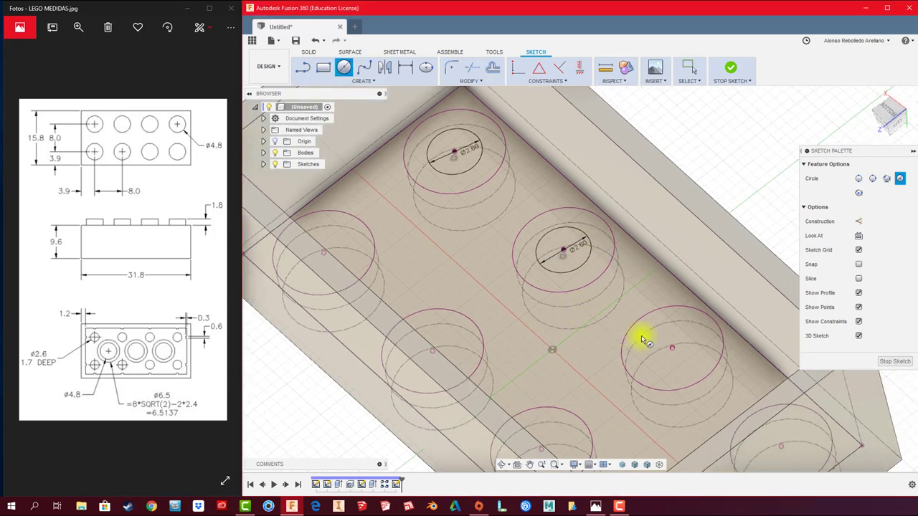
left_click(672, 347)
type("2.6")
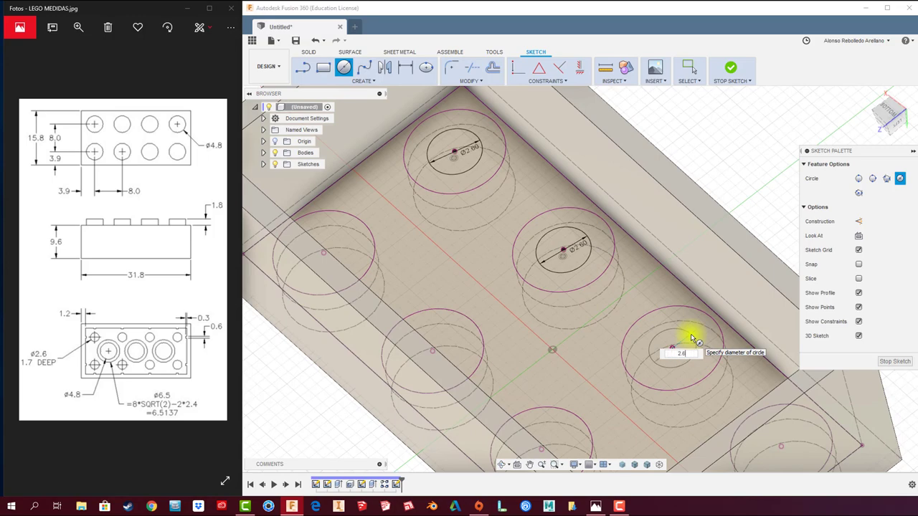
key("Return")
key("Escape")
Step: Add 2.6 mm circles on the fourth, fifth and sixth stud centres
middle_click_drag(691, 333, 743, 272, "shift")
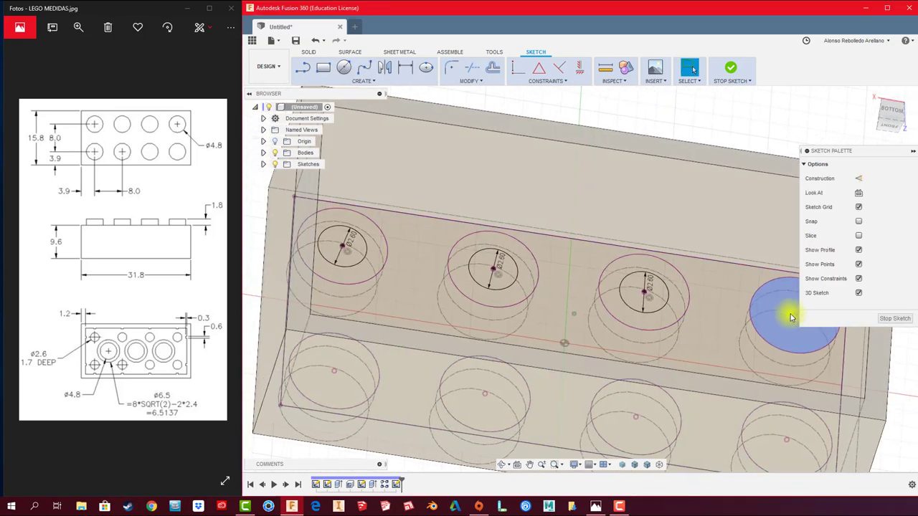
key("c")
left_click(768, 313)
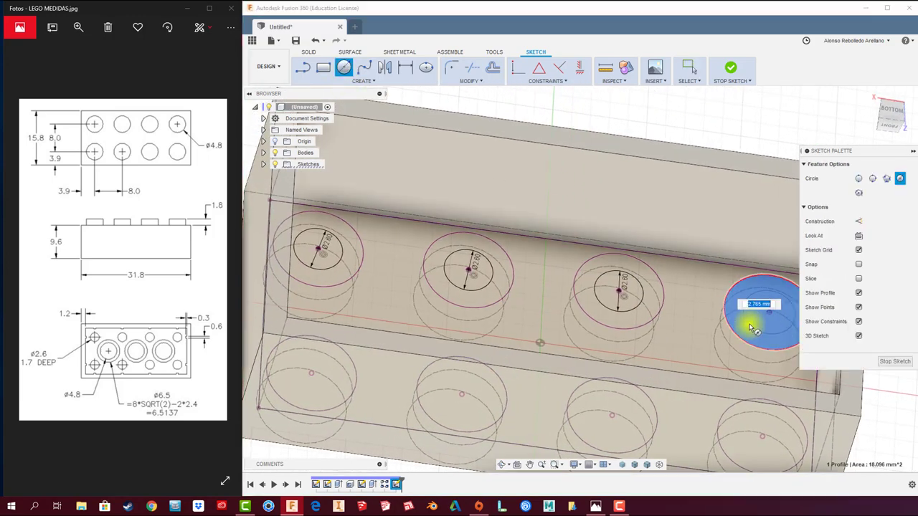
key("Return")
middle_click_drag(747, 318, 696, 184, "shift")
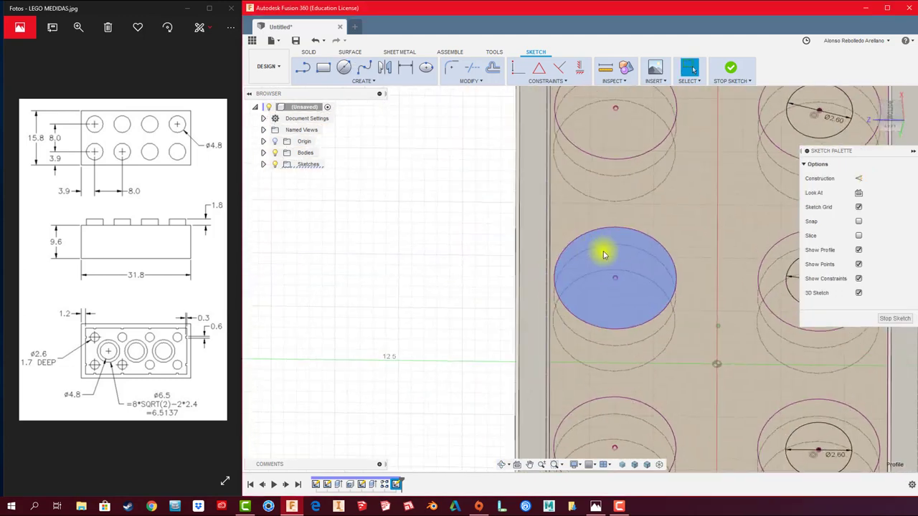
key("Escape")
left_click(344, 67)
left_click(691, 203)
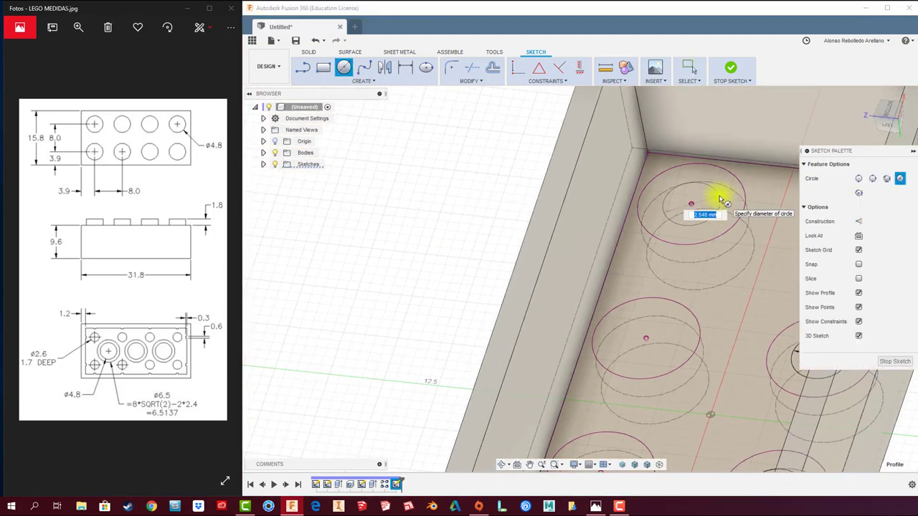
key("Return")
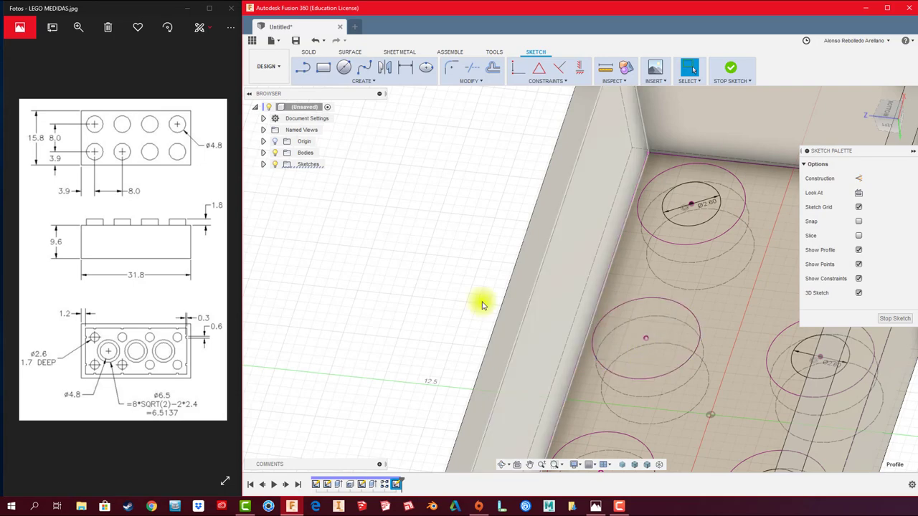
left_click(645, 338)
key("Return")
key("Escape")
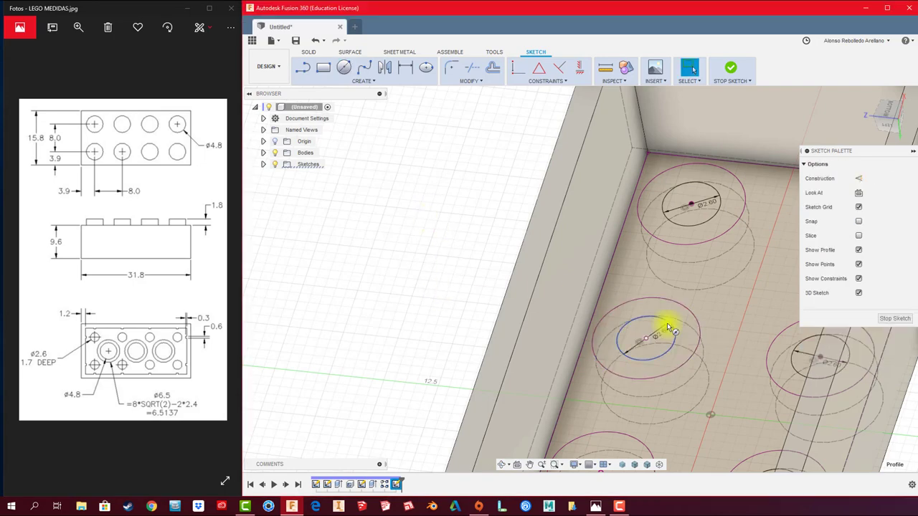
Step: Add 2.6 mm circles on the last two stud centres and finish the sketch
scroll(666, 322, "down", 3)
middle_click_drag(457, 213, 564, 122, "shift")
key("c")
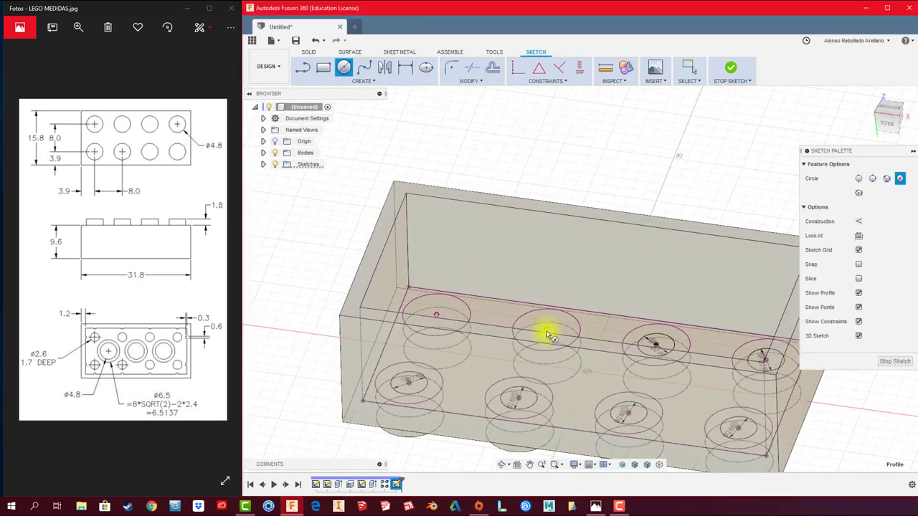
left_click(546, 329)
key("Return")
key("Escape")
middle_click_drag(557, 328, 541, 135, "shift")
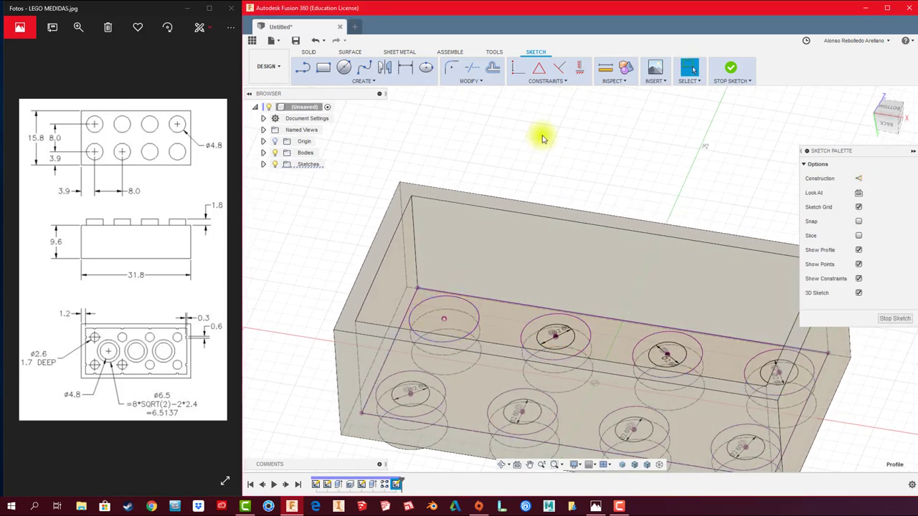
left_click(445, 320)
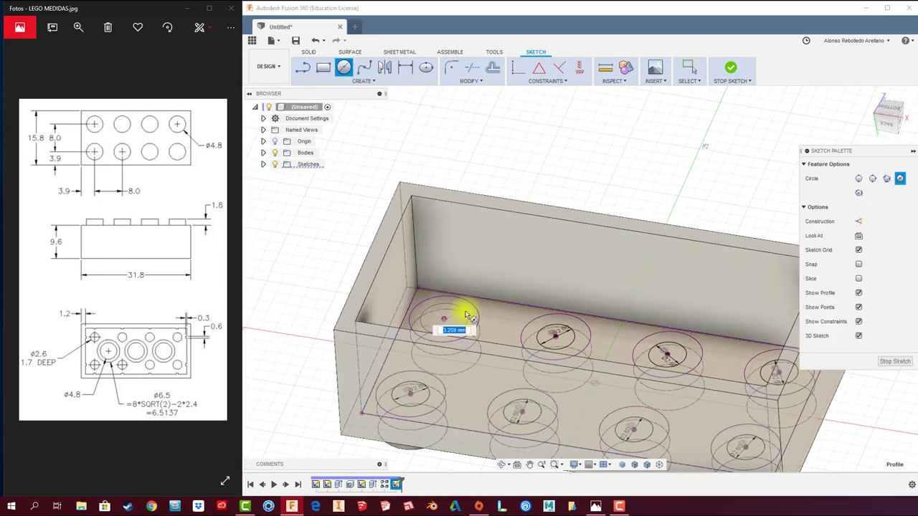
key("Return")
key("Escape")
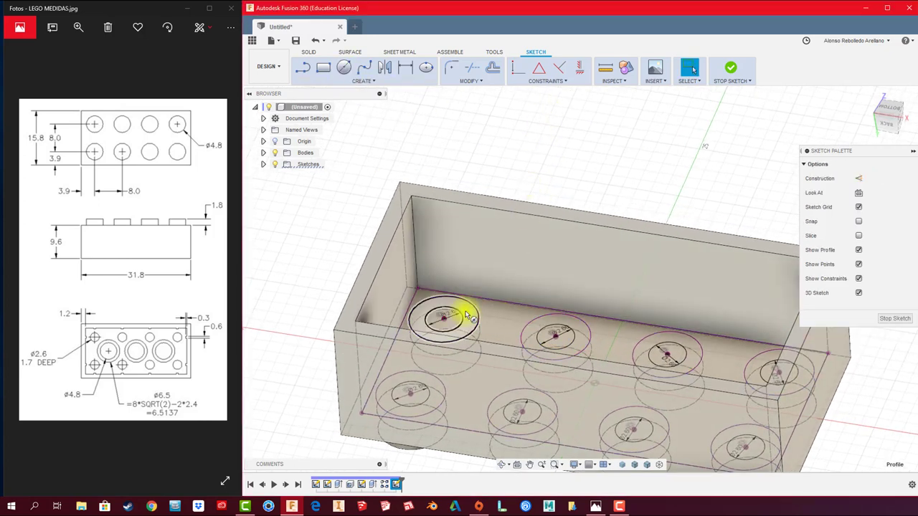
mouse_move(467, 315)
middle_mouse_down("shift")
mouse_move(487, 160)
mouse_move(476, 158)
mouse_move(470, 170)
middle_mouse_up("shift")
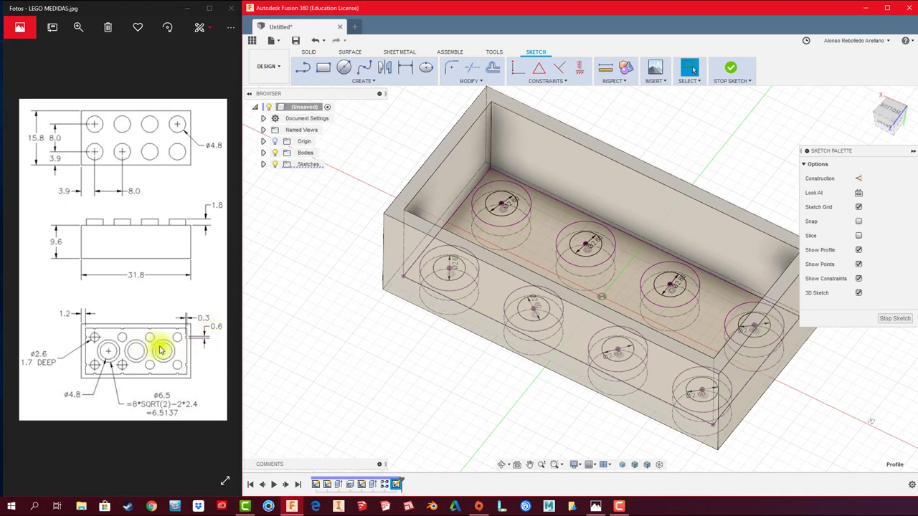
left_click(734, 69)
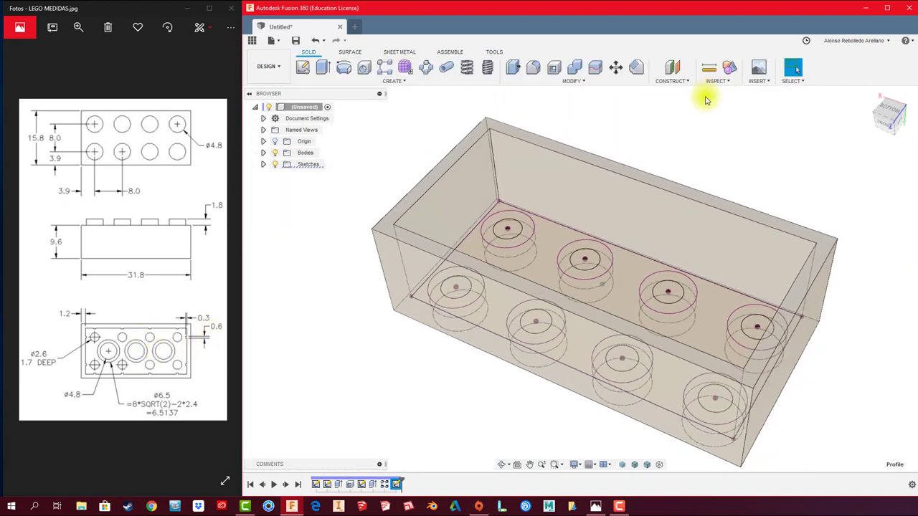
Step: Switch the visual style to Shaded so the brick shows opaque without hidden edges
left_click(646, 464)
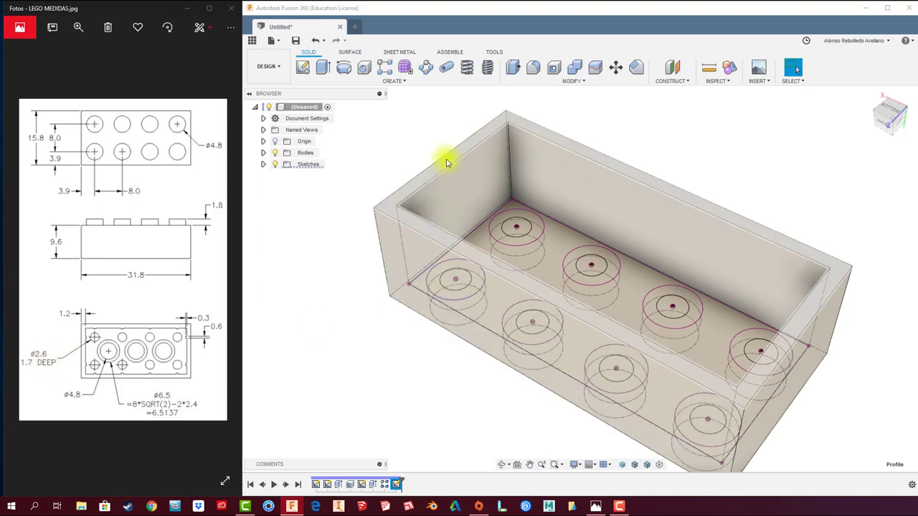
left_click(322, 70)
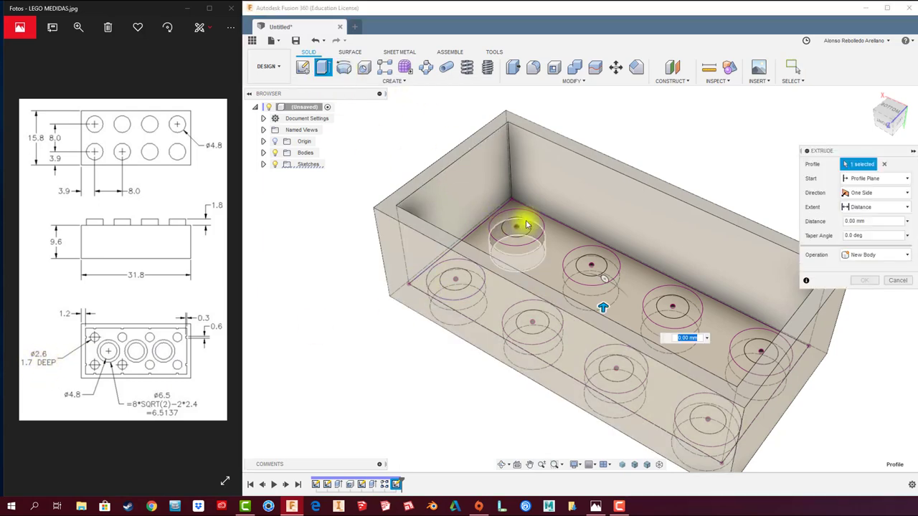
mouse_move(526, 221)
middle_mouse_down("shift")
mouse_move(523, 253)
mouse_move(567, 263)
mouse_move(897, 287)
middle_mouse_up("shift")
left_click(901, 281)
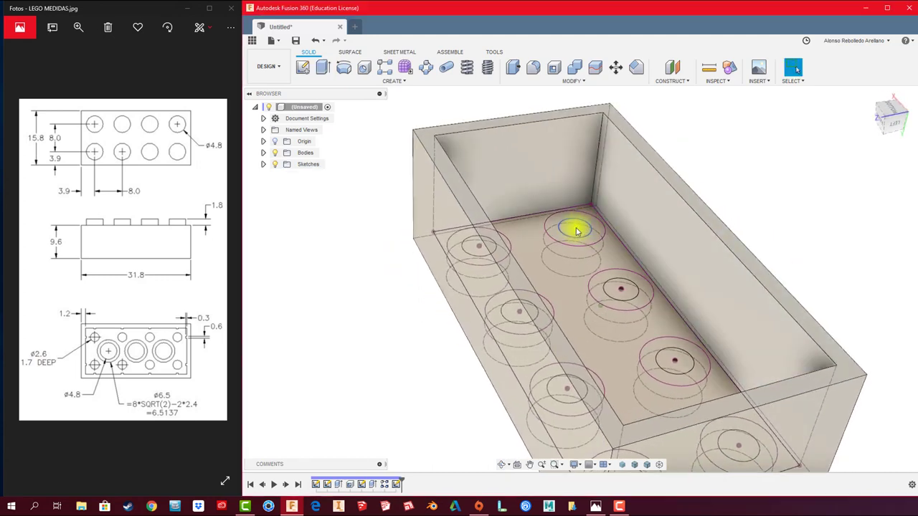
mouse_move(584, 225)
middle_mouse_down("shift")
mouse_move(659, 385)
mouse_move(608, 465)
middle_mouse_up("shift")
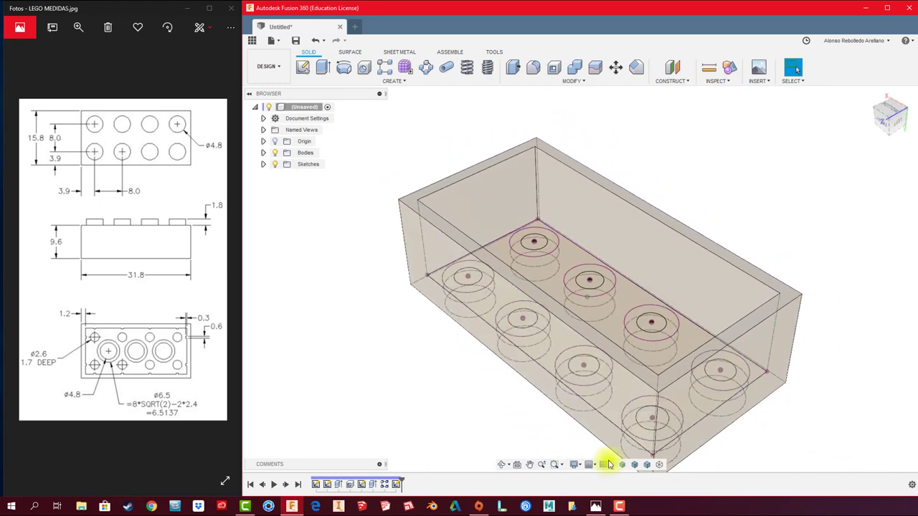
left_click(577, 465)
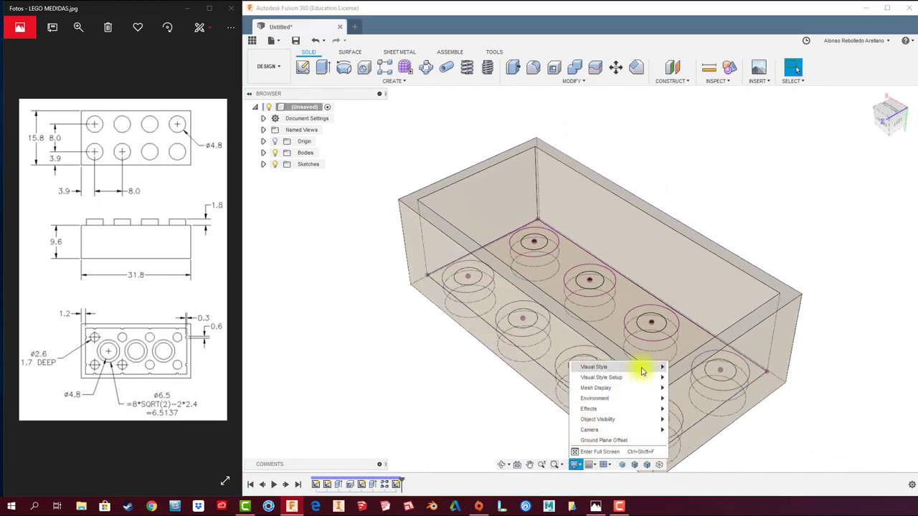
left_click(651, 387)
mouse_move(590, 365)
middle_mouse_down("shift")
mouse_move(449, 326)
mouse_move(409, 139)
mouse_move(440, 126)
middle_mouse_up("shift")
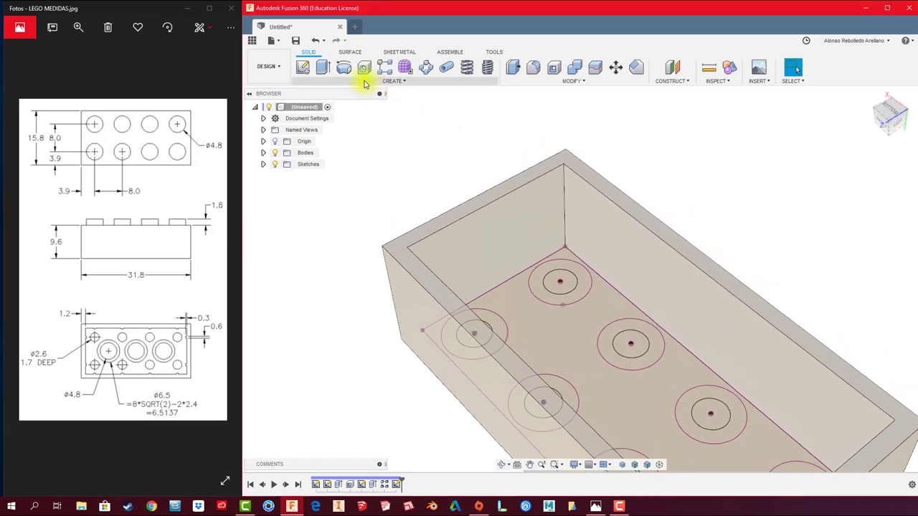
Step: Select all eight inner stud circles for an extrusion
left_click(322, 67)
left_click(556, 281)
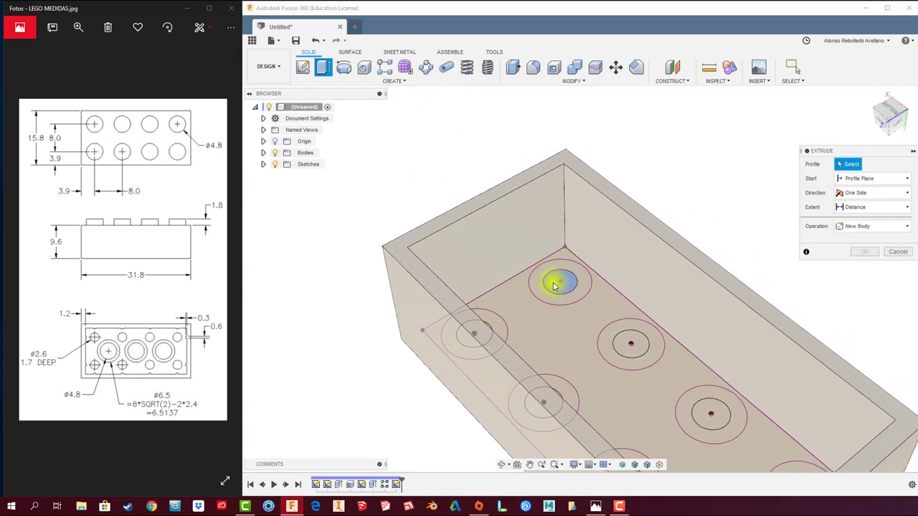
left_click(620, 344)
left_click(702, 408)
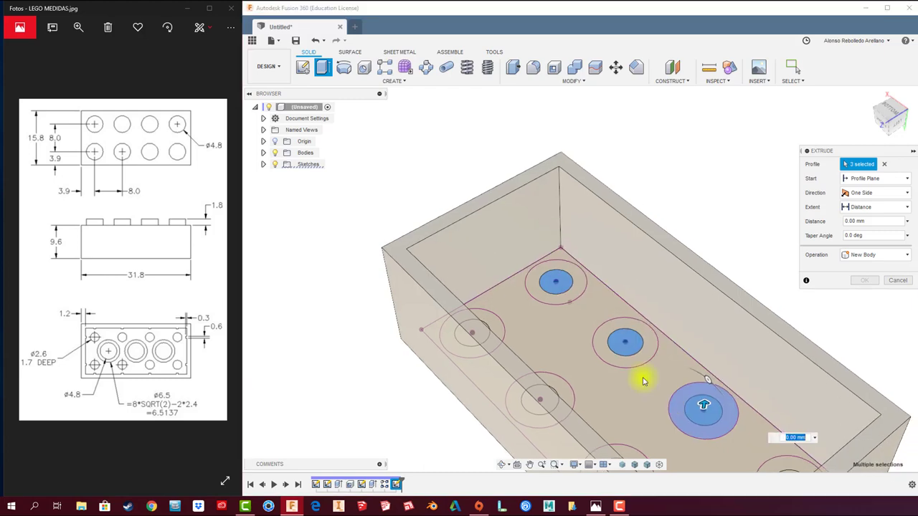
middle_click_drag(643, 381, 762, 348, "shift")
left_click(763, 355)
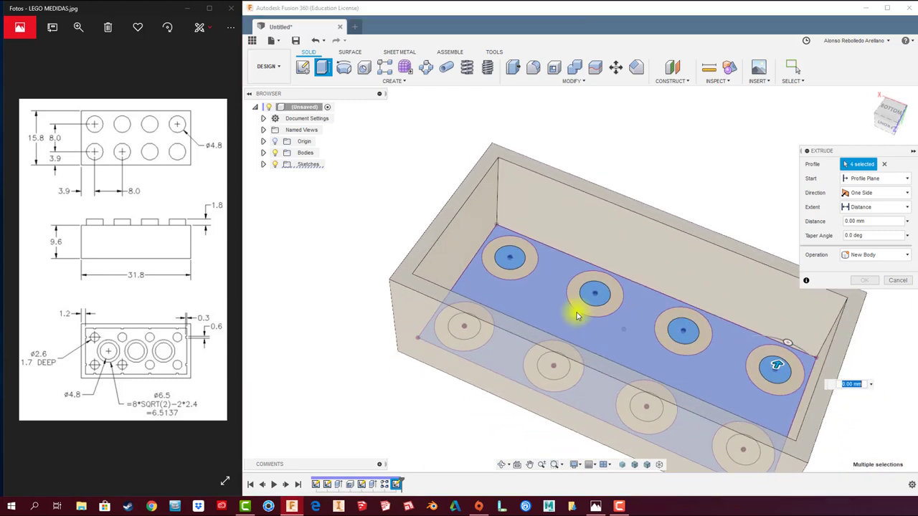
middle_click_drag(577, 315, 597, 271, "shift")
left_click(690, 269)
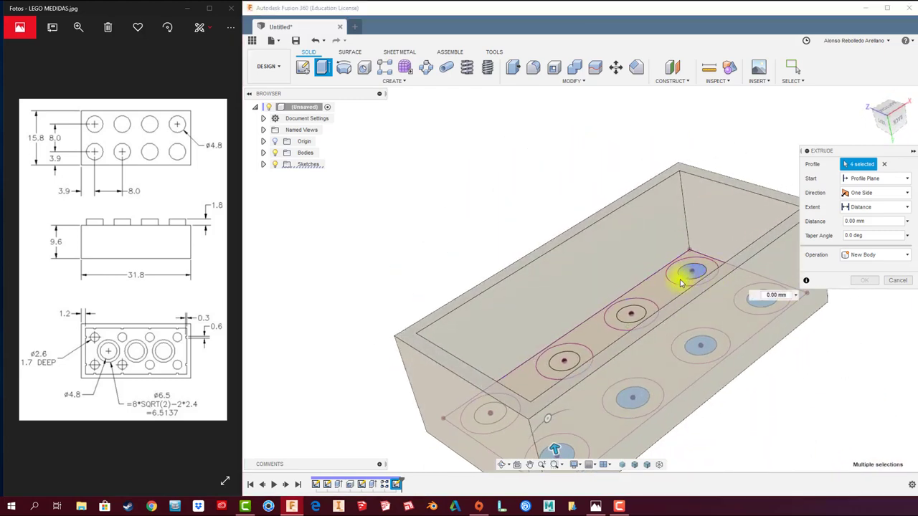
left_click(640, 313)
left_click(567, 355)
mouse_move(569, 352)
middle_mouse_down("shift")
mouse_move(506, 286)
mouse_move(579, 313)
mouse_move(522, 307)
mouse_move(399, 260)
middle_mouse_up("shift")
left_click(500, 277)
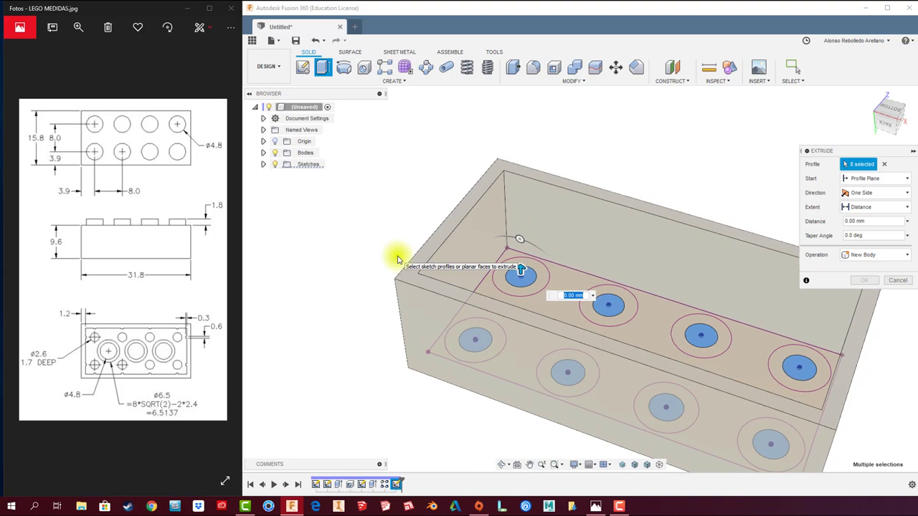
Step: Extrude the eight circles as a cut 1.7 mm deep into the floor
left_click_drag(520, 270, 518, 283)
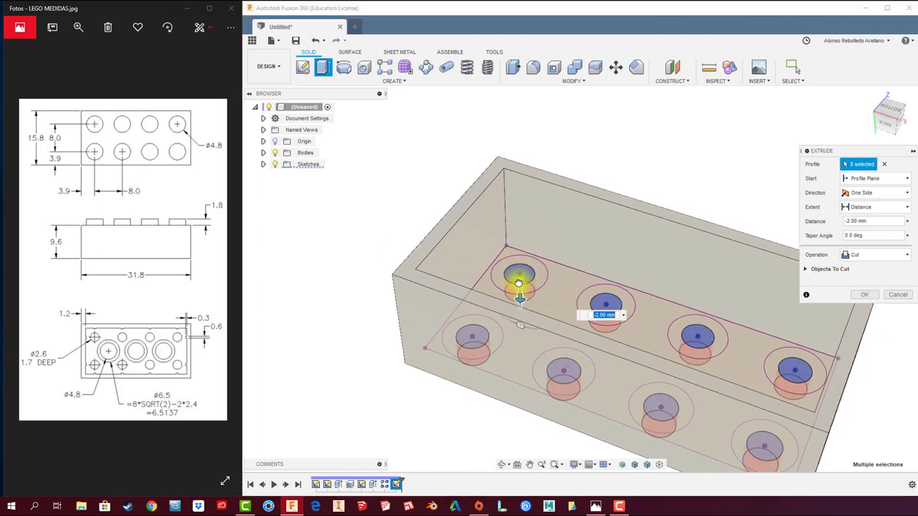
mouse_move(518, 282)
middle_mouse_down("shift")
mouse_move(478, 352)
mouse_move(487, 348)
middle_mouse_up("shift")
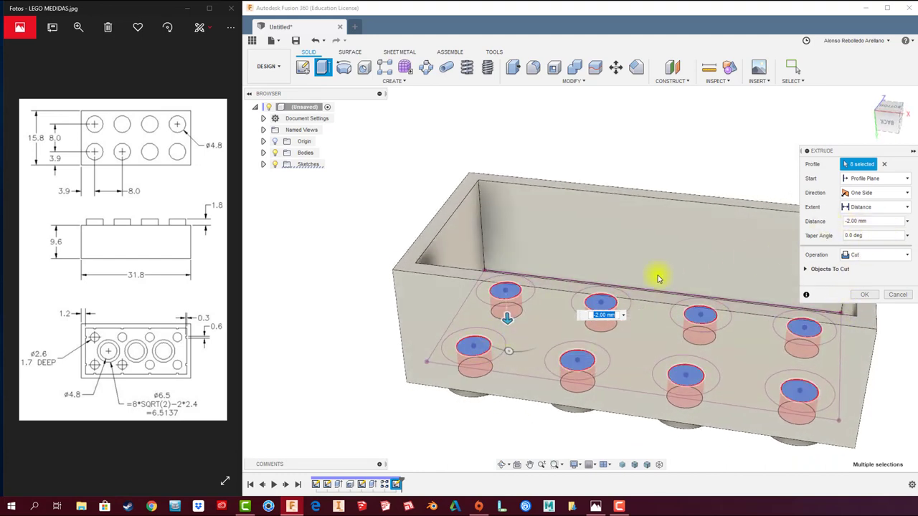
left_click_drag(874, 220, 830, 222)
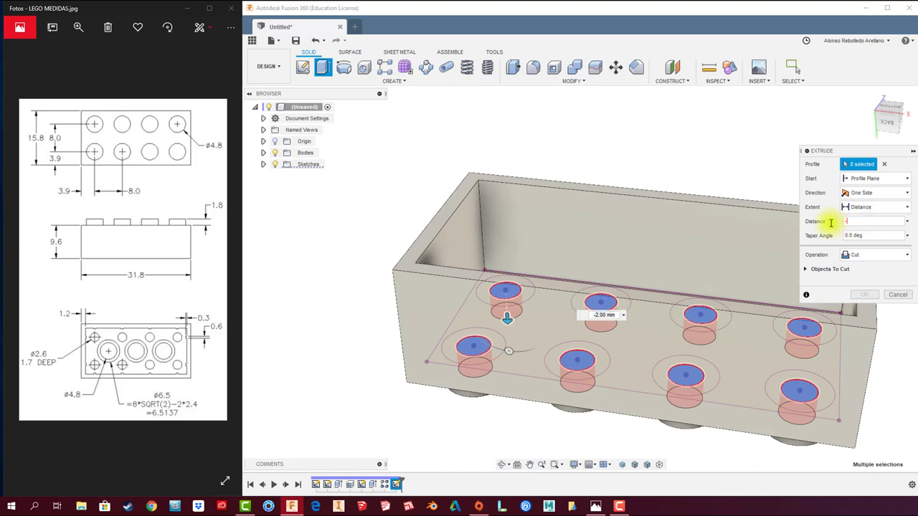
type("1.7")
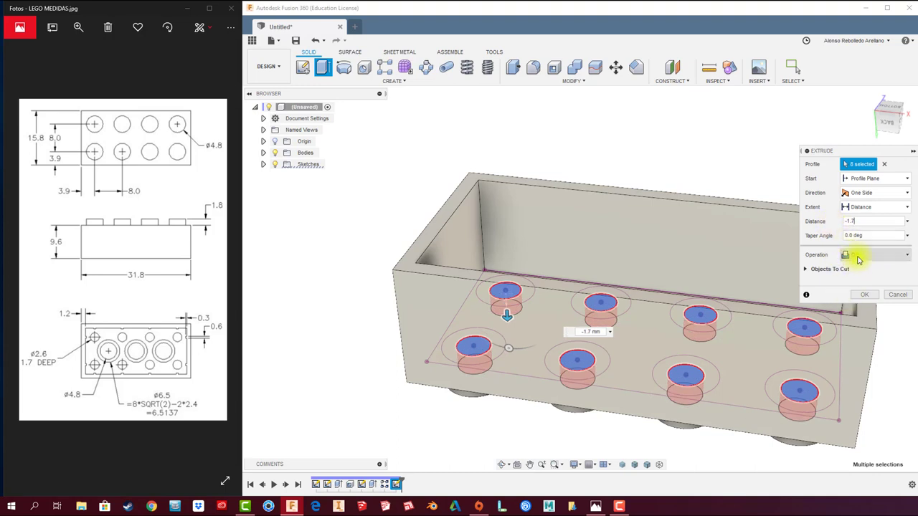
left_click(864, 294)
Step: Orbit to inspect the floor holes and enlarge the LEGO MEDIDAS reference drawing
middle_click_drag(661, 172, 668, 150, "shift")
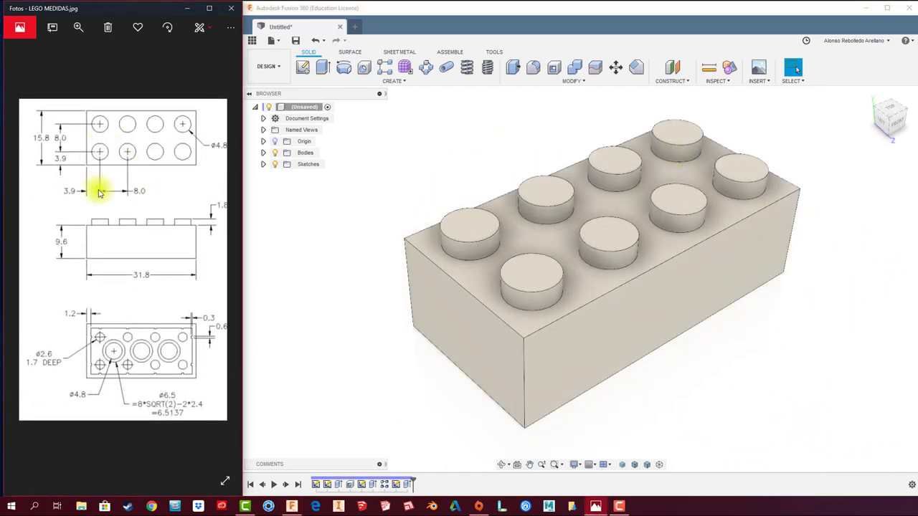
left_click(78, 28)
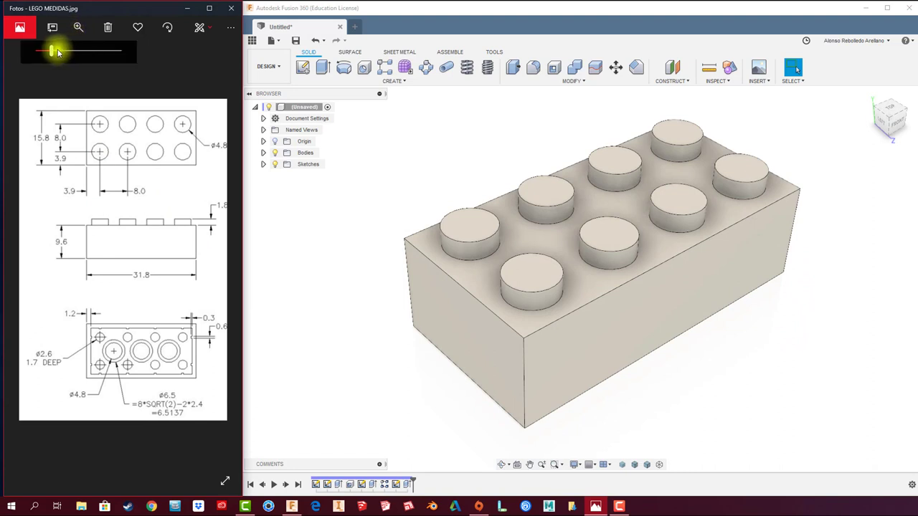
left_click_drag(54, 51, 57, 51)
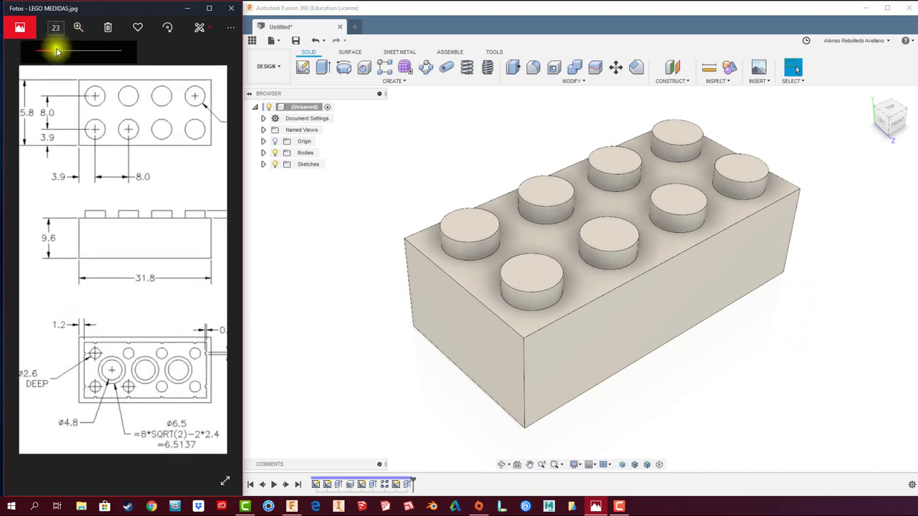
scroll(91, 149, "down", 3)
scroll(92, 380, "up", 3)
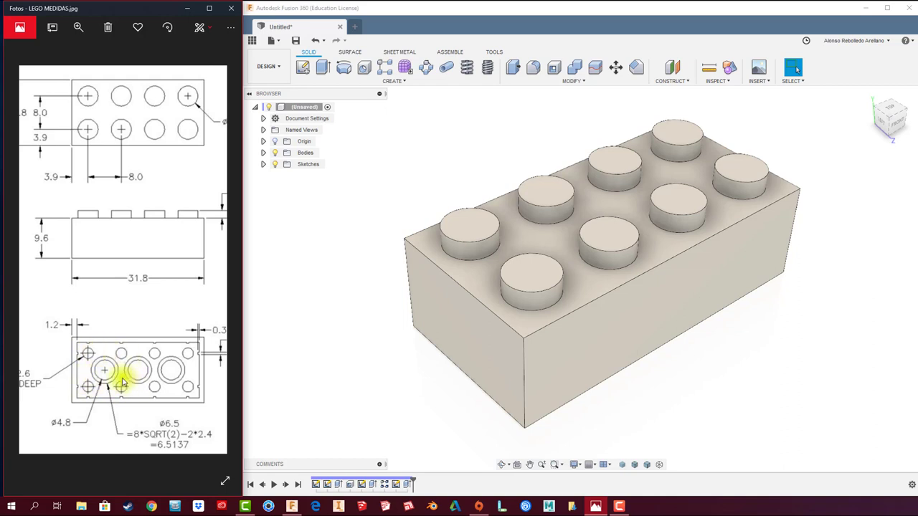
mouse_move(338, 308)
middle_mouse_down()
mouse_move(330, 308)
mouse_move(366, 302)
middle_mouse_up()
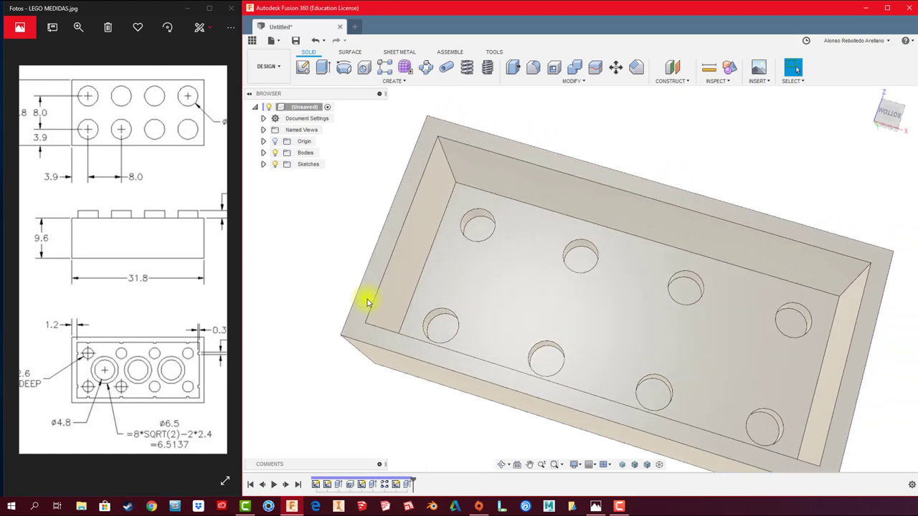
Step: Sketch an 11.314 mm diagonal construction line between two stud centres on the inner floor
left_click(303, 67)
left_click(508, 280)
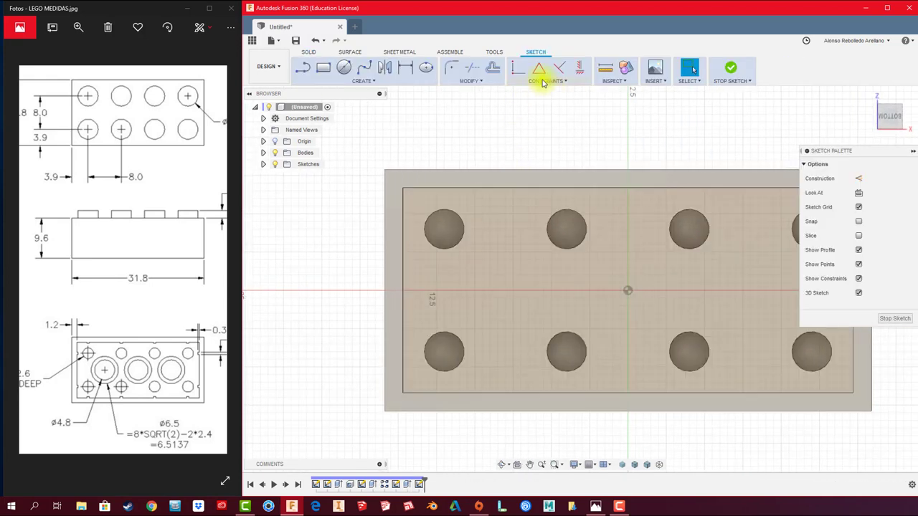
left_click(304, 69)
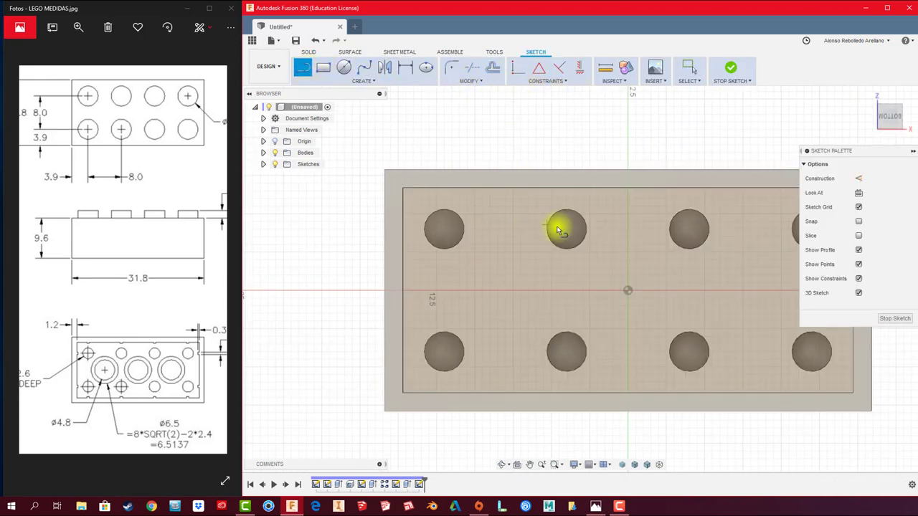
left_click(567, 230)
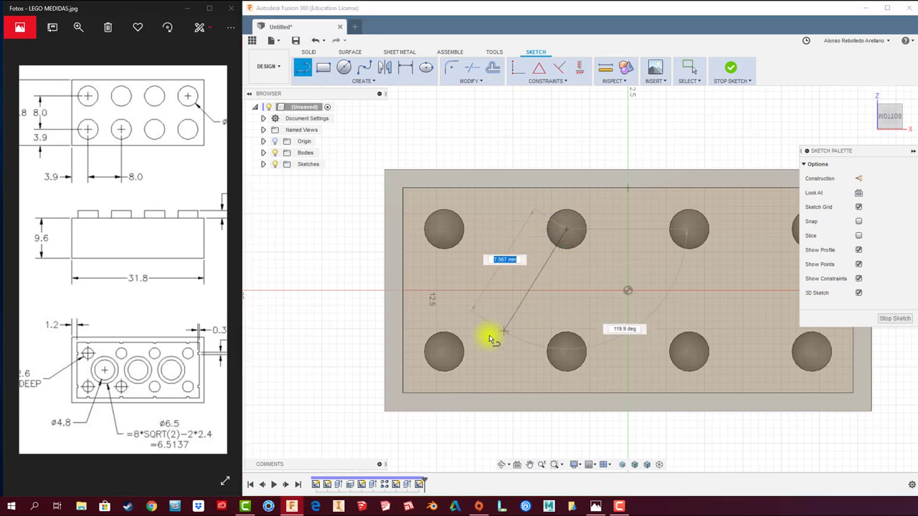
left_click(444, 351)
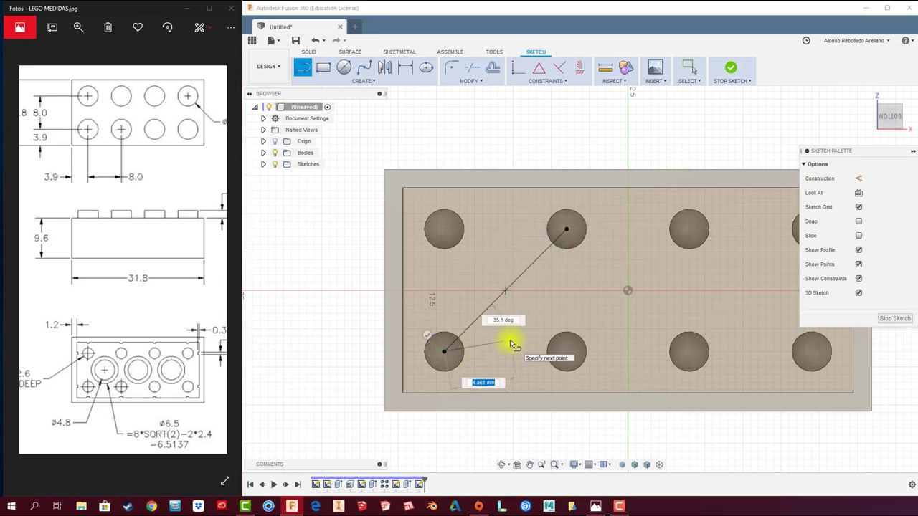
key("Escape")
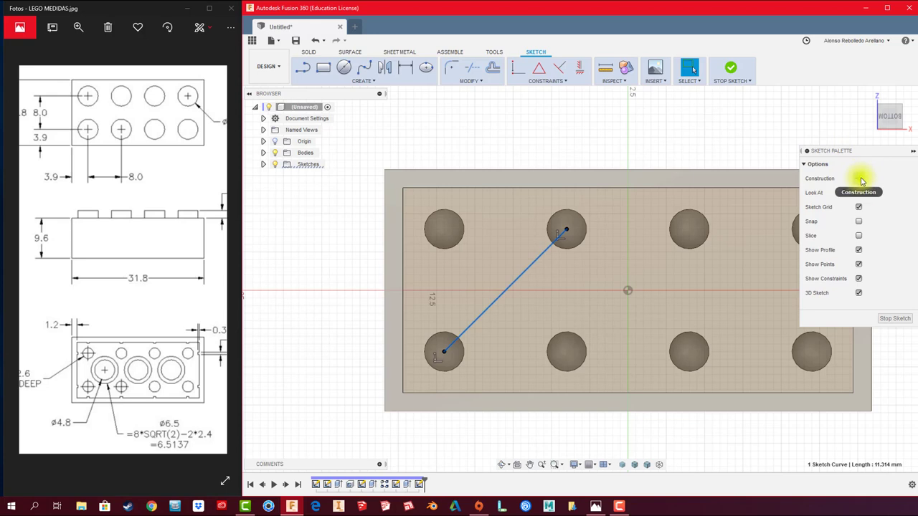
left_click(859, 179)
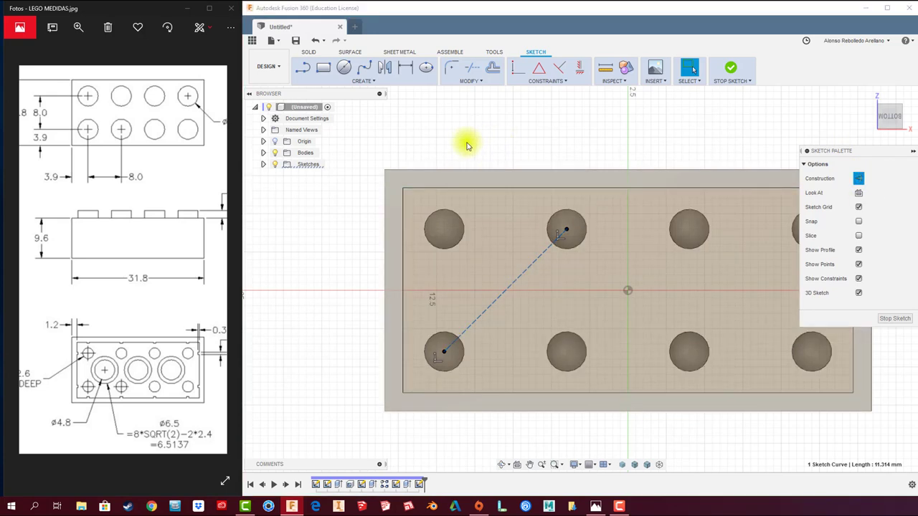
left_click(308, 73)
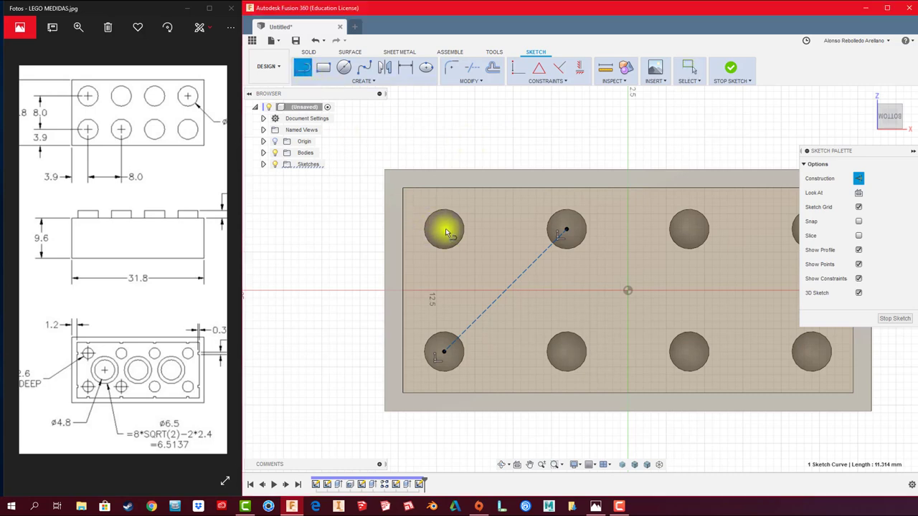
Step: Draw the remaining zigzag diagonals and helper lines between the stud centres
left_click(444, 229)
left_click(566, 351)
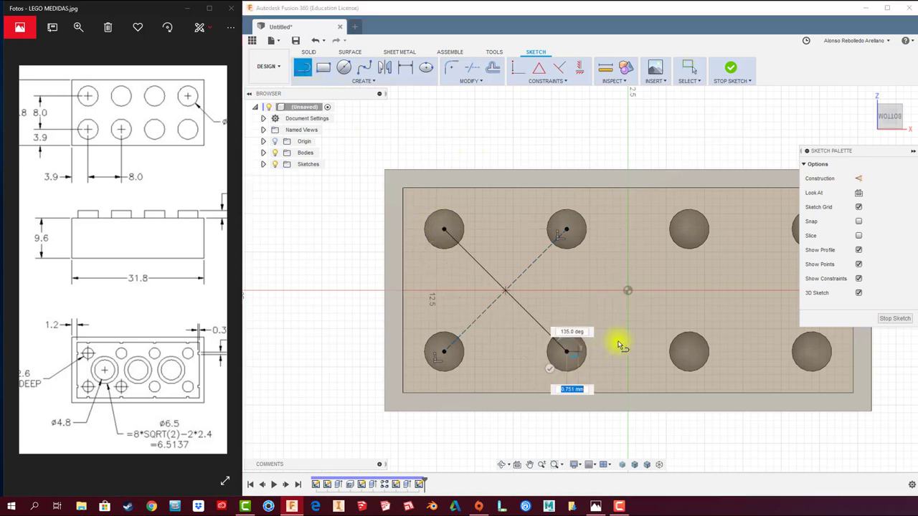
left_click(688, 230)
double_click(810, 352)
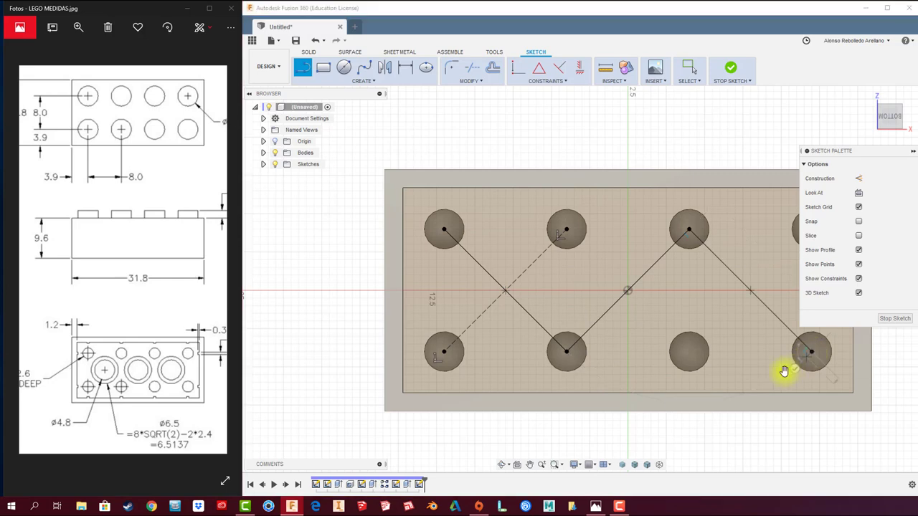
left_click(810, 351)
left_click(688, 351)
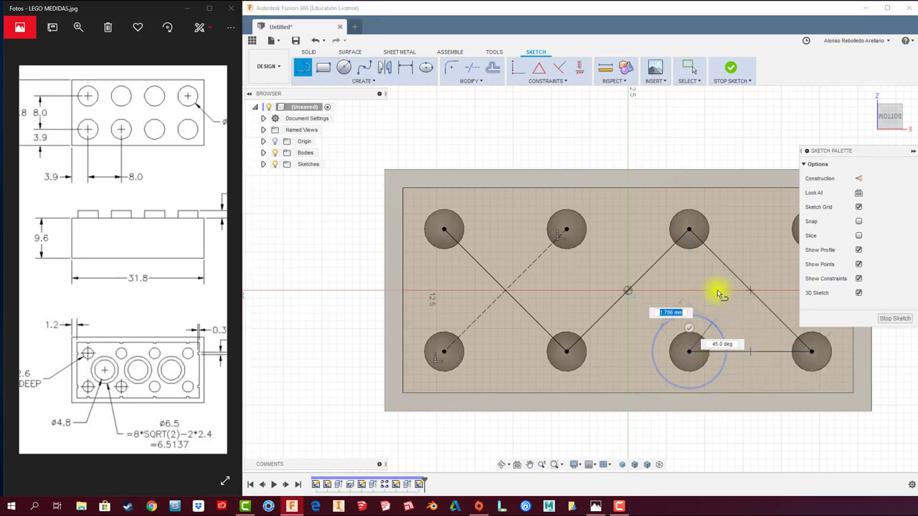
double_click(688, 230)
middle_click_drag(688, 229, 599, 236)
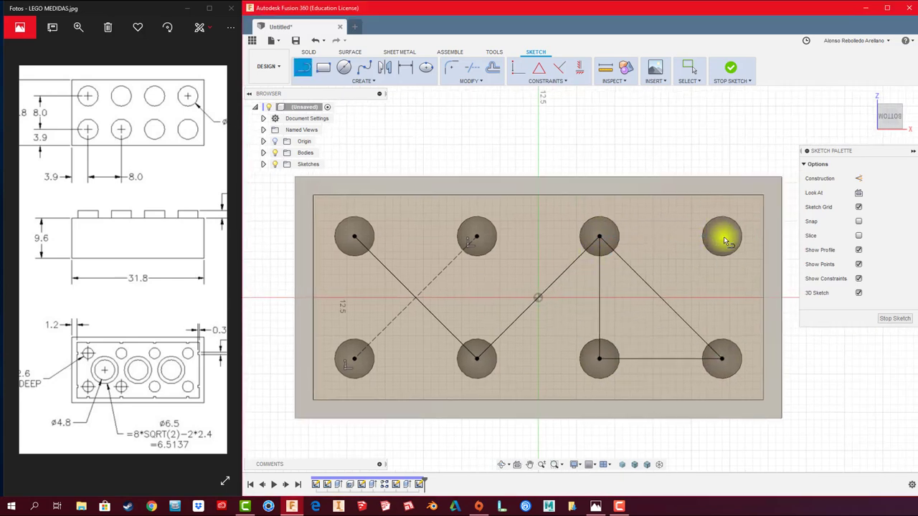
left_click(721, 236)
double_click(599, 358)
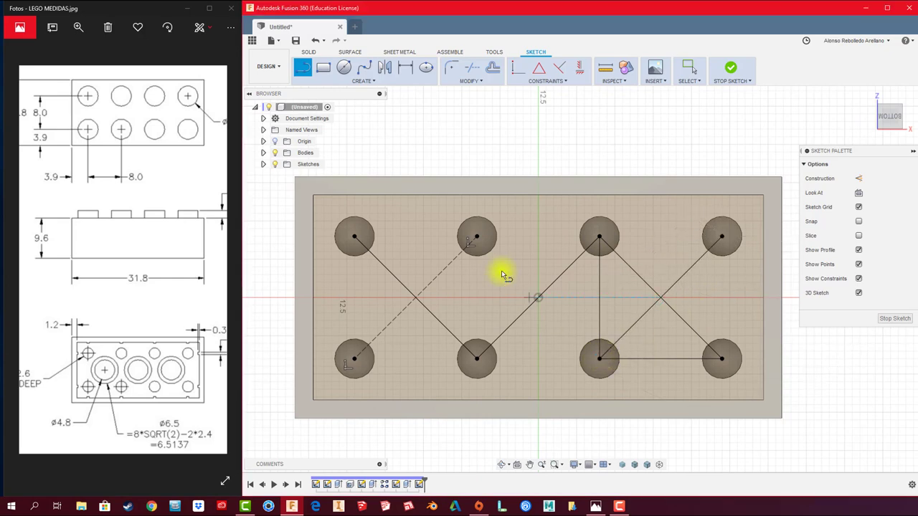
left_click(477, 238)
double_click(599, 359)
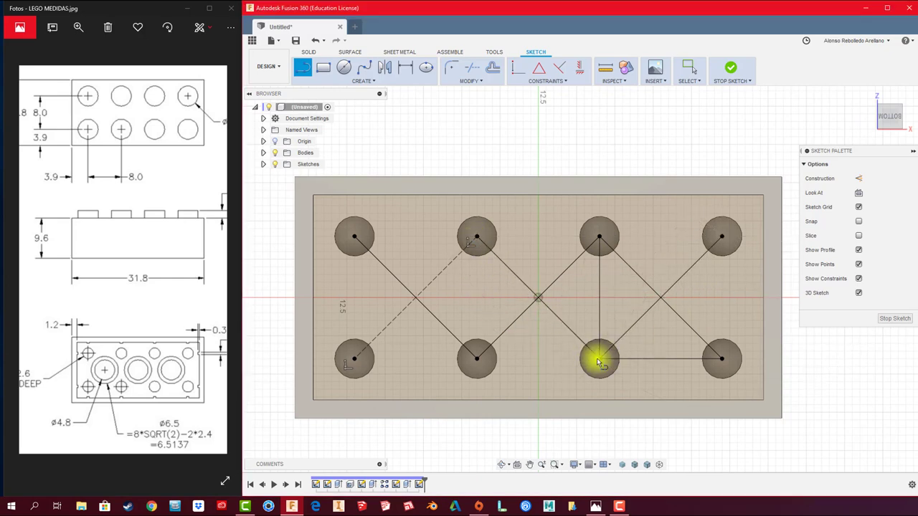
key("Escape")
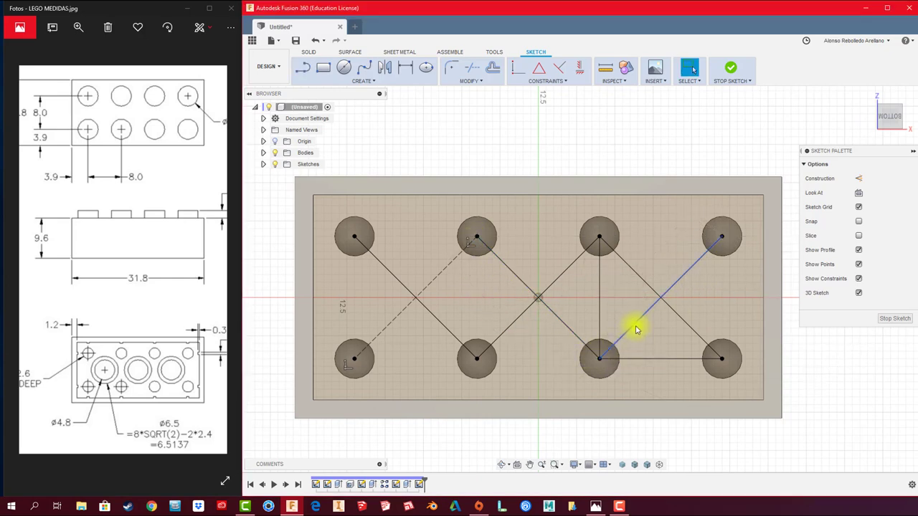
Step: Convert the five new diagonals into construction lines
left_click(651, 310)
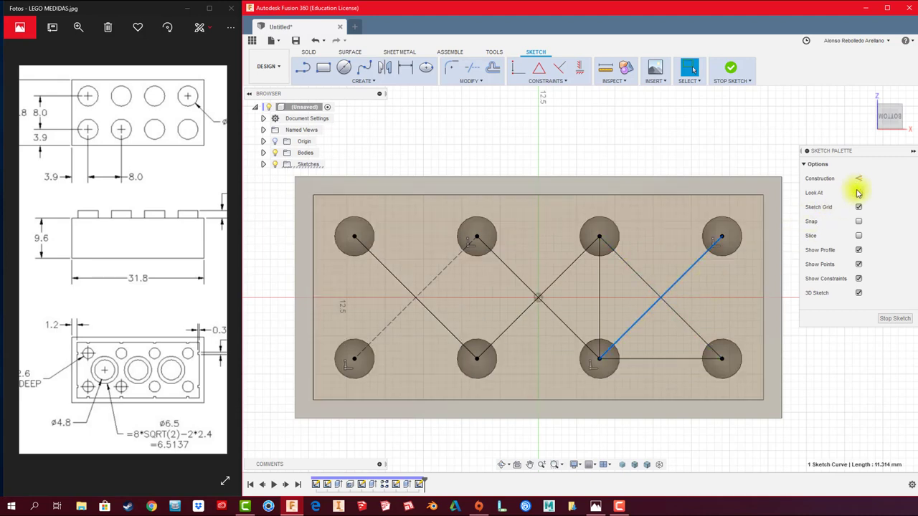
left_click(858, 178)
left_click(641, 278)
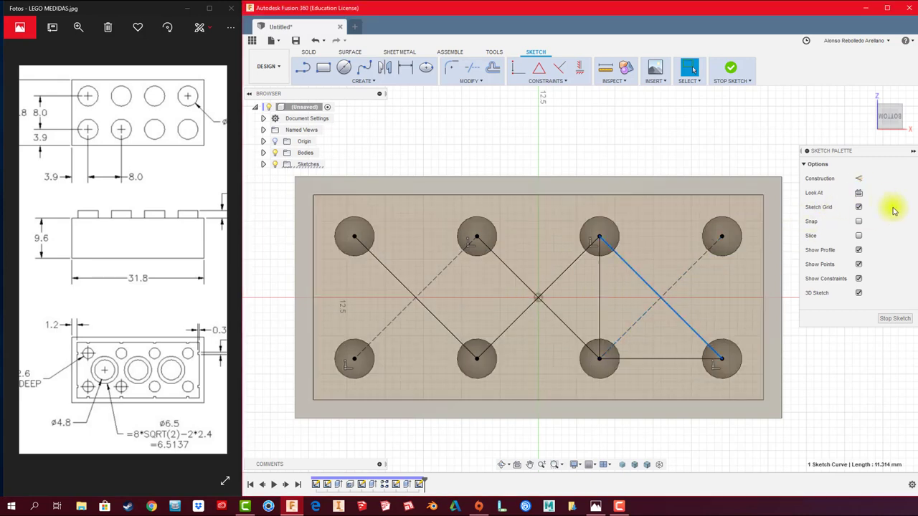
left_click(858, 178)
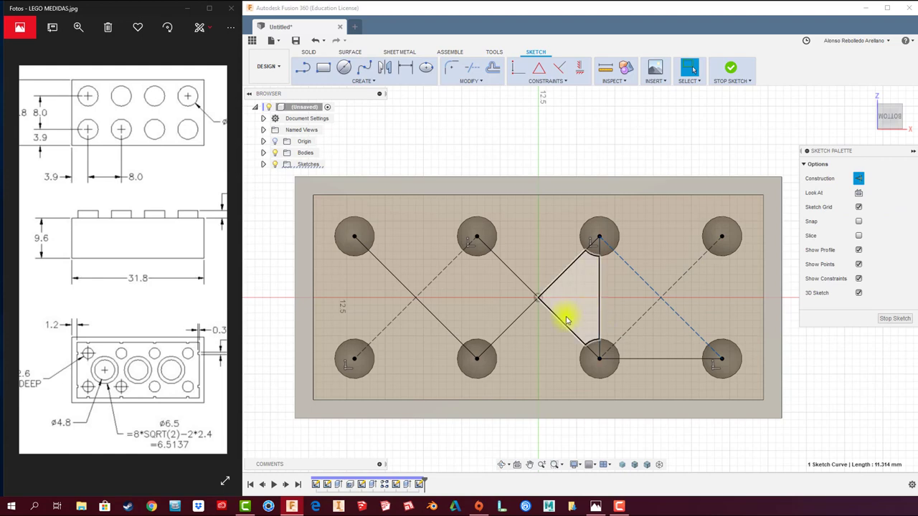
left_click(562, 321)
left_click(858, 180)
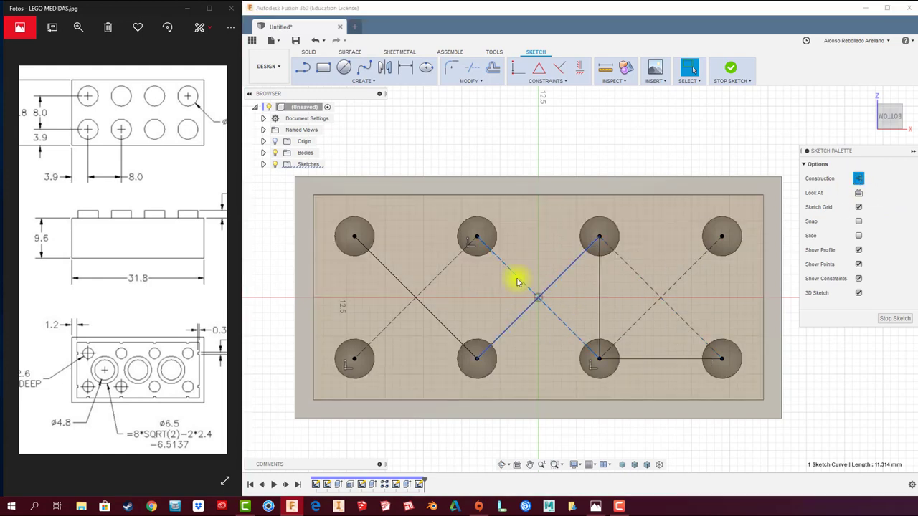
left_click(564, 274)
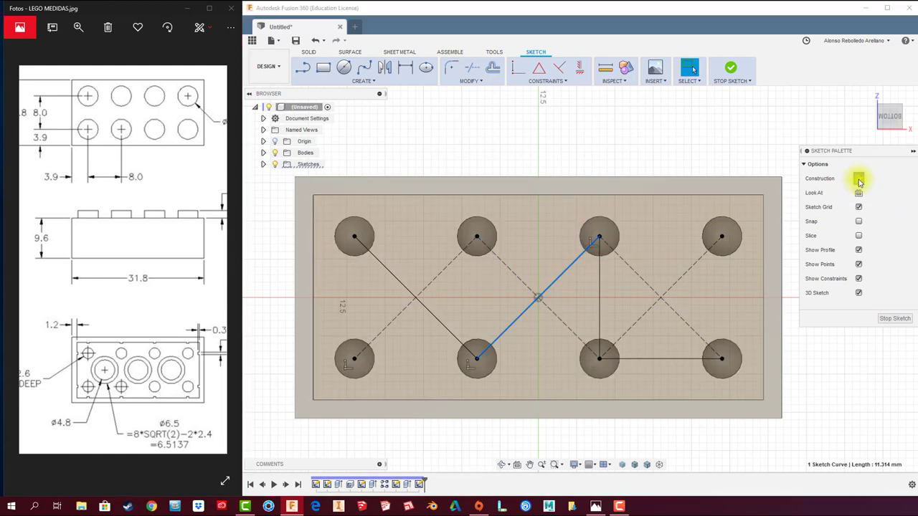
left_click(858, 179)
left_click(435, 319)
left_click(858, 179)
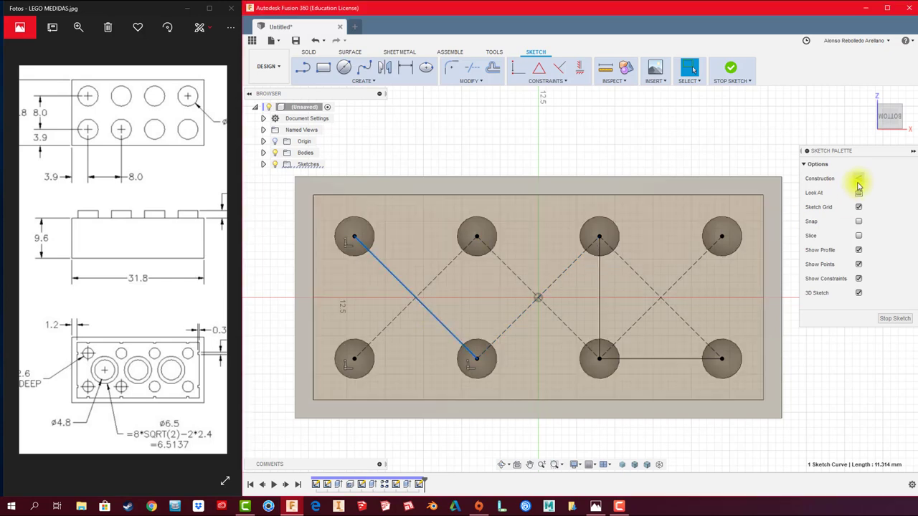
Step: Delete the vertical and horizontal helper lines
left_click(599, 308)
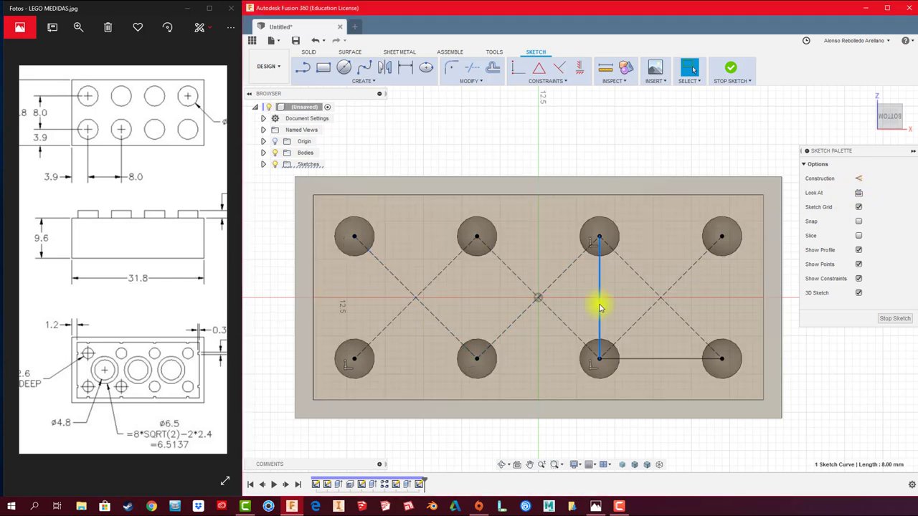
left_click(667, 360)
key("Delete")
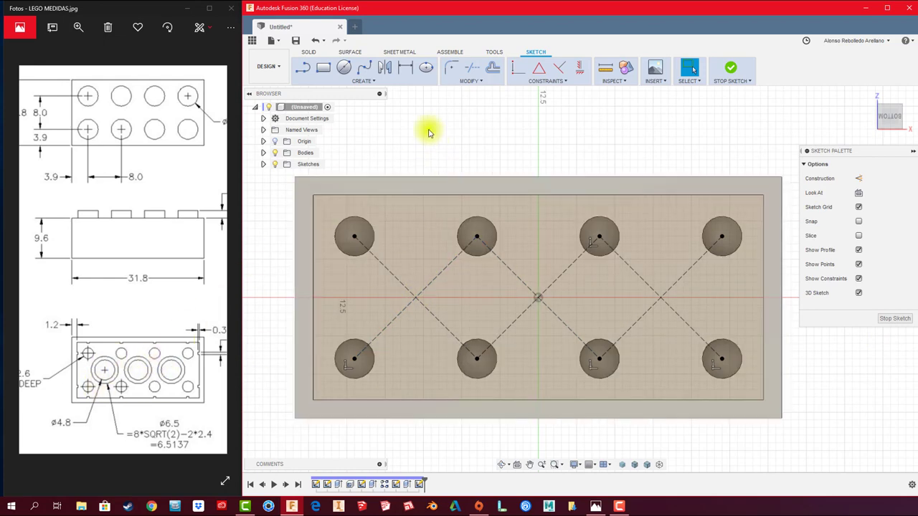
Step: Draw Ø6.5 mm circles at the left, middle and right diagonal crossings
left_click(343, 67)
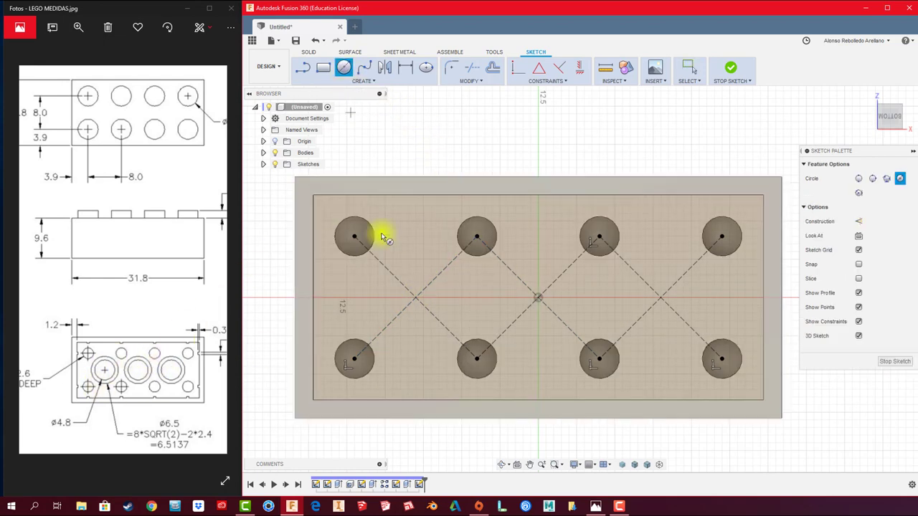
left_click(417, 298)
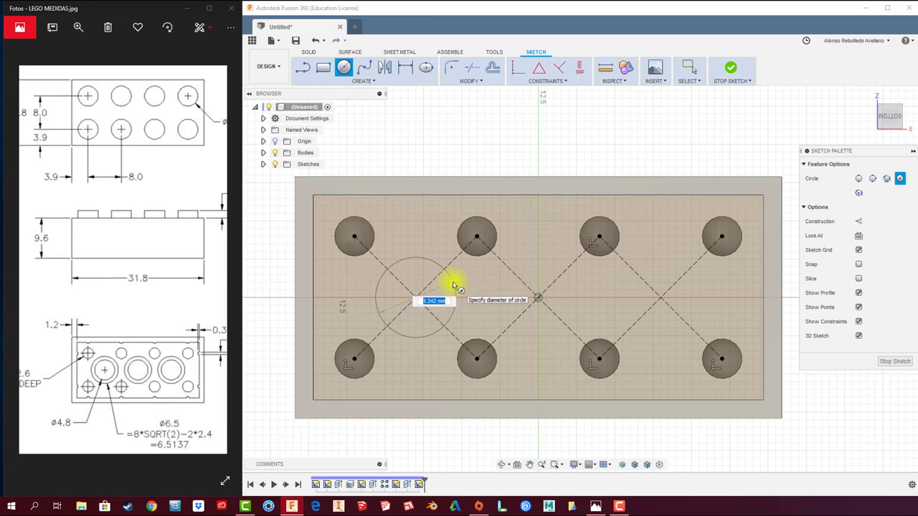
type("6")
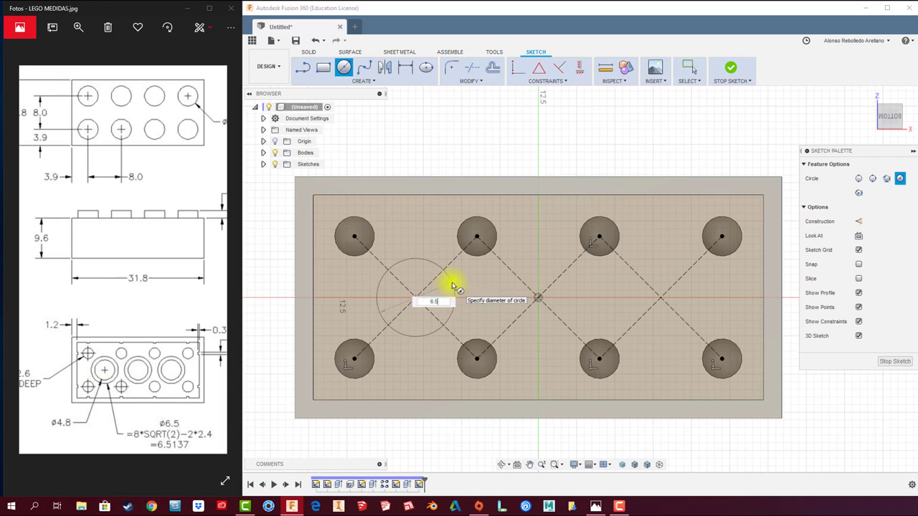
type(".5")
key("Return")
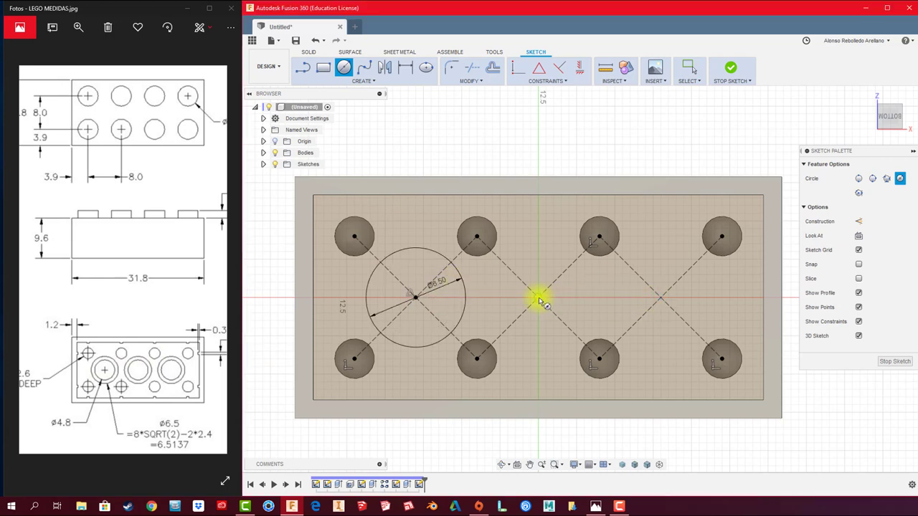
left_click(538, 298)
type("6.5")
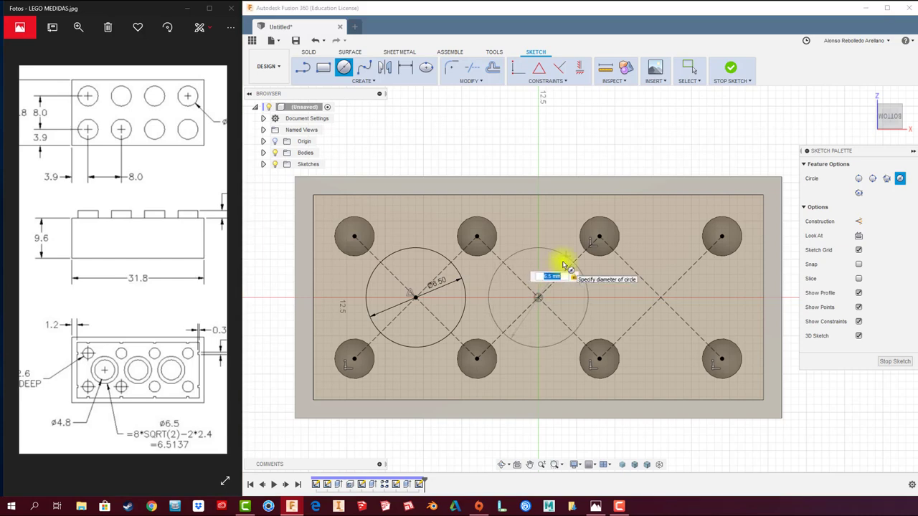
key("Return")
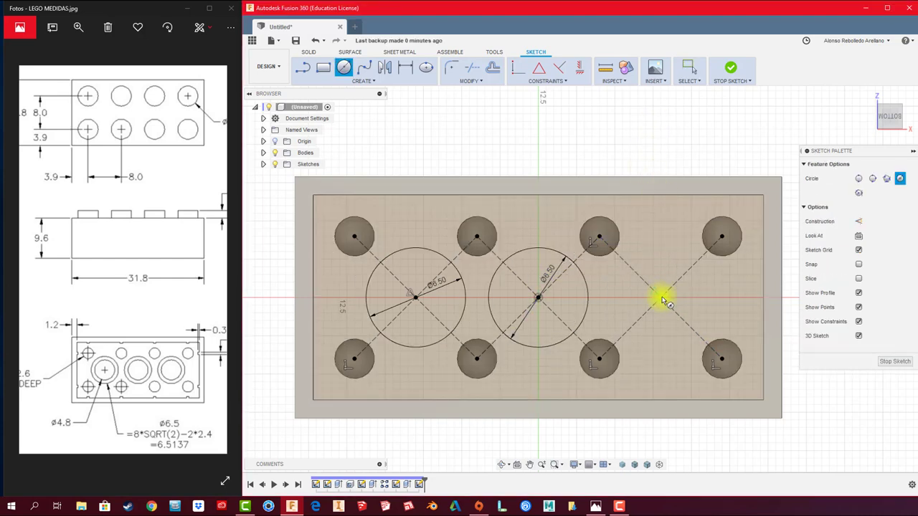
left_click(661, 298)
key("Escape")
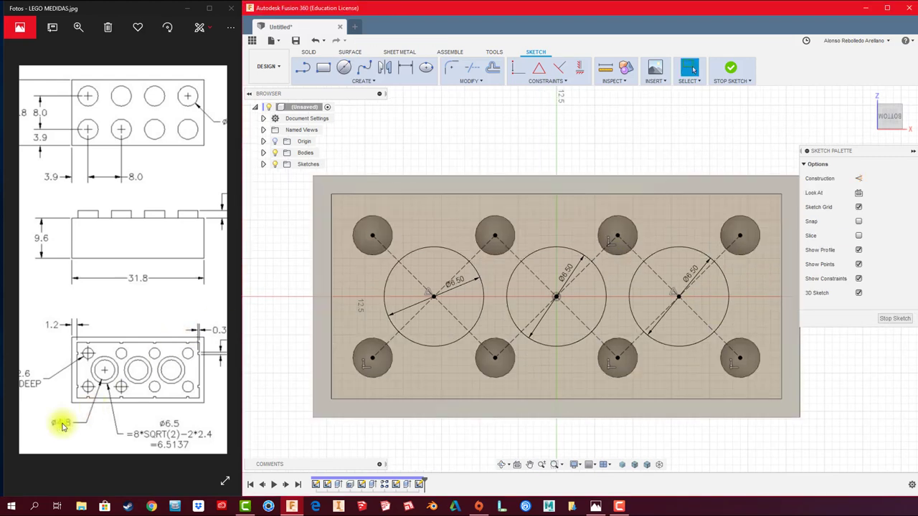
Step: Add concentric Ø4.8 mm inner circles at the left and middle crossings
key("c")
left_click(433, 296)
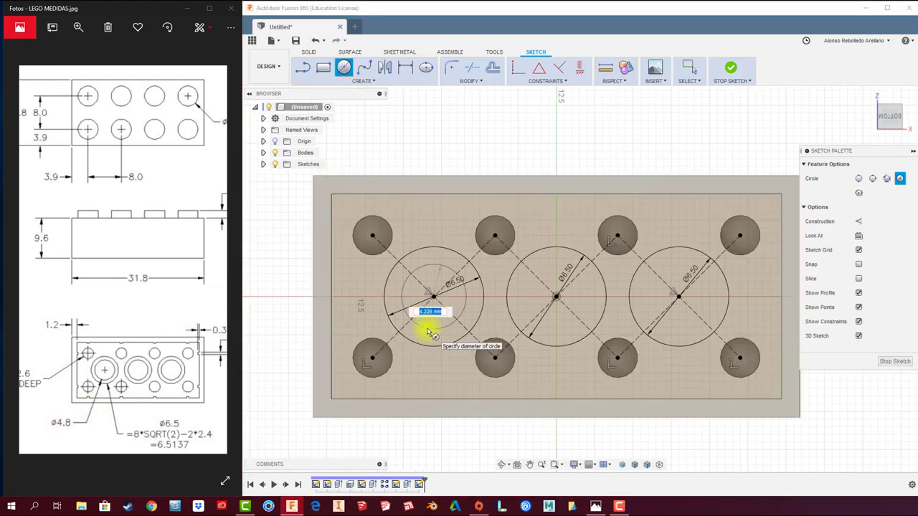
type("4.8")
key("Tab")
key("Return")
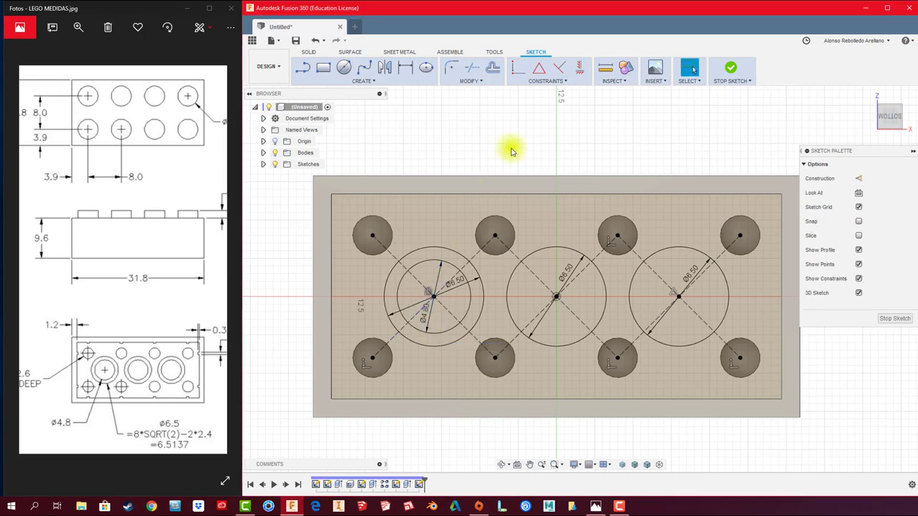
left_click(556, 296)
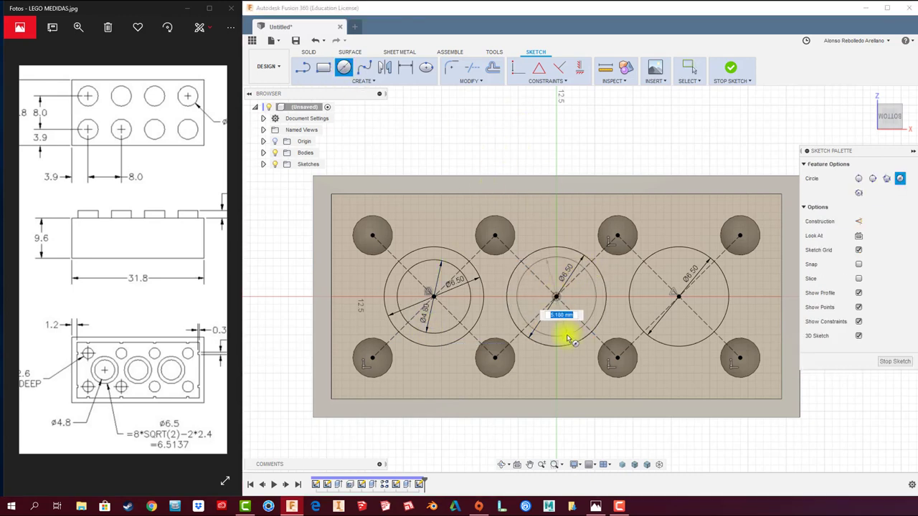
type("4")
key("Return")
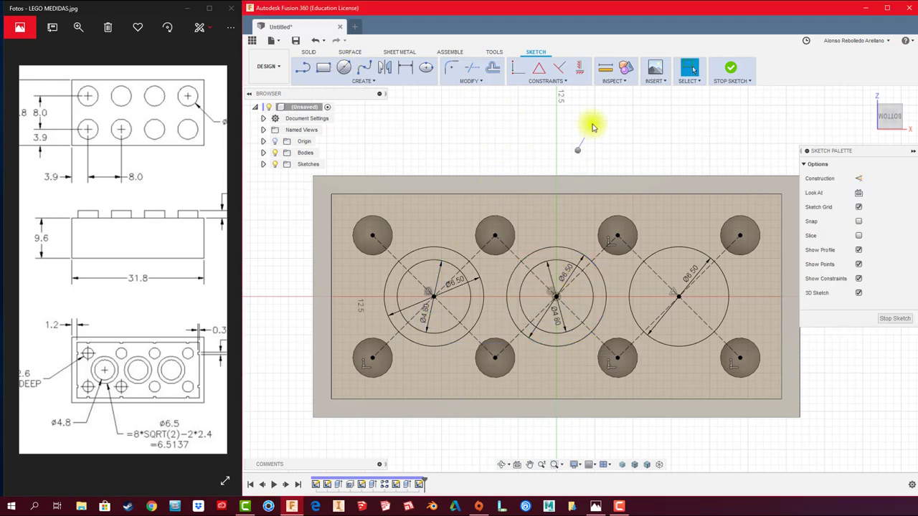
key("q")
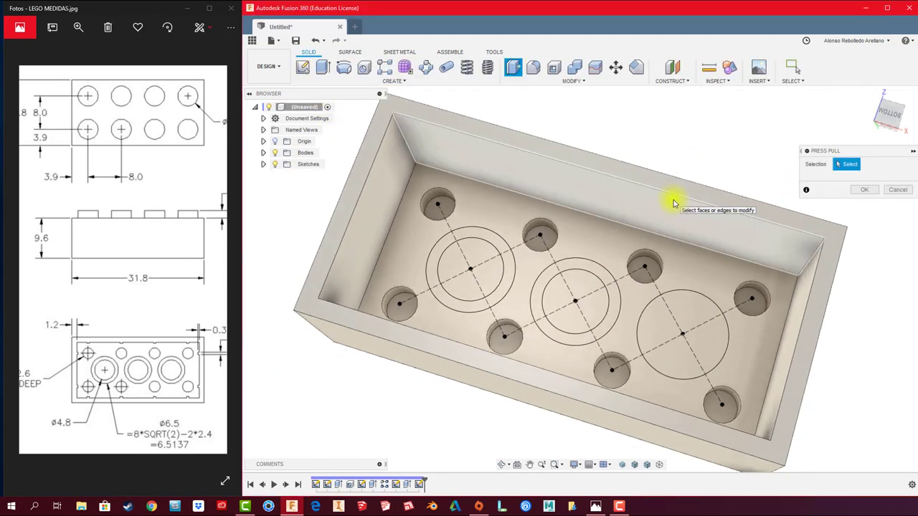
Step: Reopen the sketch and add the Ø4.8 mm inner circle at the right crossing
double_click(709, 301)
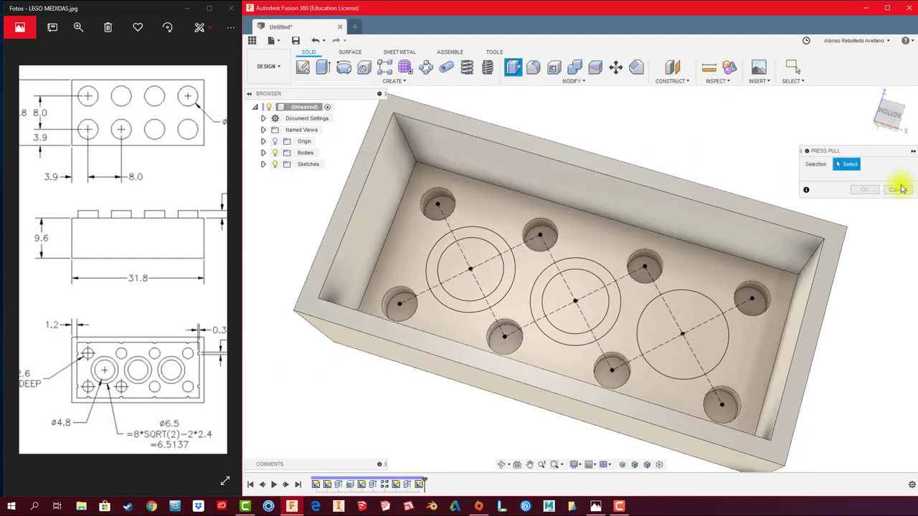
key("c")
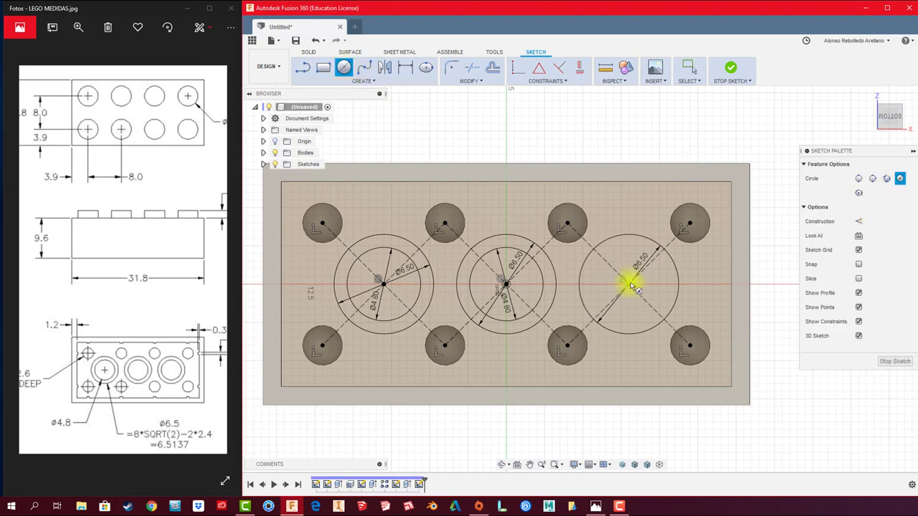
left_click(629, 285)
type("4.8")
key("Return")
key("Escape")
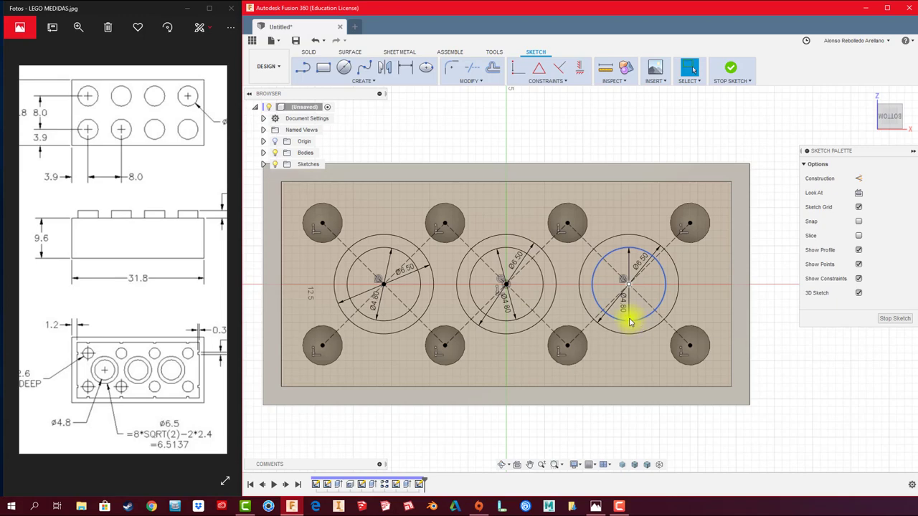
middle_click_drag(566, 316, 544, 172, "shift")
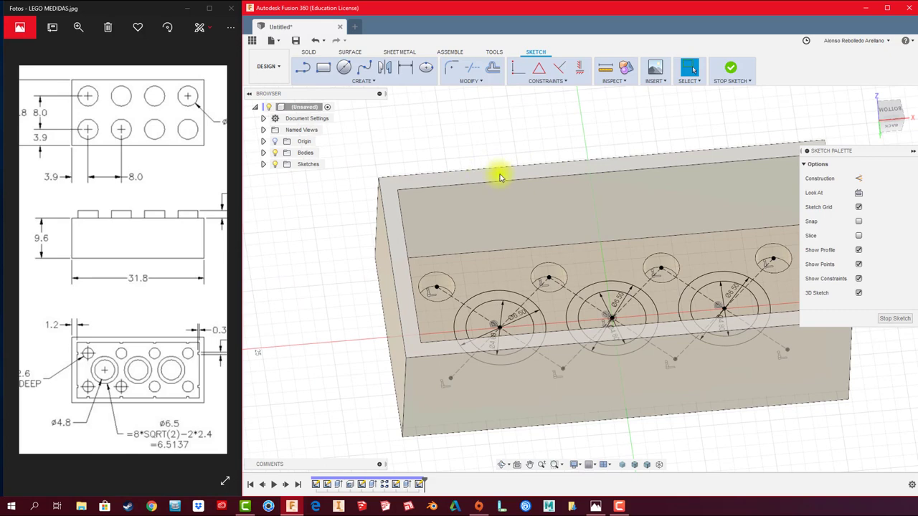
middle_click_drag(500, 178, 501, 178, "shift")
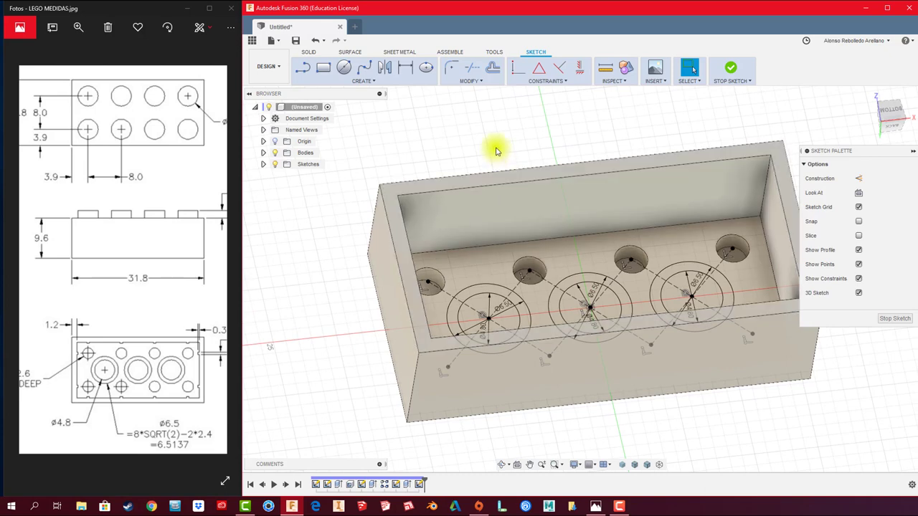
Step: Extrude the three rings To Object up to the top face, Chain Faces on, joined
key("e")
left_click(493, 294)
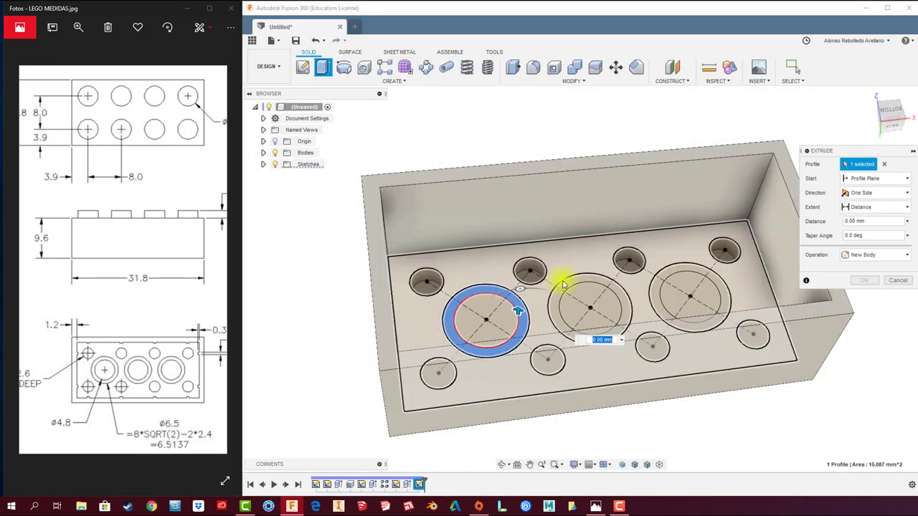
left_click(566, 280)
left_click(687, 268)
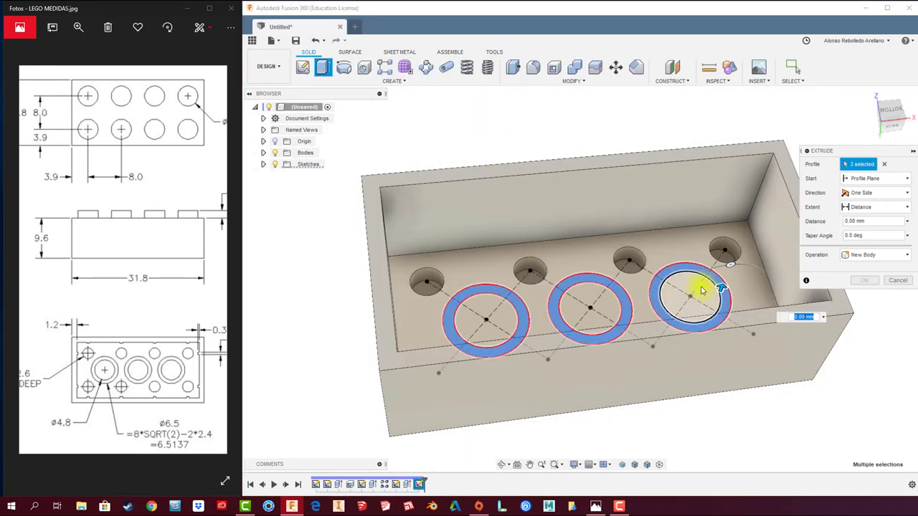
mouse_move(721, 289)
left_mouse_down()
mouse_move(747, 137)
mouse_move(726, 148)
left_mouse_up()
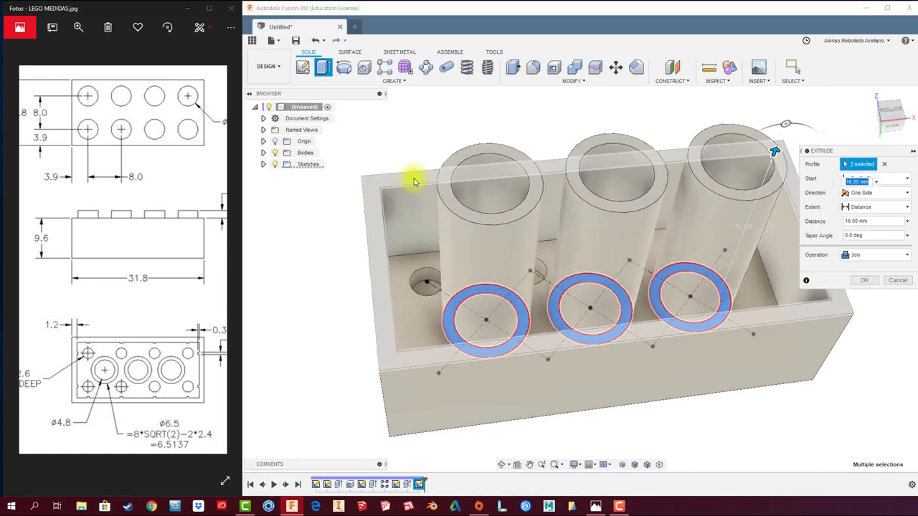
left_click(907, 207)
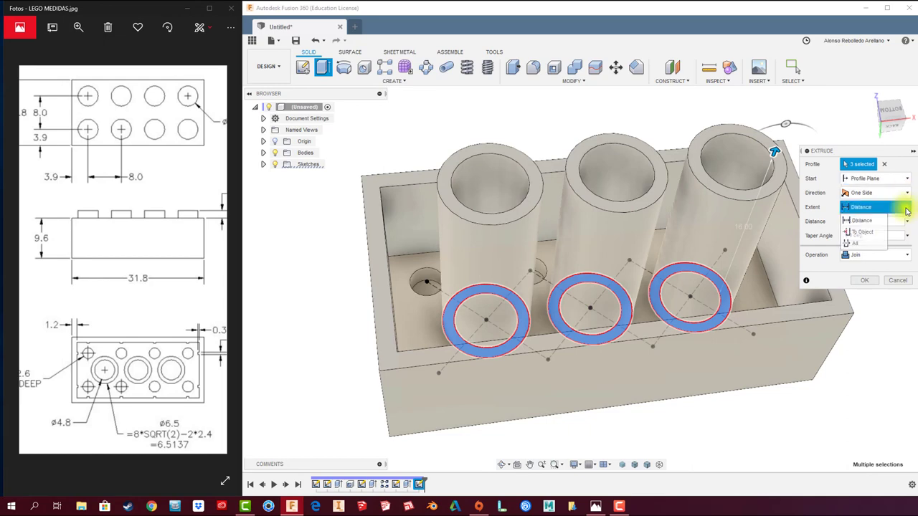
left_click(871, 235)
left_click(455, 173)
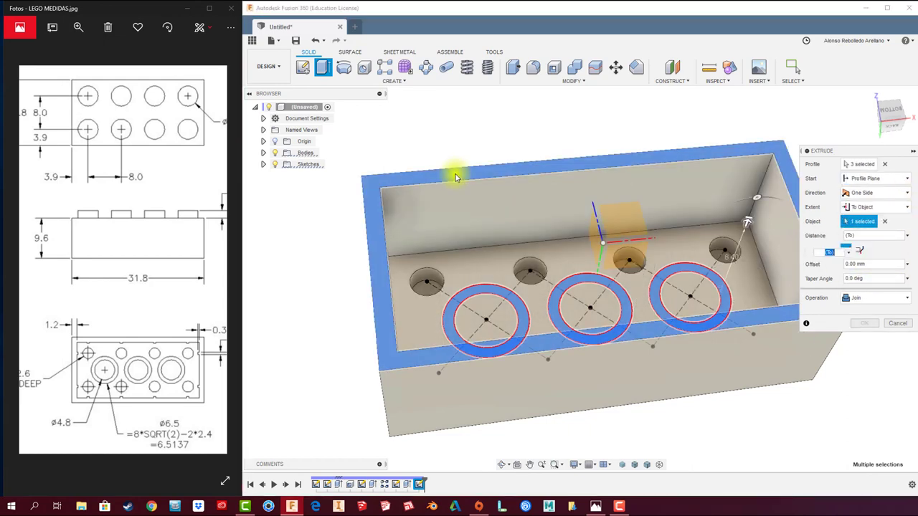
mouse_move(473, 183)
middle_mouse_down("shift")
mouse_move(787, 301)
mouse_move(710, 205)
middle_mouse_up("shift")
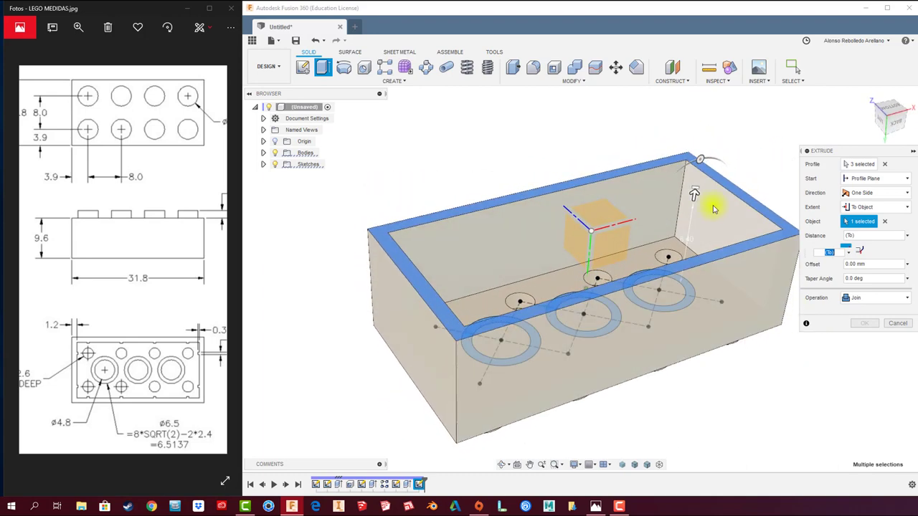
left_click(860, 251)
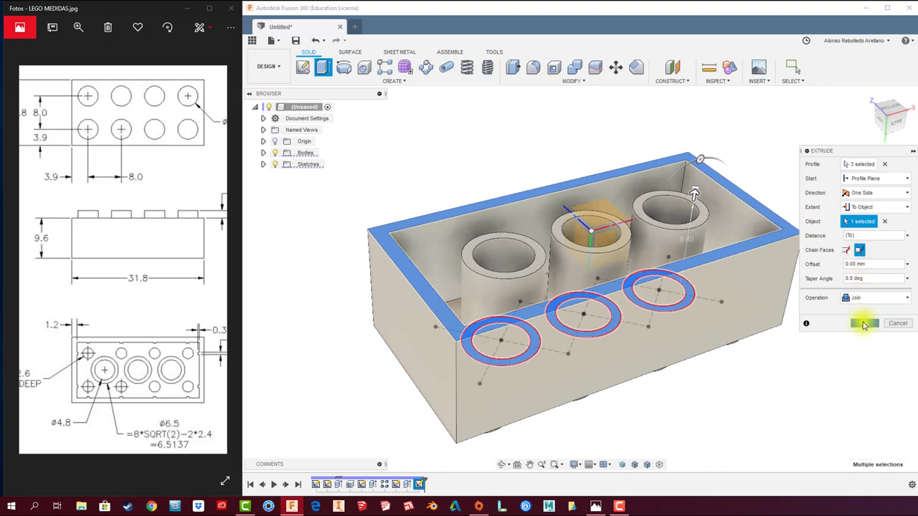
left_click(864, 324)
middle_click_drag(805, 344, 273, 369, "shift")
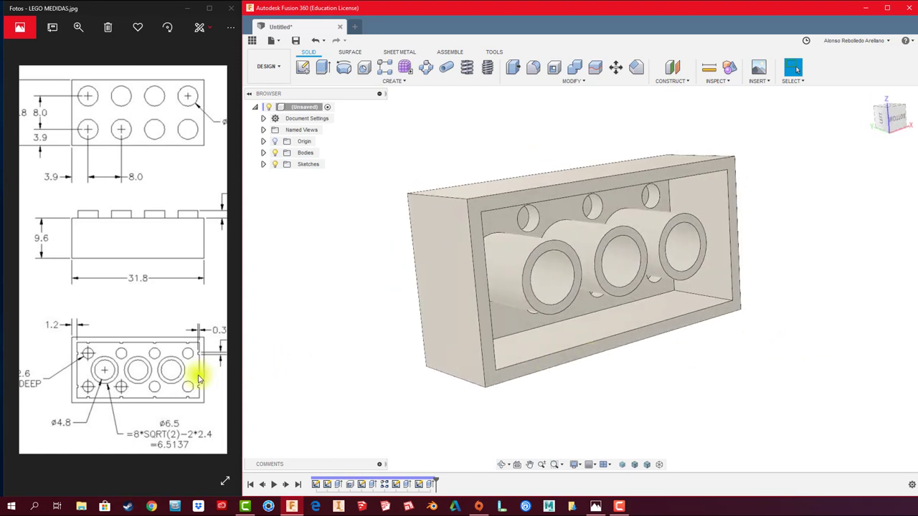
Step: Pan the LEGO reference drawing to read its dimensions, then orbit the brick and start a sketch
left_click_drag(194, 369, 180, 375)
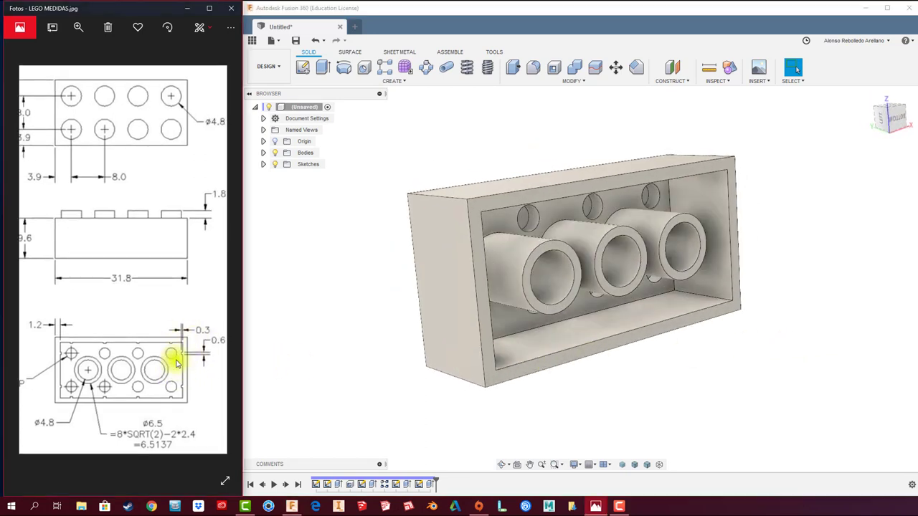
scroll(183, 355, "right", 3)
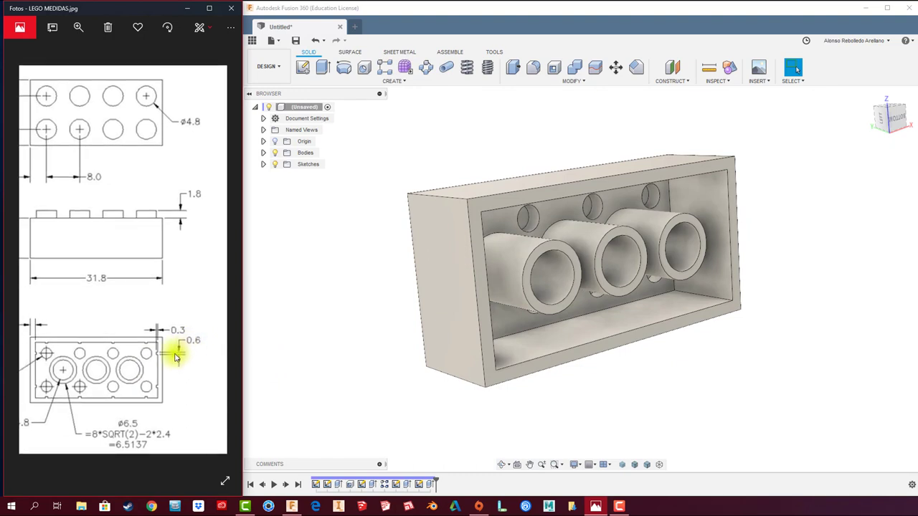
left_click_drag(176, 357, 202, 356)
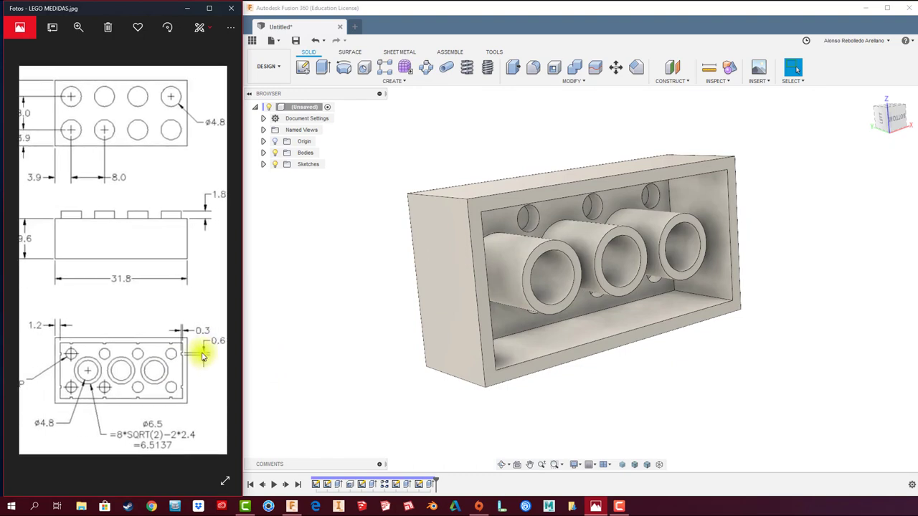
scroll(203, 354, "left", 1)
scroll(190, 353, "left", 1)
scroll(184, 356, "left", 1)
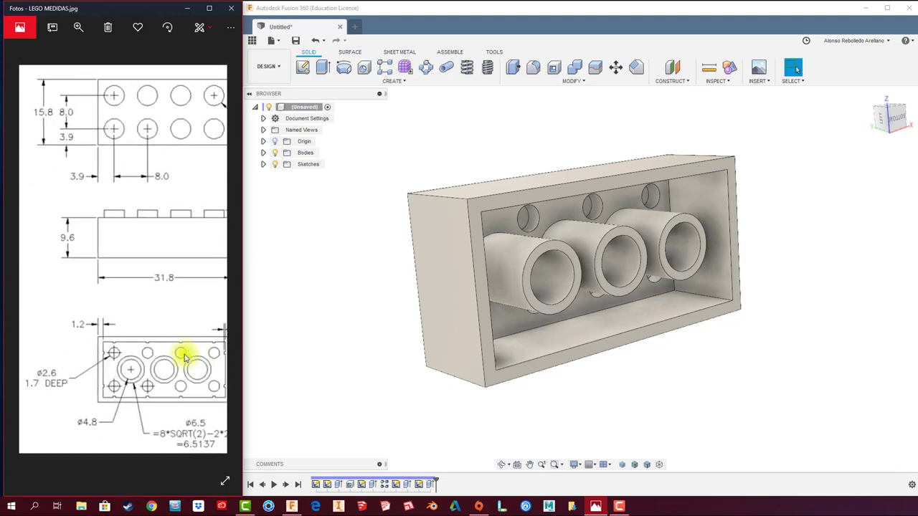
mouse_move(184, 356)
left_mouse_down()
mouse_move(148, 354)
mouse_move(158, 382)
mouse_move(131, 352)
left_mouse_up()
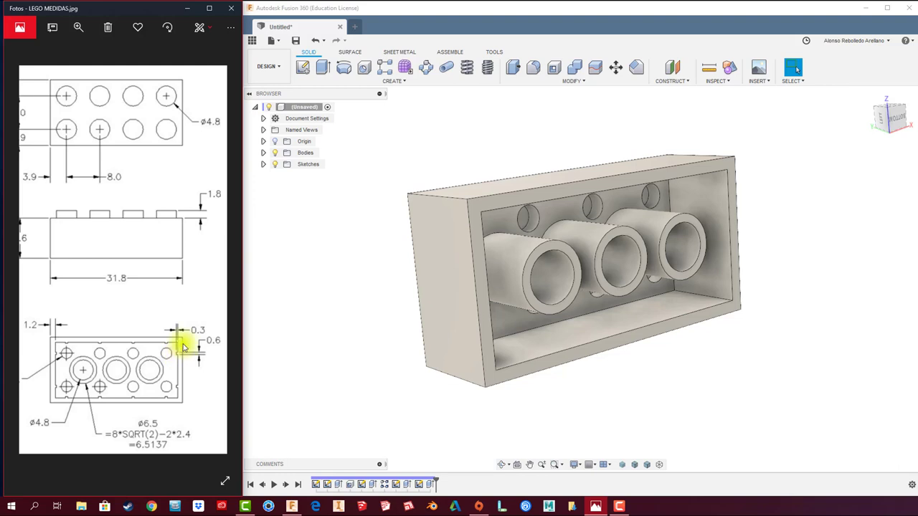
left_click_drag(192, 367, 182, 361)
mouse_move(399, 334)
middle_mouse_down("shift")
mouse_move(567, 322)
mouse_move(495, 176)
middle_mouse_up("shift")
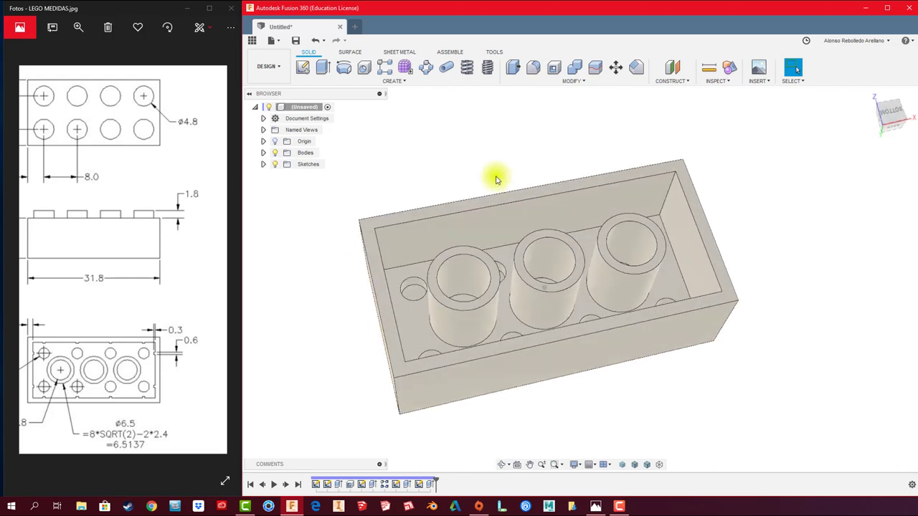
left_click(302, 67)
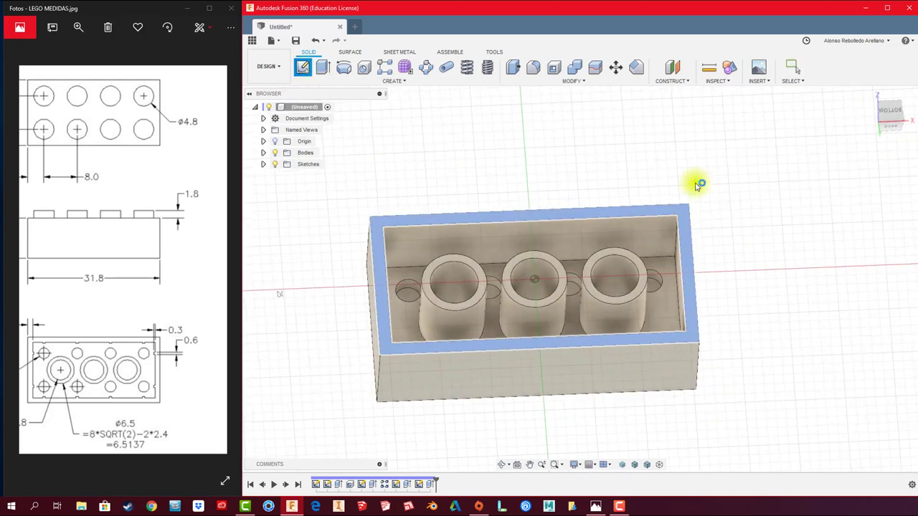
Step: Place the new sketch on the brick's rim face and bring up the Create menu options
left_click(697, 185)
scroll(643, 279, "up", 3)
scroll(641, 279, "up", 1)
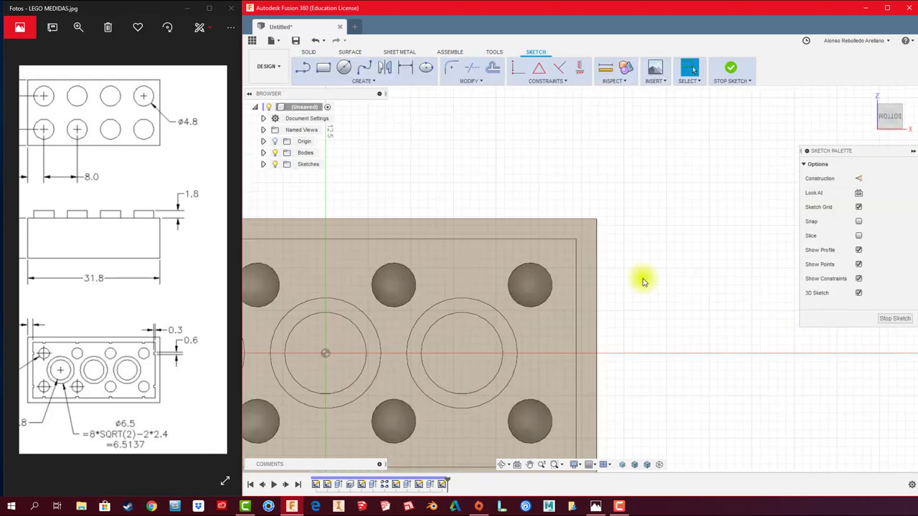
middle_click_drag(641, 279, 671, 271)
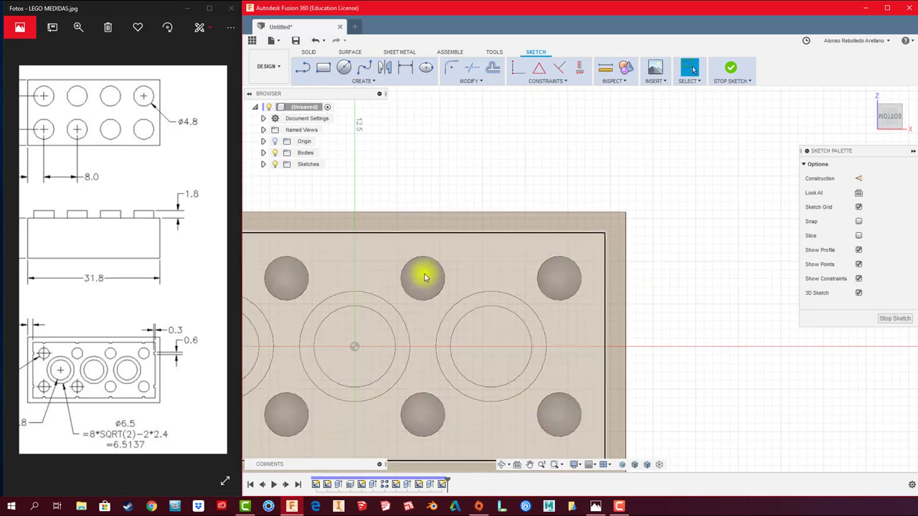
scroll(186, 354, "up", 2)
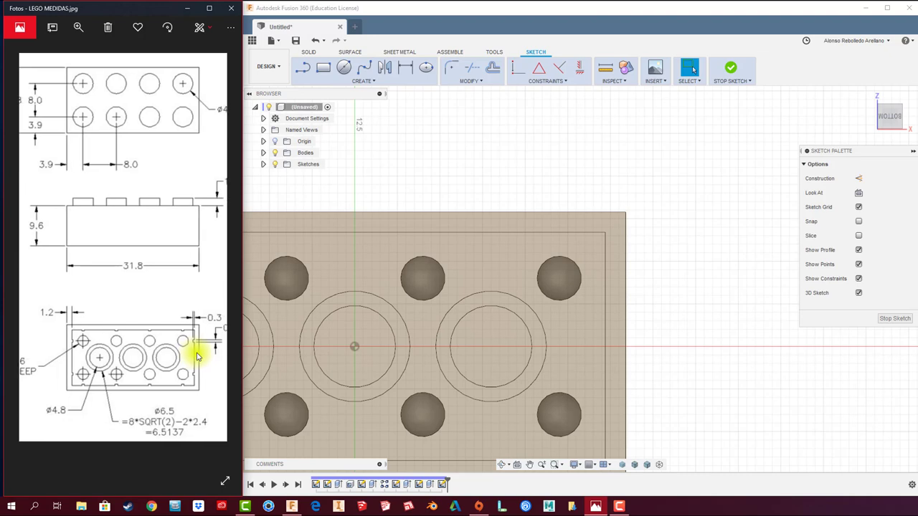
left_click_drag(191, 352, 181, 344)
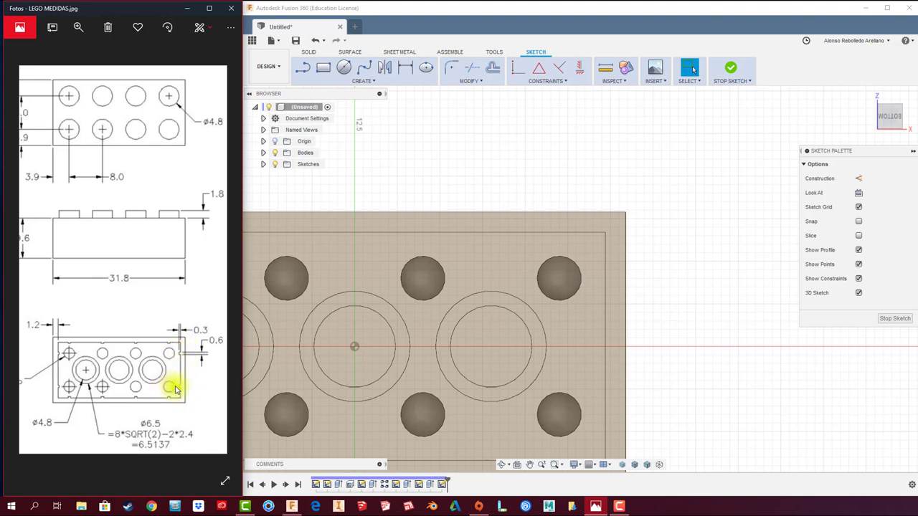
middle_click_drag(575, 372, 526, 354)
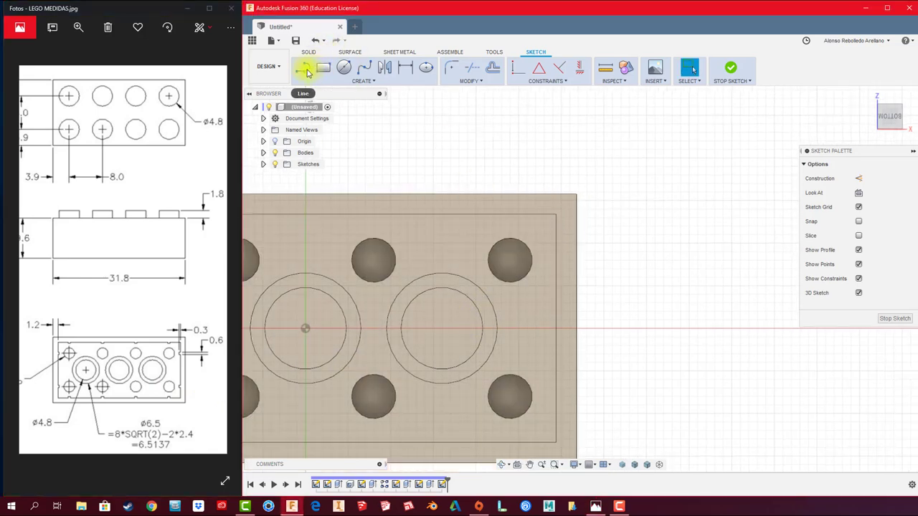
left_click(306, 70)
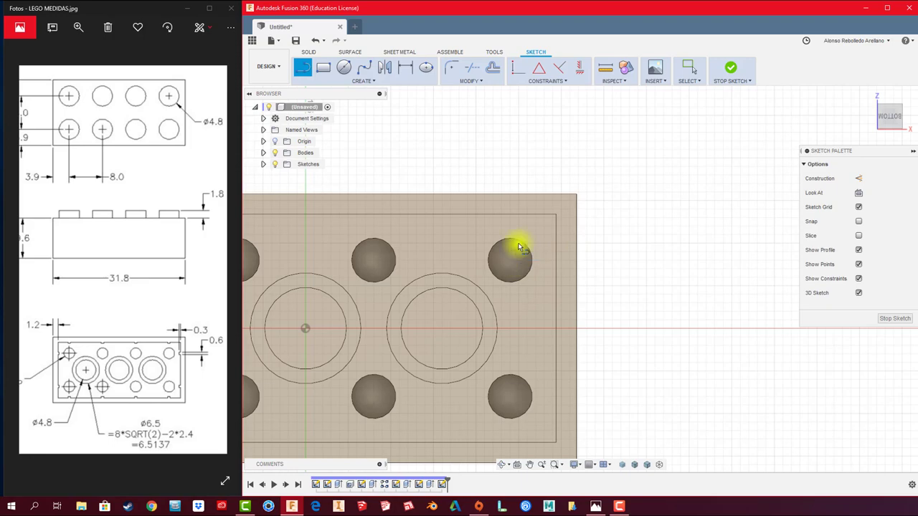
mouse_move(583, 205)
middle_mouse_down("shift")
mouse_move(555, 214)
mouse_move(559, 294)
middle_mouse_up("shift")
middle_click_drag(549, 199, 394, 82, "shift")
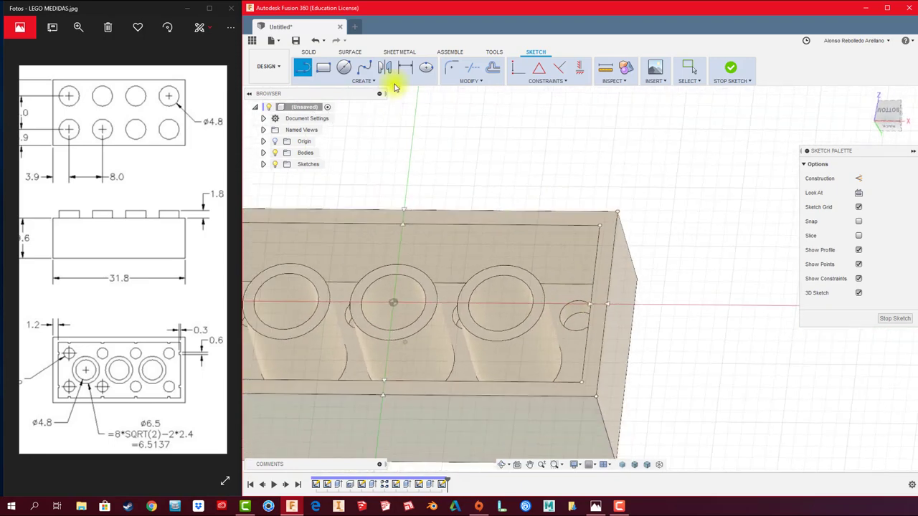
left_click(373, 85)
mouse_move(321, 246)
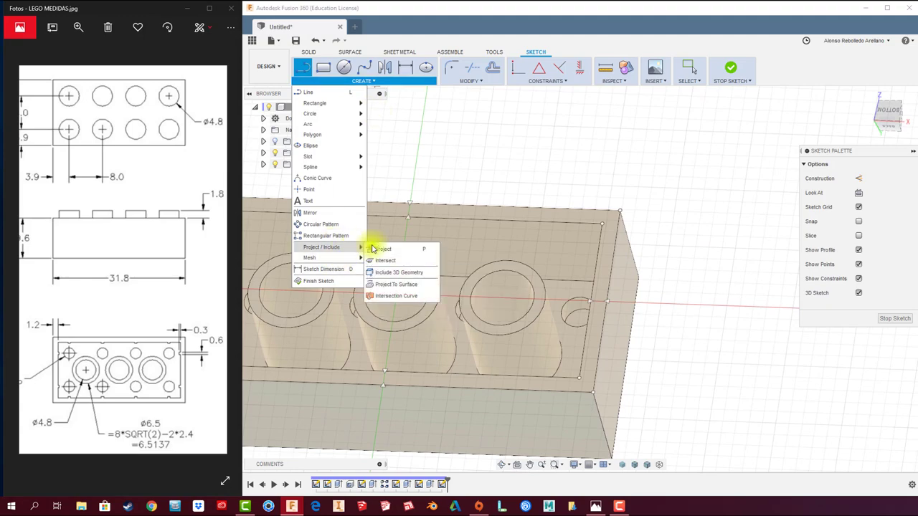
Step: Project the stud-hole circle edges and the floor outline into the rim sketch
left_click(387, 247)
left_click(579, 302)
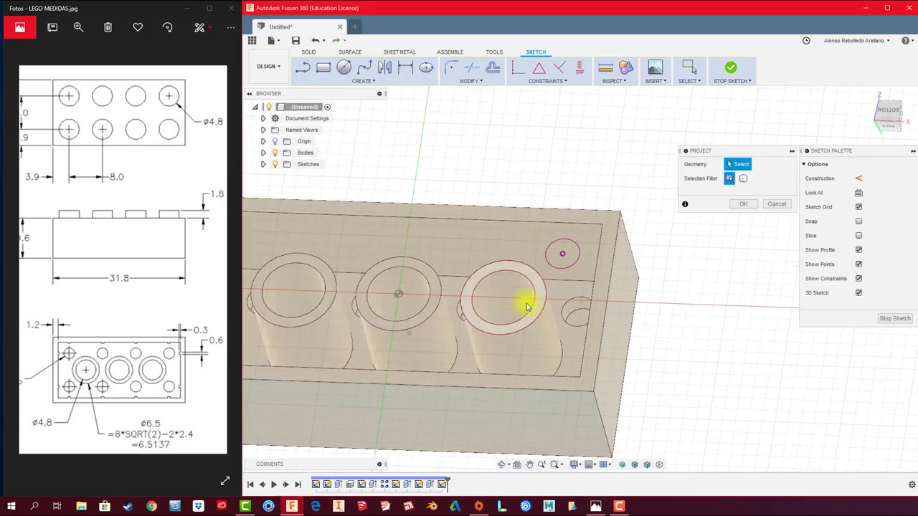
scroll(475, 307, "down", 3)
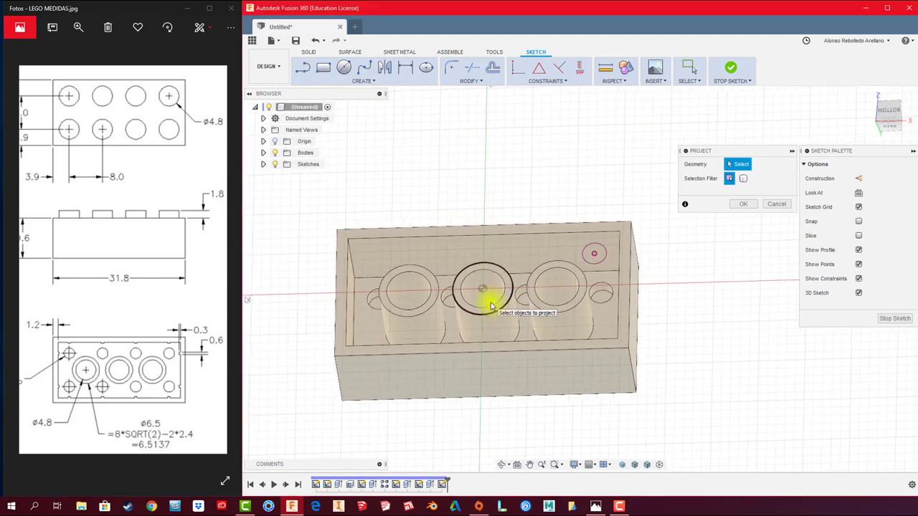
mouse_move(491, 294)
middle_mouse_down("shift")
mouse_move(580, 307)
mouse_move(537, 307)
middle_mouse_up("shift")
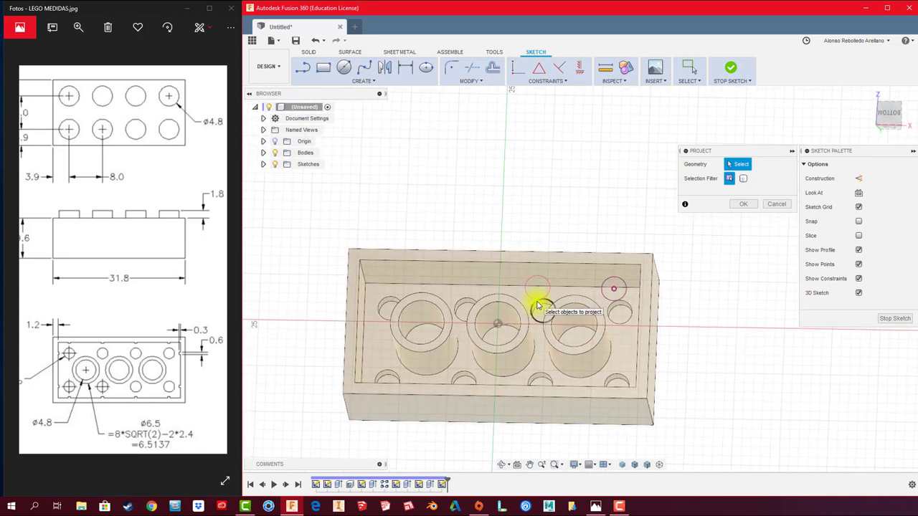
left_click(473, 302)
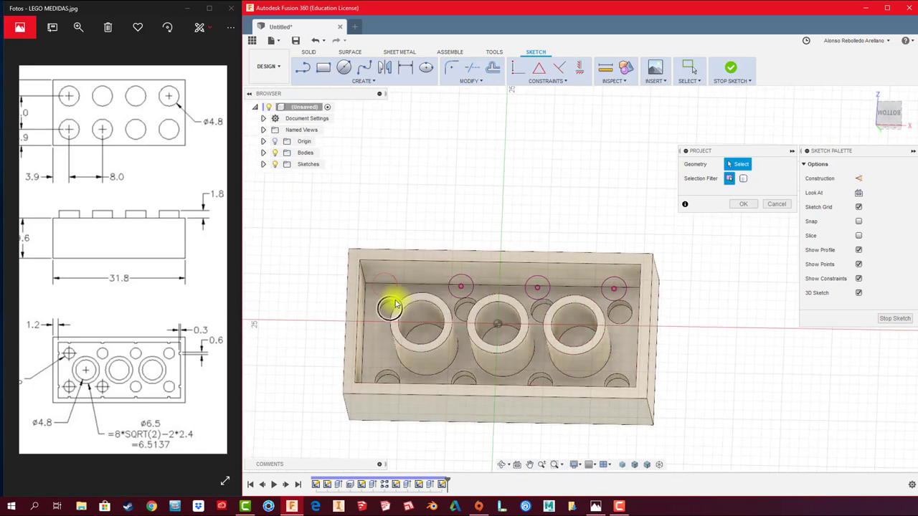
left_click(394, 305)
left_click(390, 359)
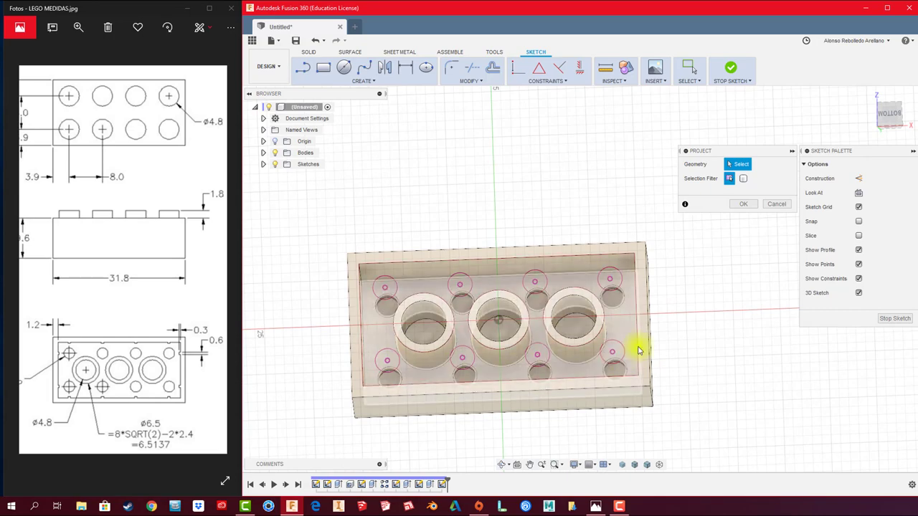
mouse_move(622, 366)
middle_mouse_down("shift")
mouse_move(753, 219)
mouse_move(688, 227)
mouse_move(631, 219)
middle_mouse_up("shift")
left_click(746, 205)
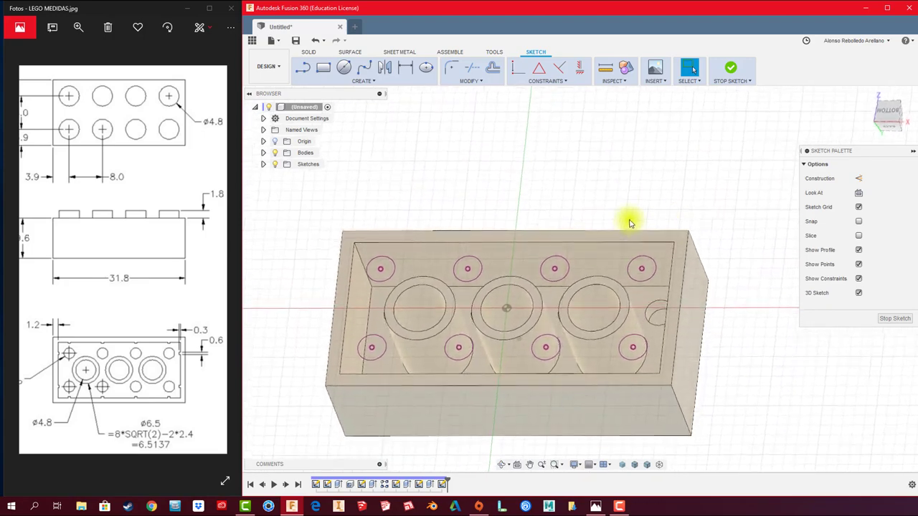
mouse_move(483, 239)
middle_mouse_down("shift")
mouse_move(600, 188)
mouse_move(508, 154)
middle_mouse_up("shift")
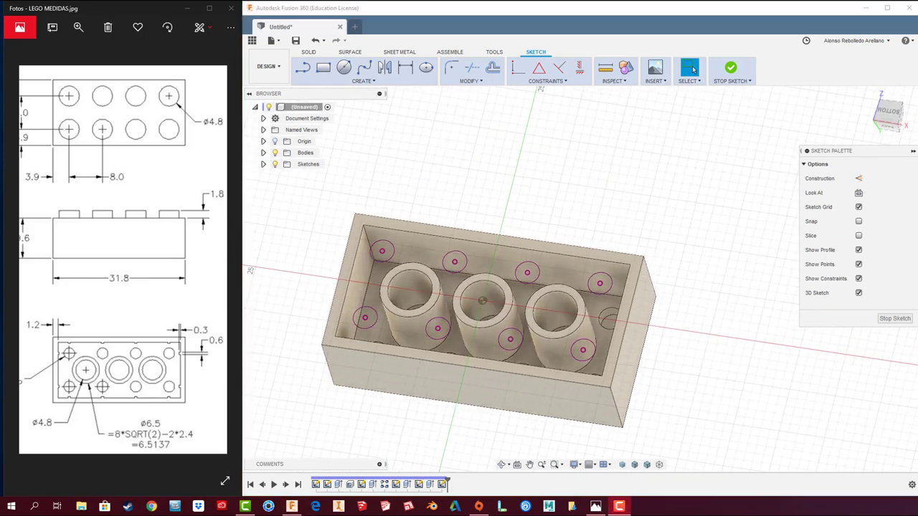
Step: In top view, draw a horizontal line from the right circle's centre to the brick edge and a vertical line up to the wall
left_click(302, 72)
mouse_move(545, 215)
middle_mouse_down("shift")
mouse_move(610, 250)
mouse_move(641, 287)
mouse_move(645, 256)
middle_mouse_up("shift")
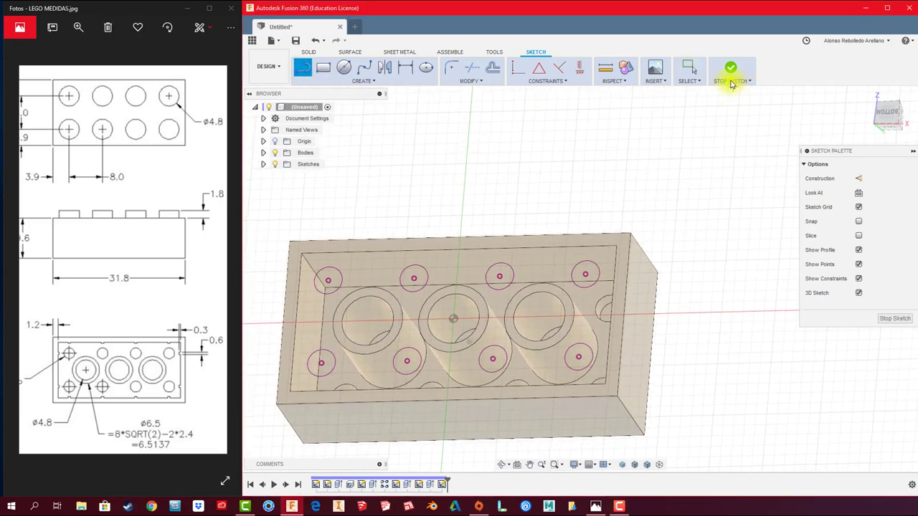
mouse_move(731, 79)
middle_mouse_down("shift")
mouse_move(610, 262)
mouse_move(776, 159)
middle_mouse_up("shift")
left_click(891, 122)
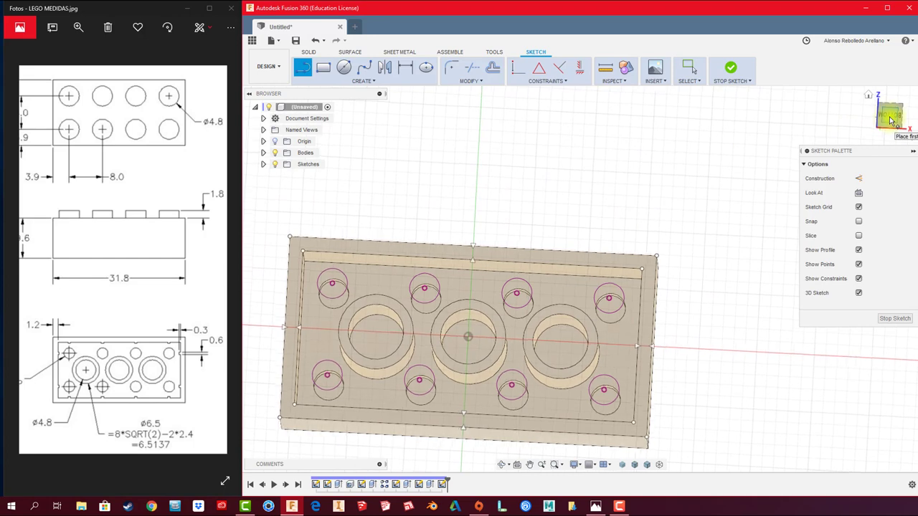
scroll(707, 263, "up", 3)
scroll(594, 322, "up", 2)
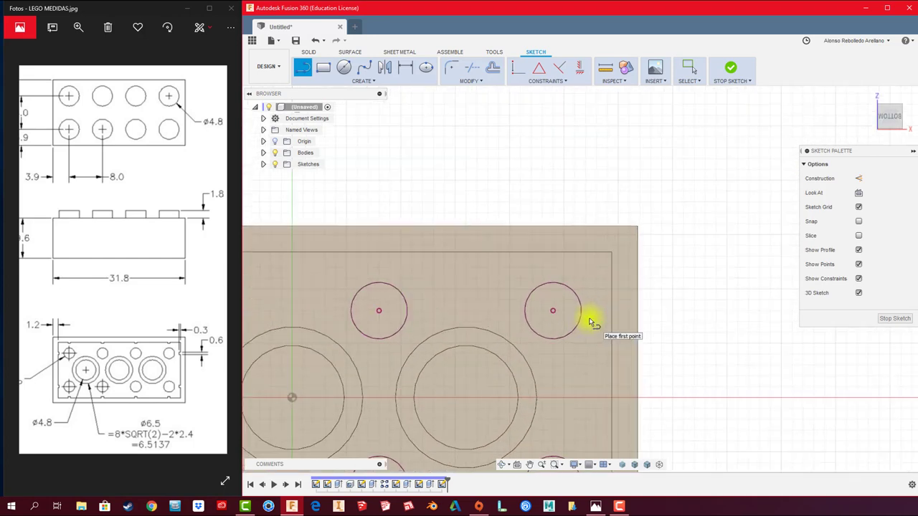
left_click(552, 311)
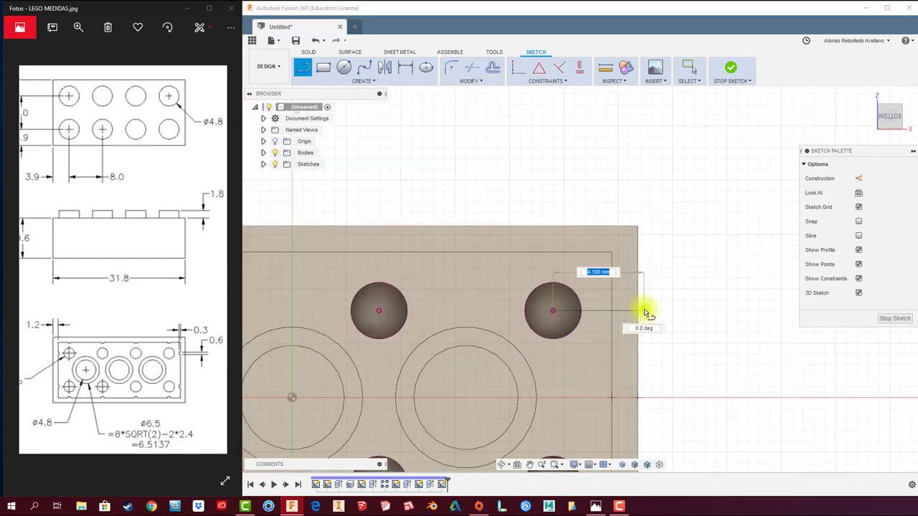
left_click(638, 311)
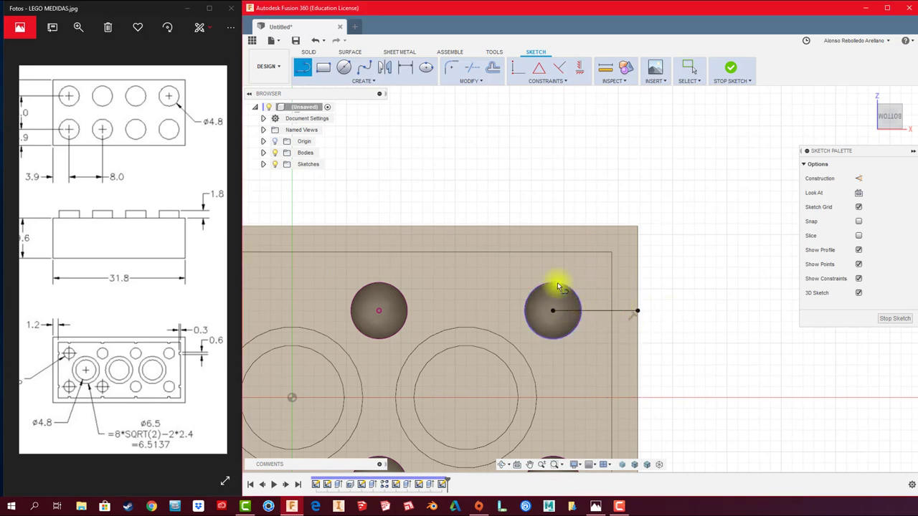
left_click(553, 310)
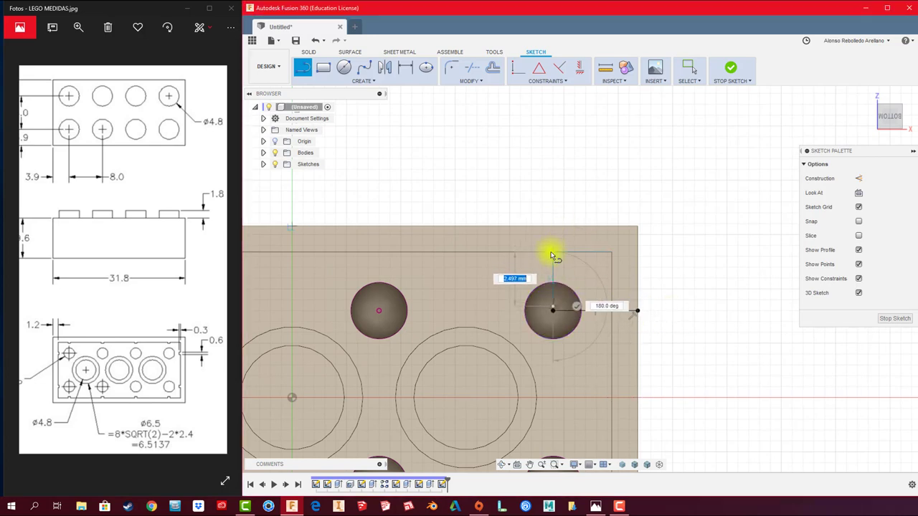
left_click(553, 252)
key("Escape")
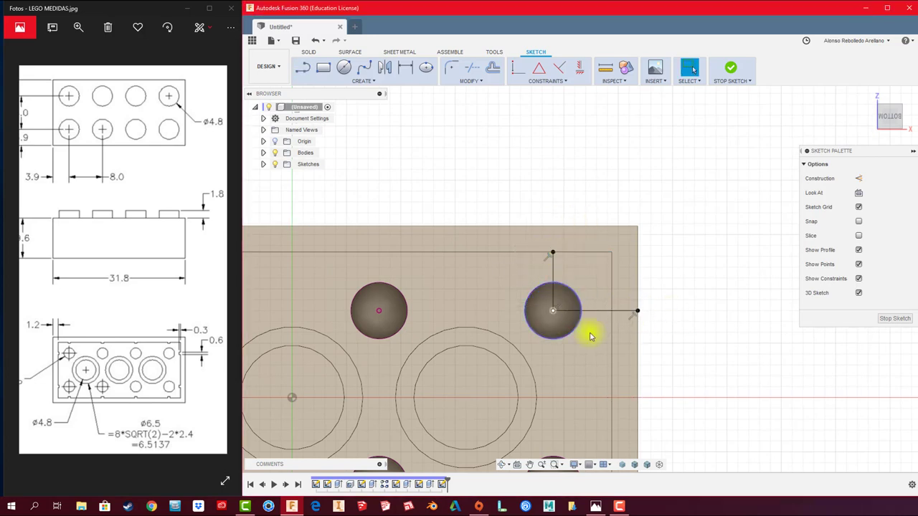
Step: Check the 0.3 and 0.6 dimensions on the reference drawing, then select the horizontal guide line
scroll(655, 296, "up", 2)
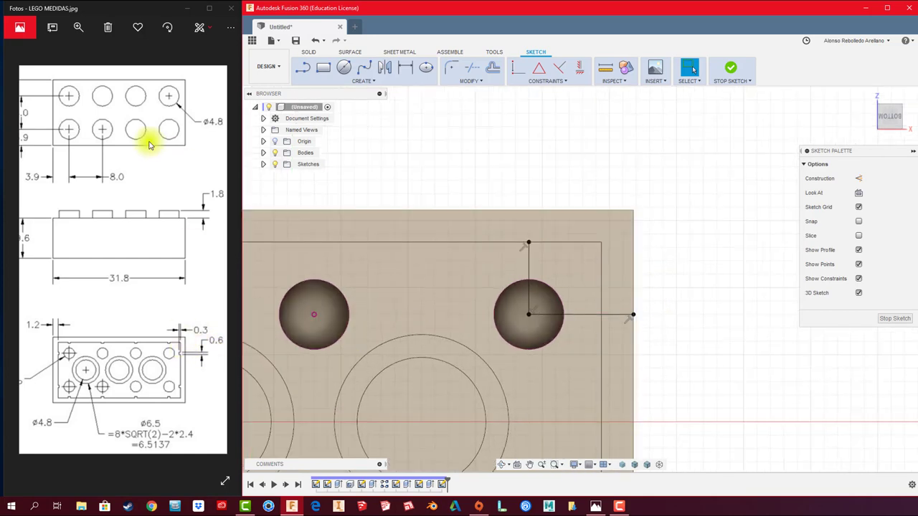
left_click(78, 27)
left_click_drag(70, 50, 79, 54)
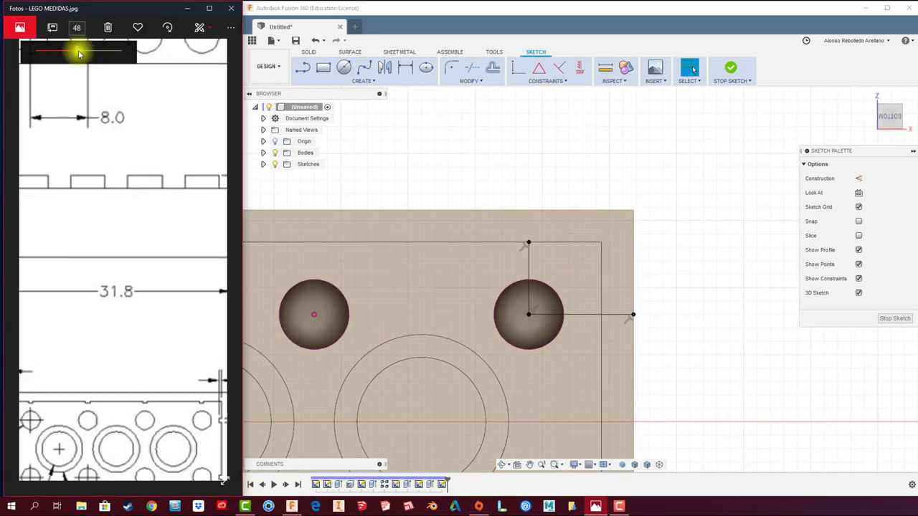
scroll(21, 221, "down", 2)
scroll(45, 201, "down", 2)
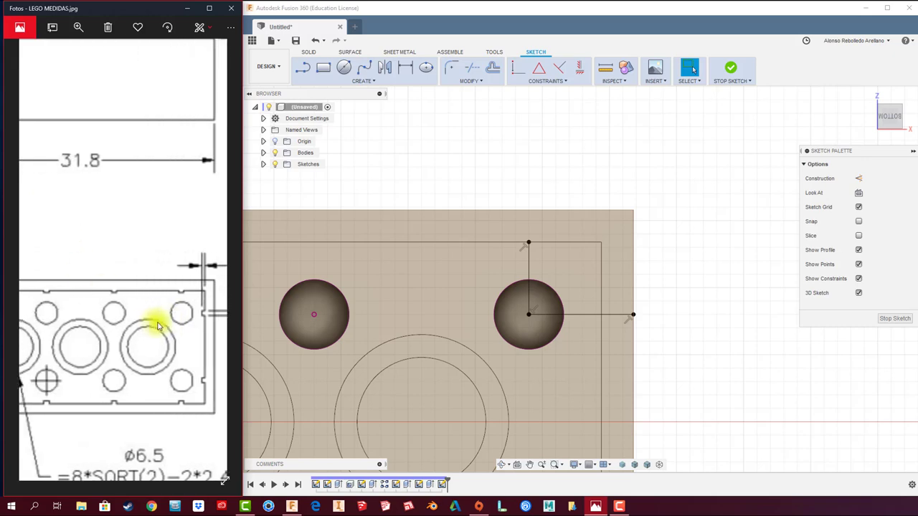
left_click_drag(159, 326, 67, 322)
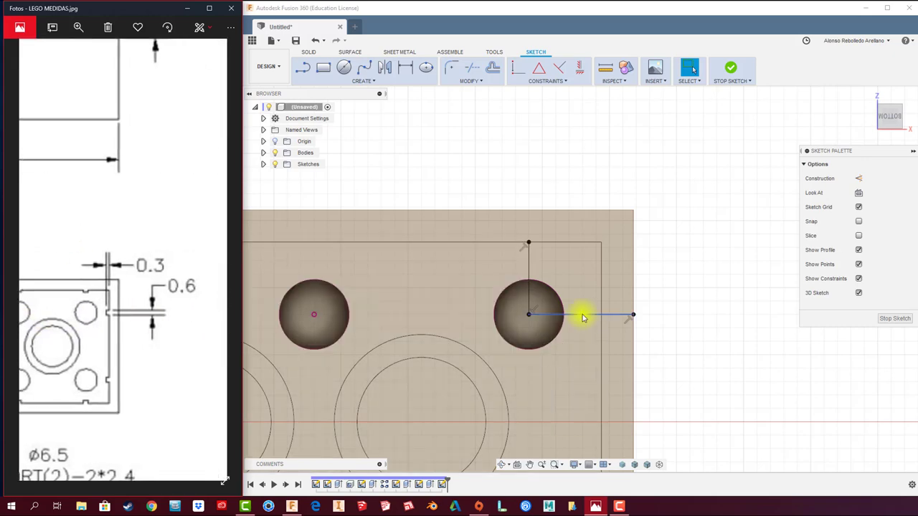
left_click(582, 315)
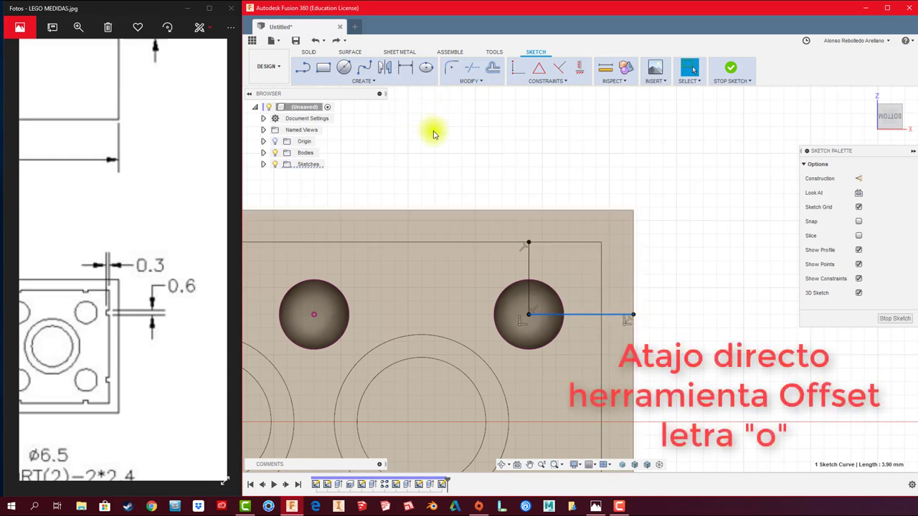
Step: Offset the horizontal line to both sides, making the original a construction centreline
key("o")
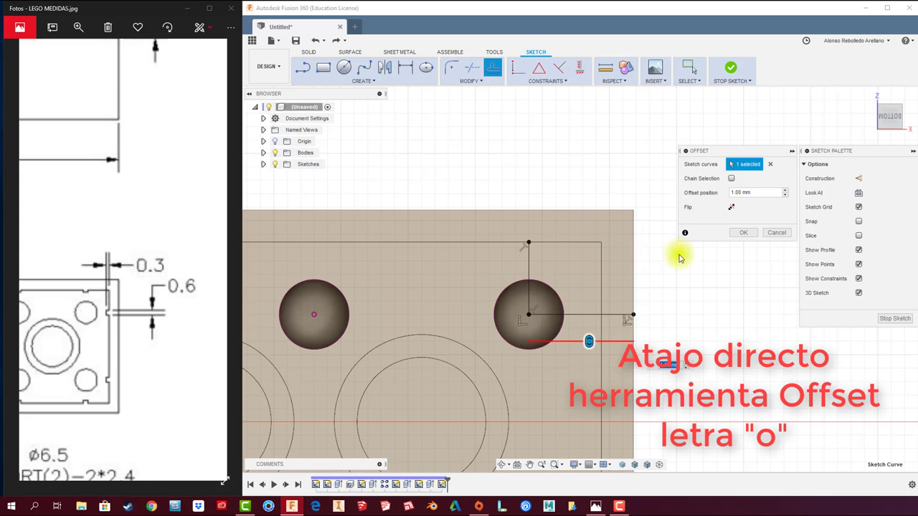
key("Return")
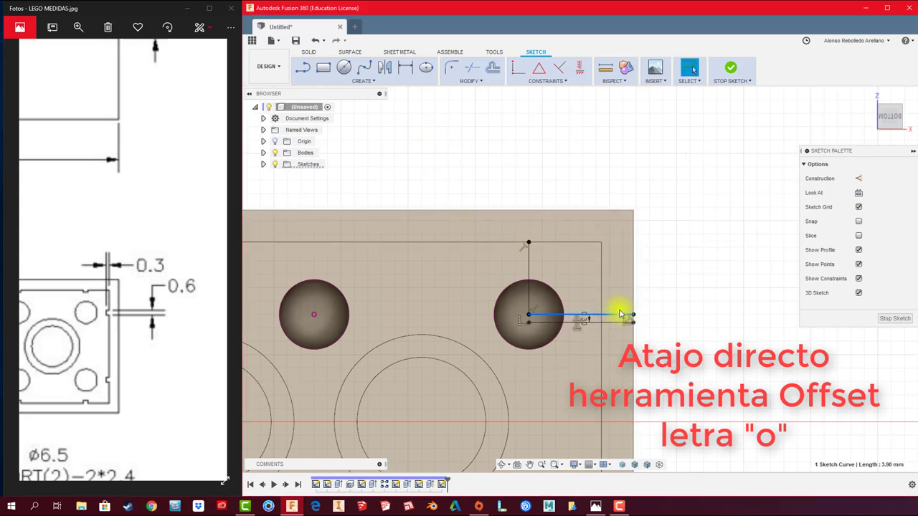
left_click(857, 178)
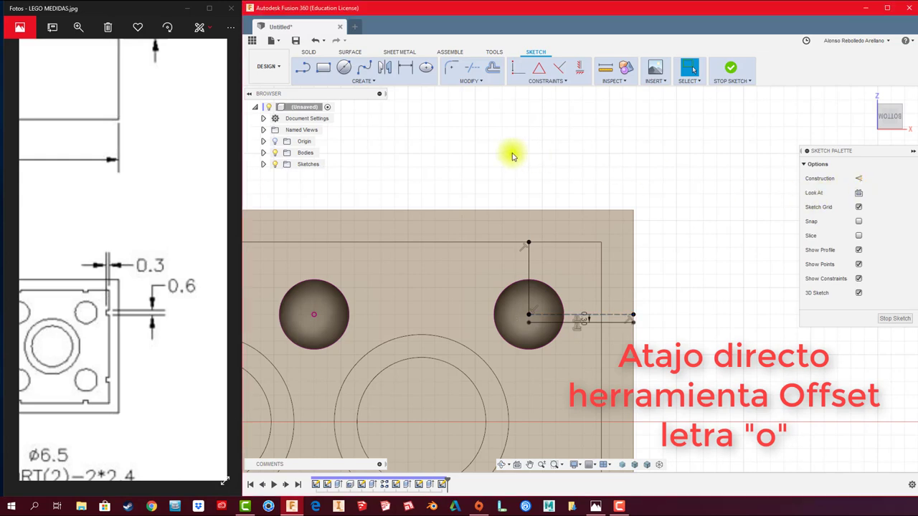
key("o")
left_click(618, 317)
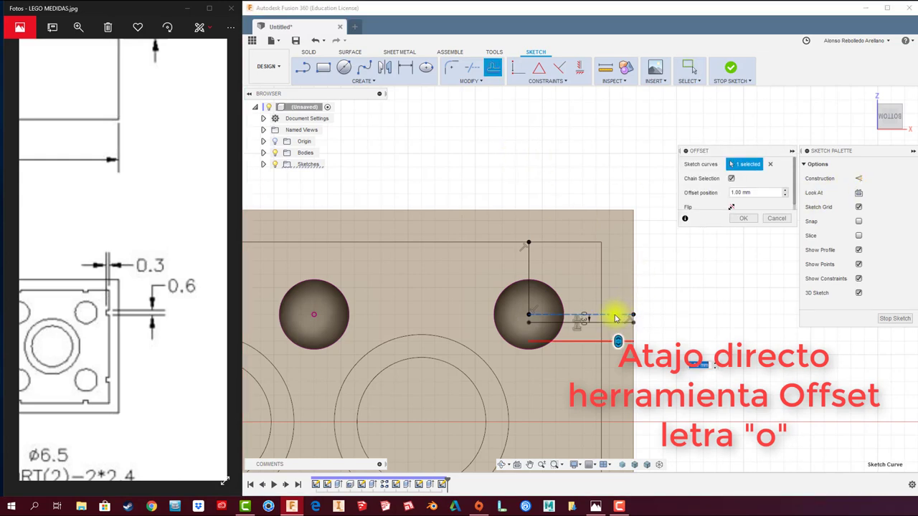
left_click(620, 304)
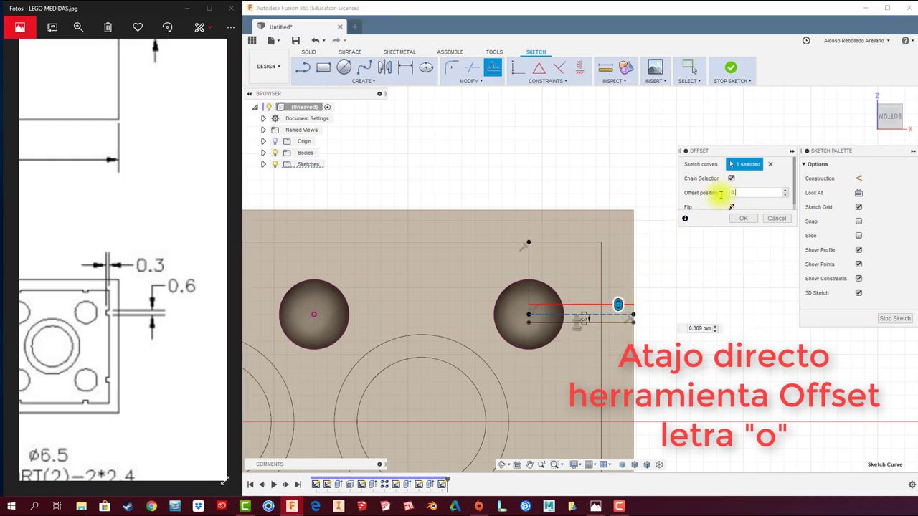
left_click(758, 192)
type(".3")
left_click(738, 219)
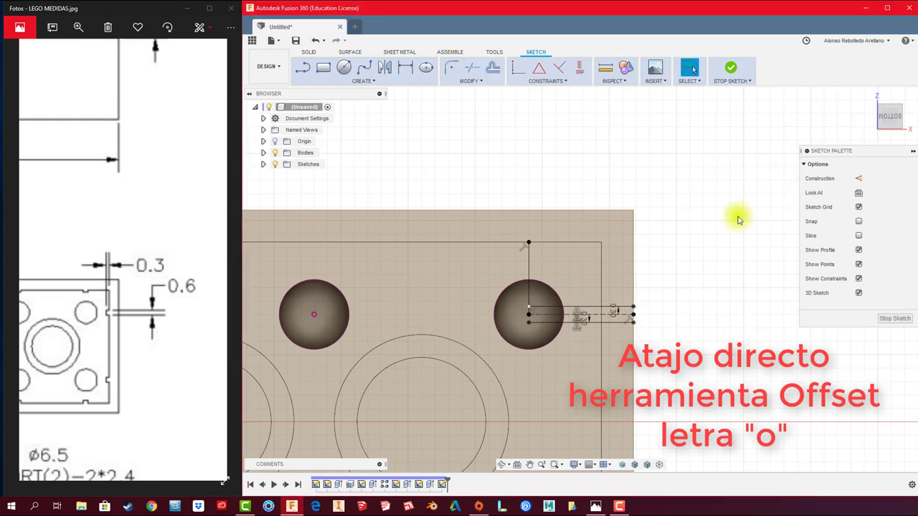
Step: Pull the rib outline's right end back to the inner wall
scroll(688, 263, "up", 1)
scroll(699, 266, "up", 1)
middle_click_drag(699, 266, 741, 239)
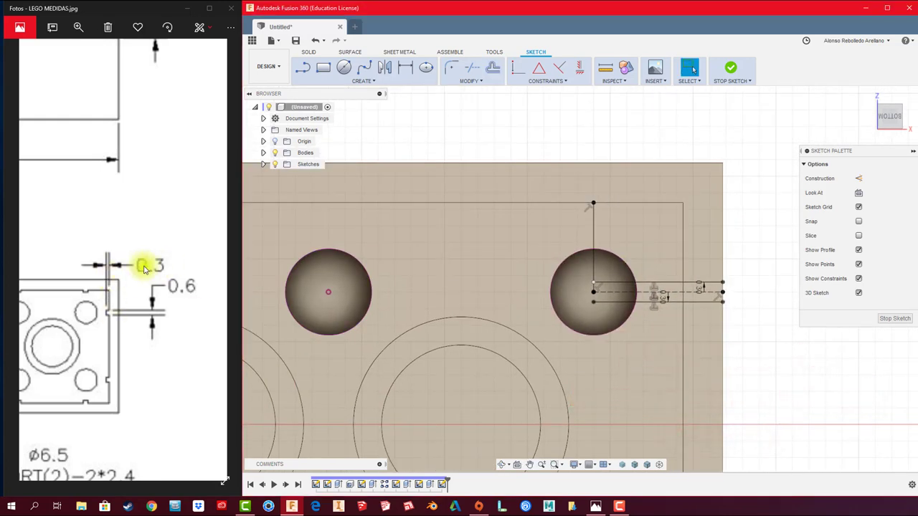
left_click(682, 272)
left_click(502, 140)
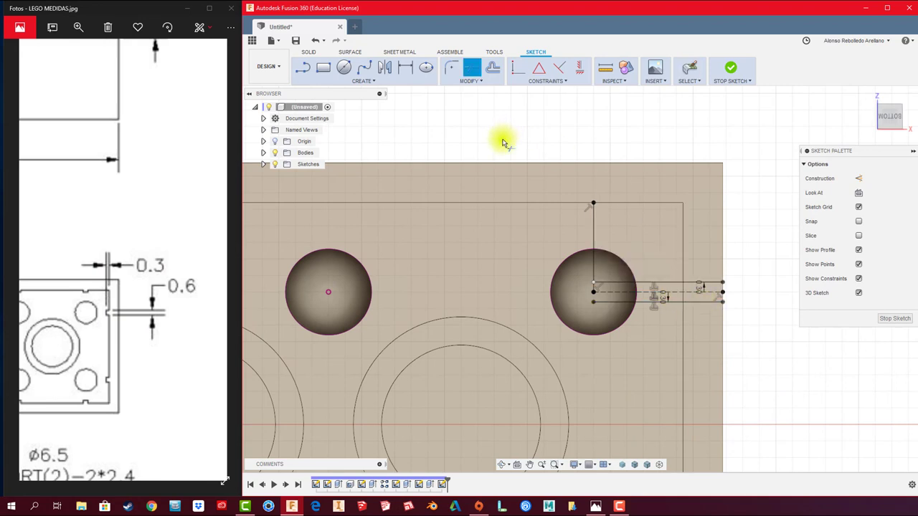
left_click_drag(700, 299, 694, 290)
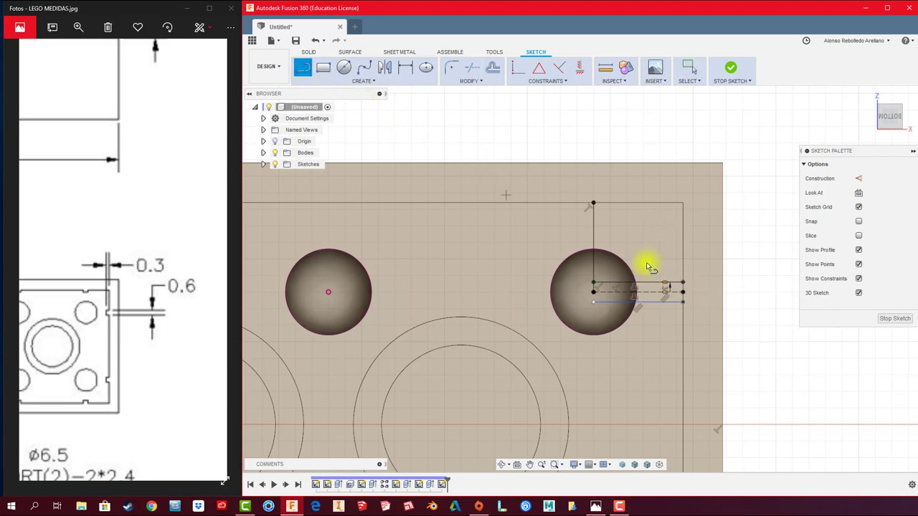
Step: Draw a 0.30 mm line at the rib's corner and a vertical line down to the lower rib edge
scroll(688, 285, "up", 2)
left_click(672, 280)
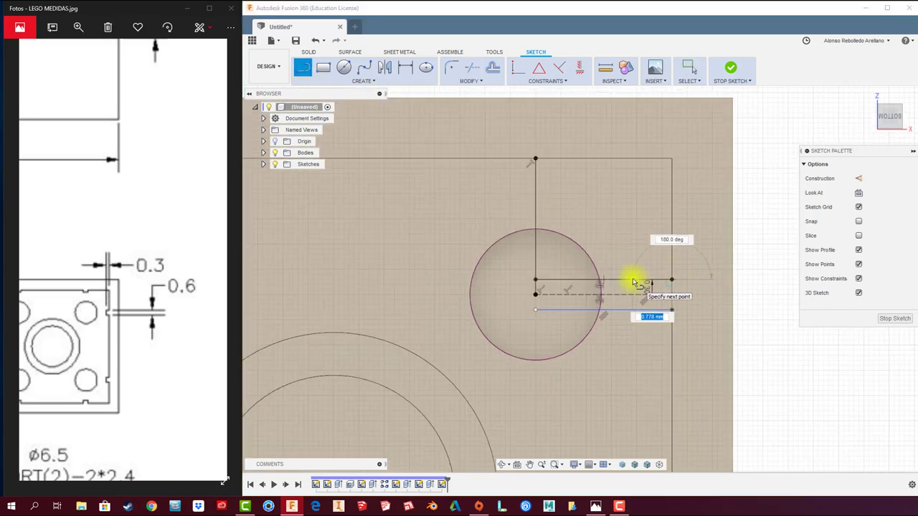
key("Return")
key("Escape")
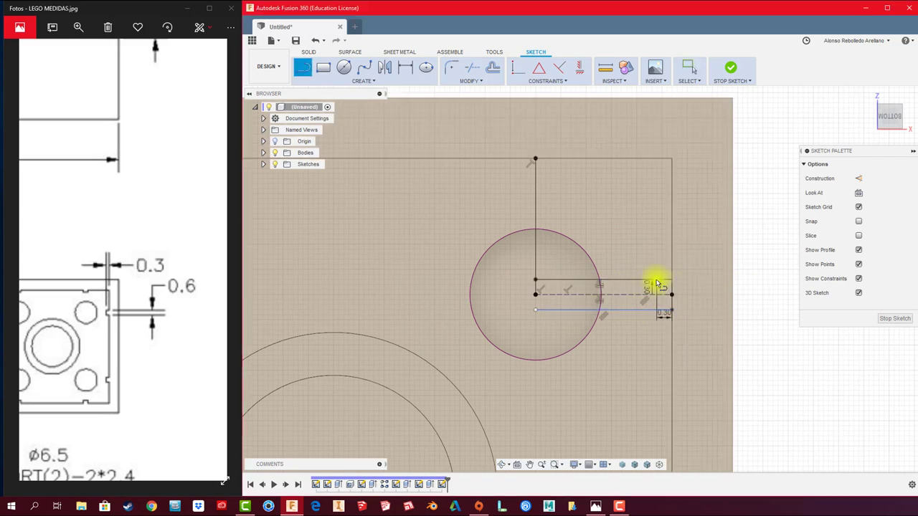
left_click(657, 282)
scroll(657, 314, "up", 2)
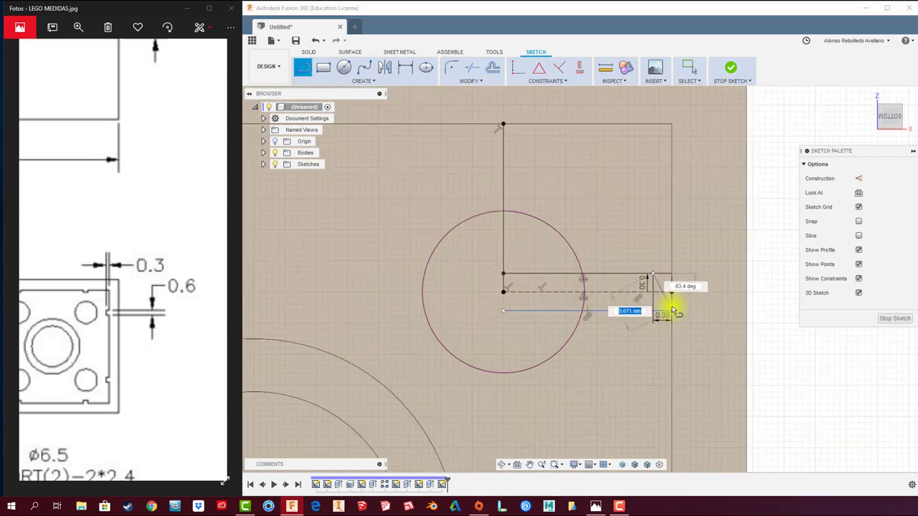
scroll(654, 314, "up", 4)
scroll(640, 317, "up", 3)
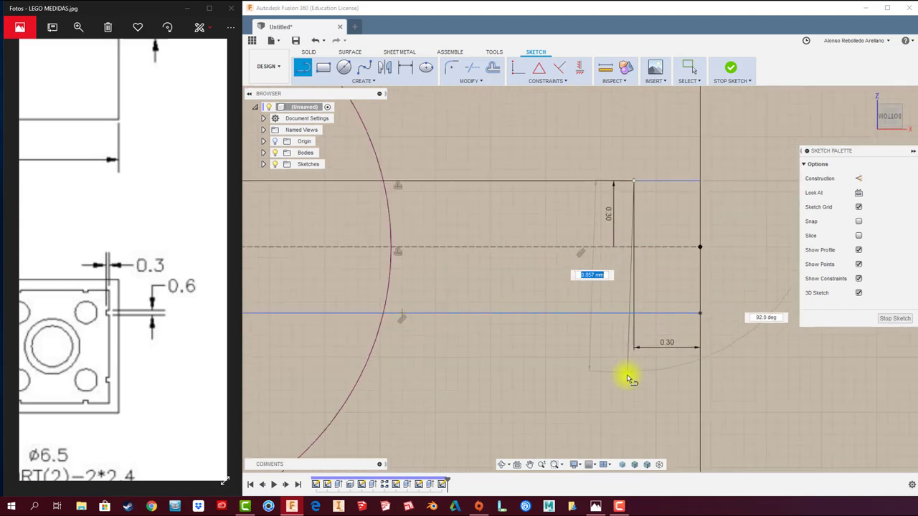
left_click(635, 385)
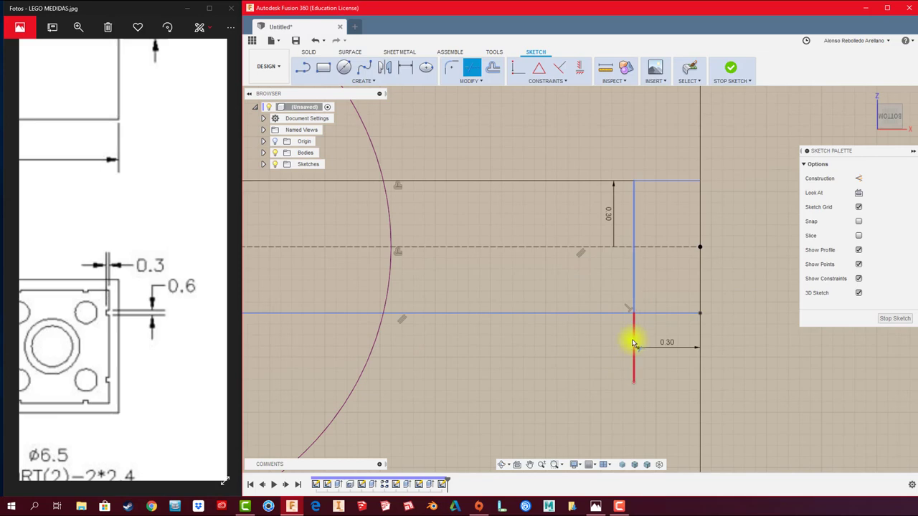
Step: Trim the extra horizontal segment and the segments inside the circle, leaving a 0.30 mm-wide rectangle
left_click(616, 314)
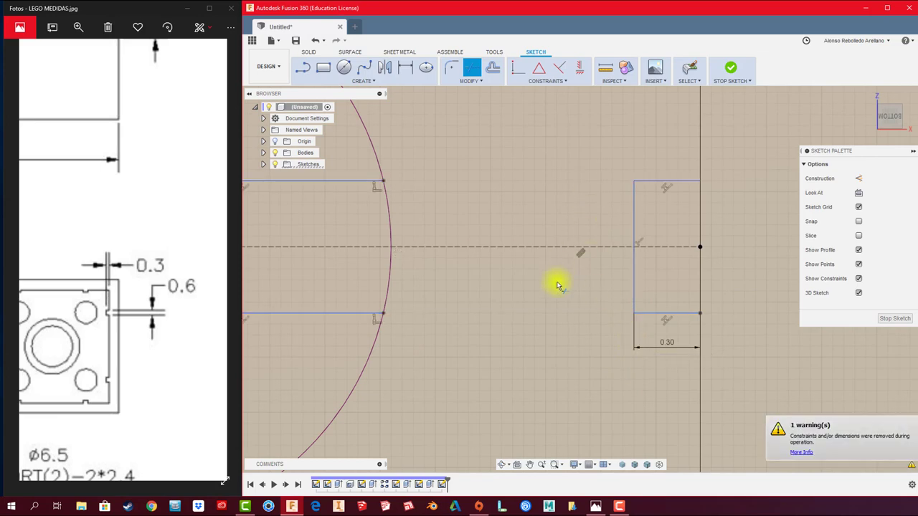
scroll(516, 287, "down", 2)
scroll(430, 258, "down", 1)
left_click(402, 235)
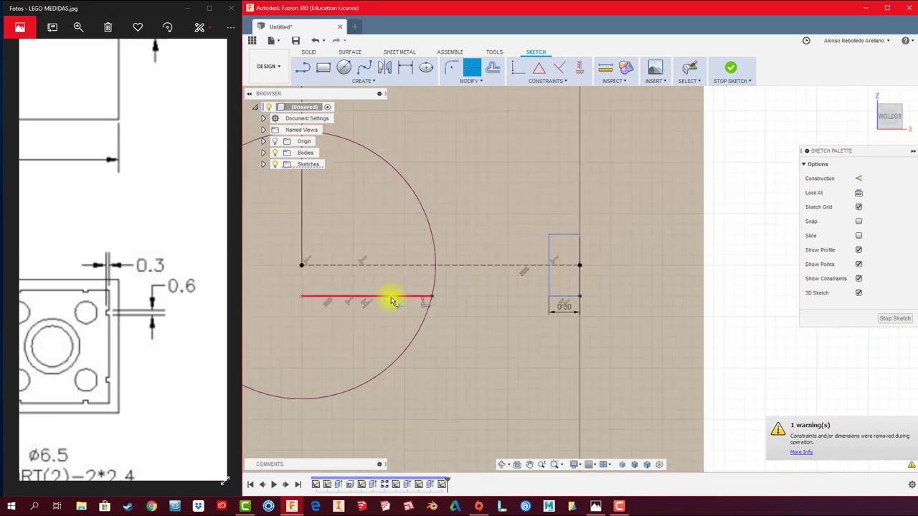
left_click(389, 296)
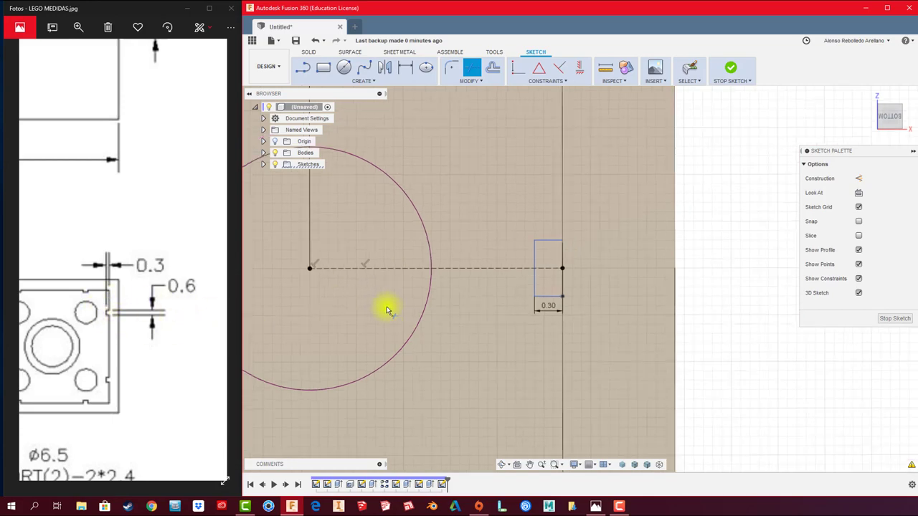
middle_click_drag(390, 301, 402, 302, "shift")
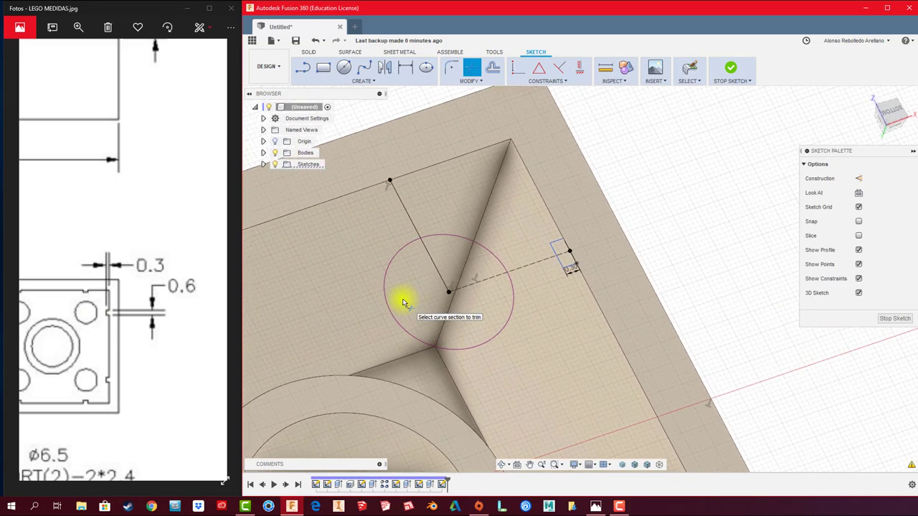
Step: Extrude the small rectangle To Object down to the bottom face, joining it as a thin rib
key("e")
left_click(563, 260)
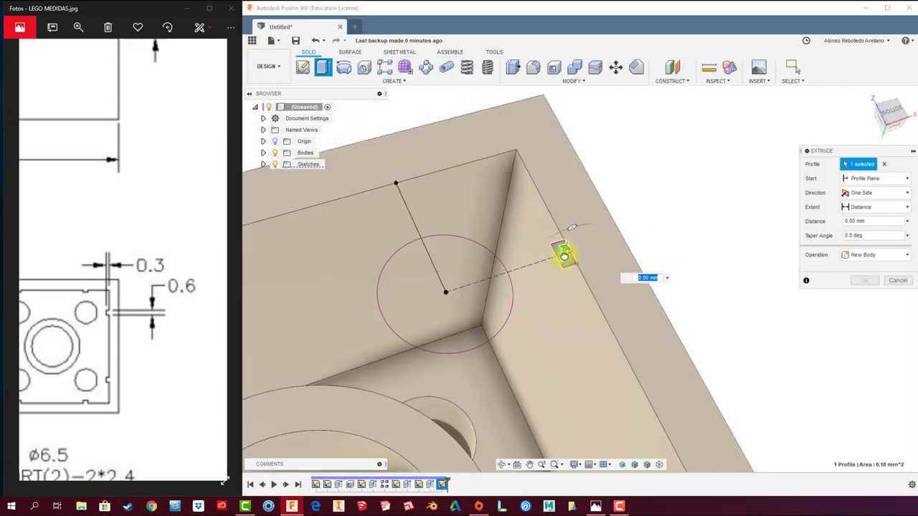
left_click_drag(563, 256, 543, 359)
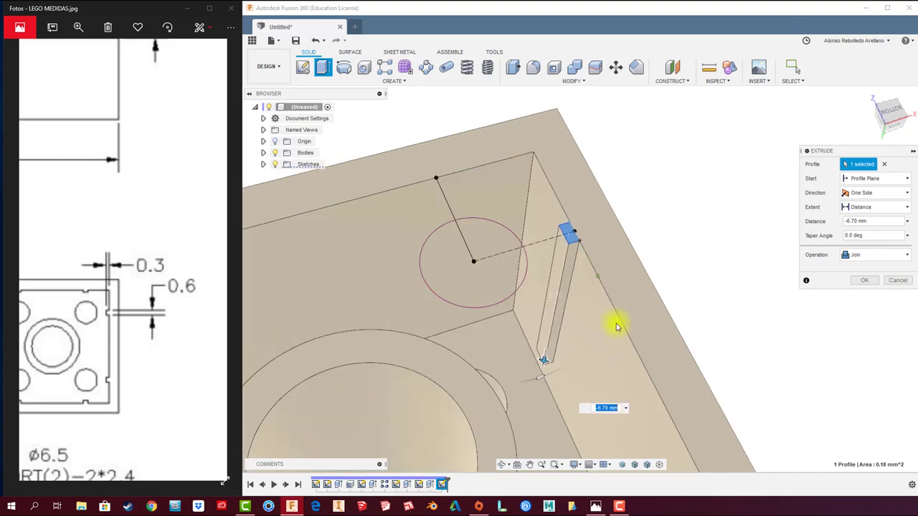
mouse_move(617, 326)
middle_mouse_down("shift")
mouse_move(744, 311)
mouse_move(784, 233)
mouse_move(895, 213)
middle_mouse_up("shift")
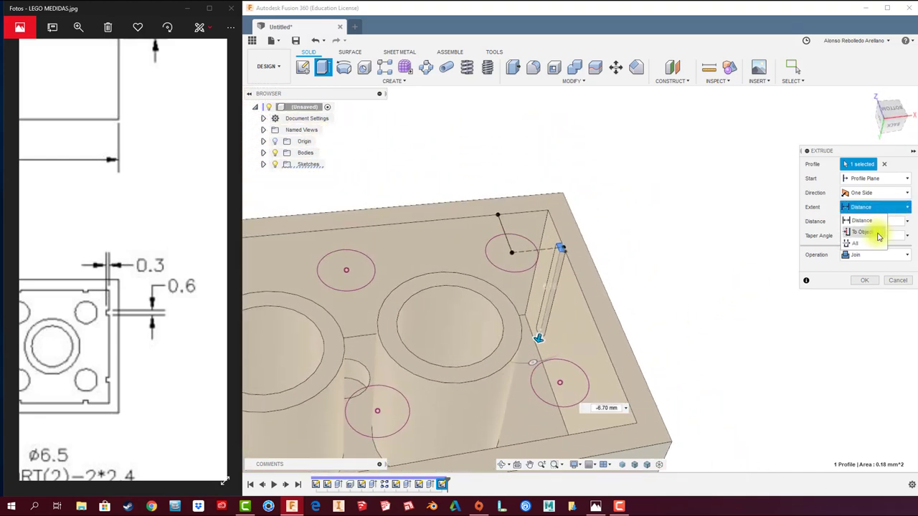
left_click(878, 233)
left_click(531, 363)
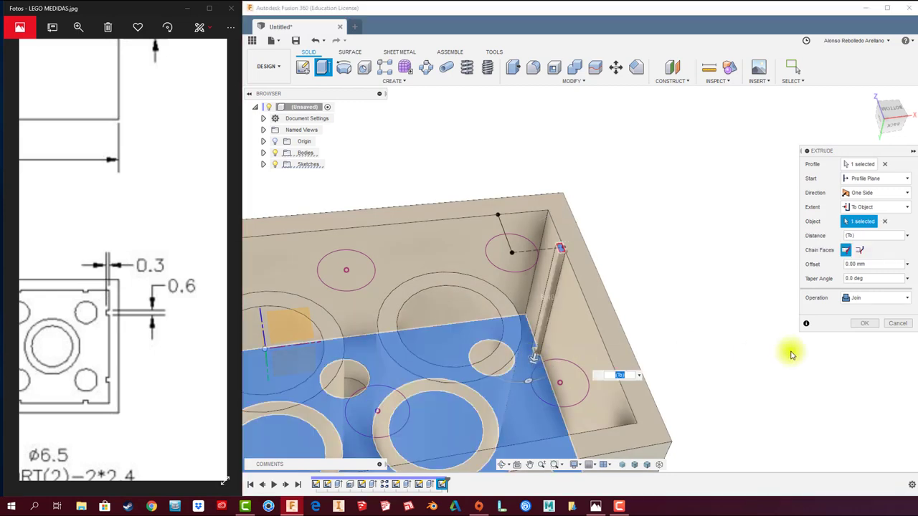
left_click(863, 324)
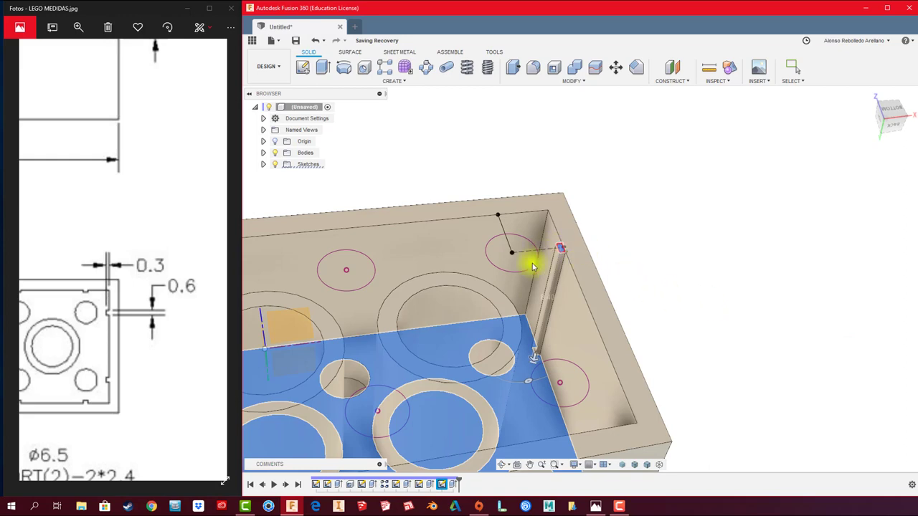
scroll(686, 241, "down", 2)
scroll(685, 245, "down", 2)
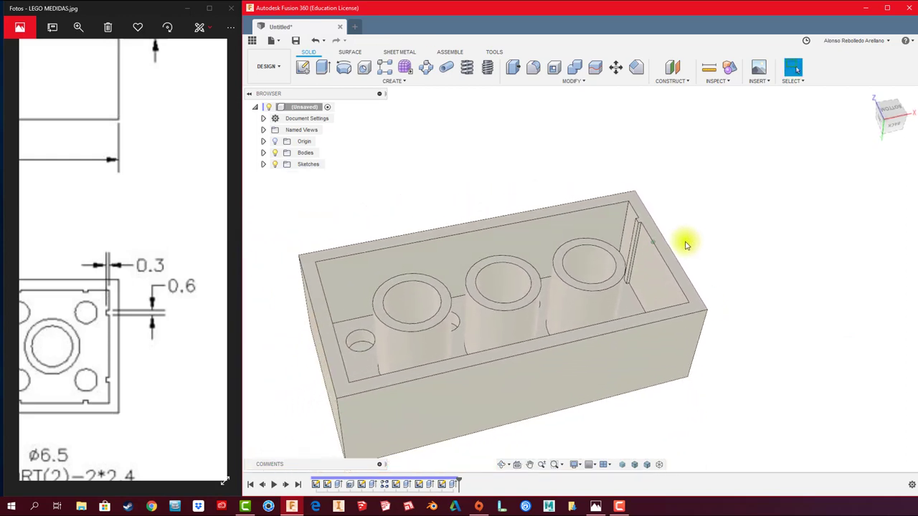
mouse_move(686, 244)
middle_mouse_down("shift")
mouse_move(732, 248)
mouse_move(727, 266)
middle_mouse_up("shift")
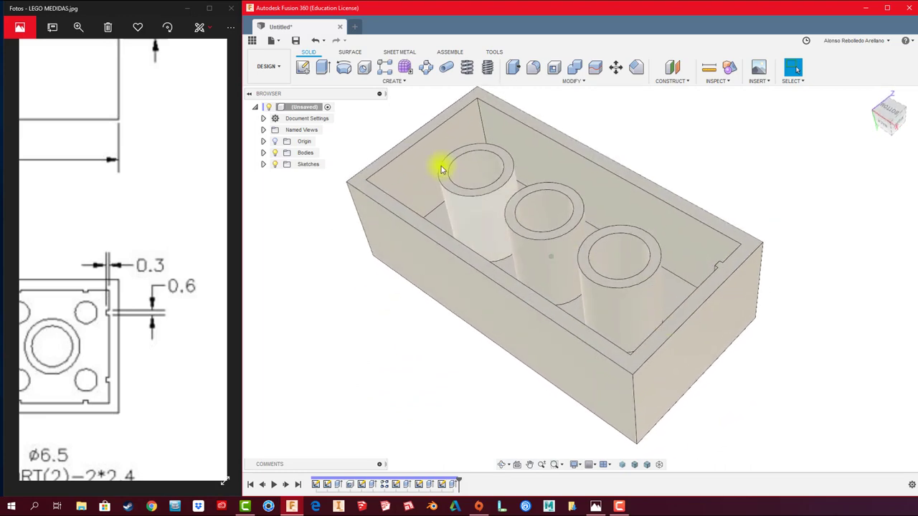
mouse_move(436, 172)
middle_mouse_down("shift")
mouse_move(648, 246)
mouse_move(702, 207)
mouse_move(781, 213)
middle_mouse_up("shift")
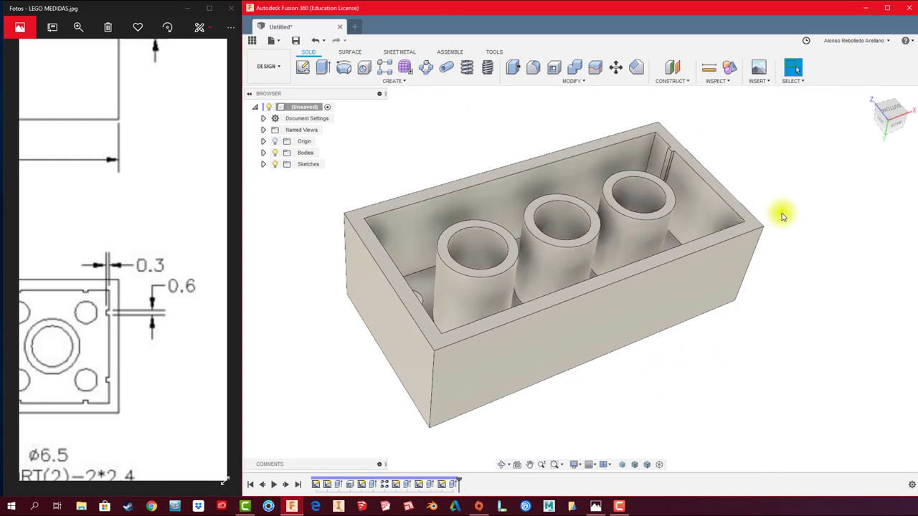
Step: Create a midplane between the brick's two long side faces, 15.80 mm apart
left_click(682, 81)
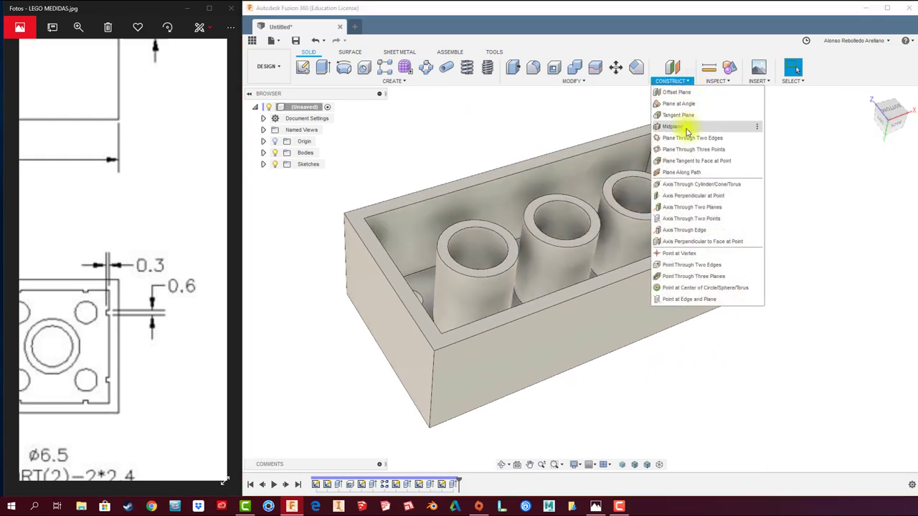
left_click(673, 129)
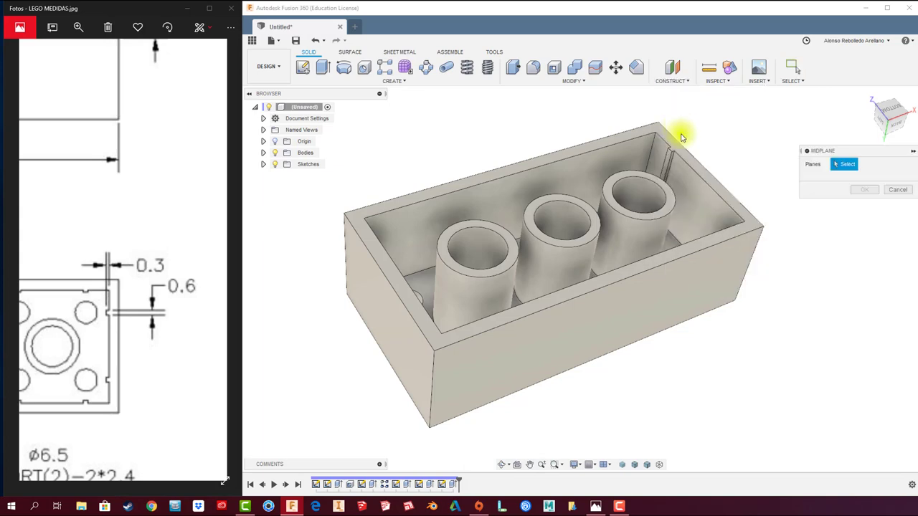
left_click(638, 306)
mouse_move(651, 313)
middle_mouse_down("shift")
mouse_move(502, 260)
mouse_move(640, 229)
mouse_move(684, 172)
mouse_move(668, 156)
mouse_move(688, 164)
middle_mouse_up("shift")
left_click(502, 260)
left_click(860, 191)
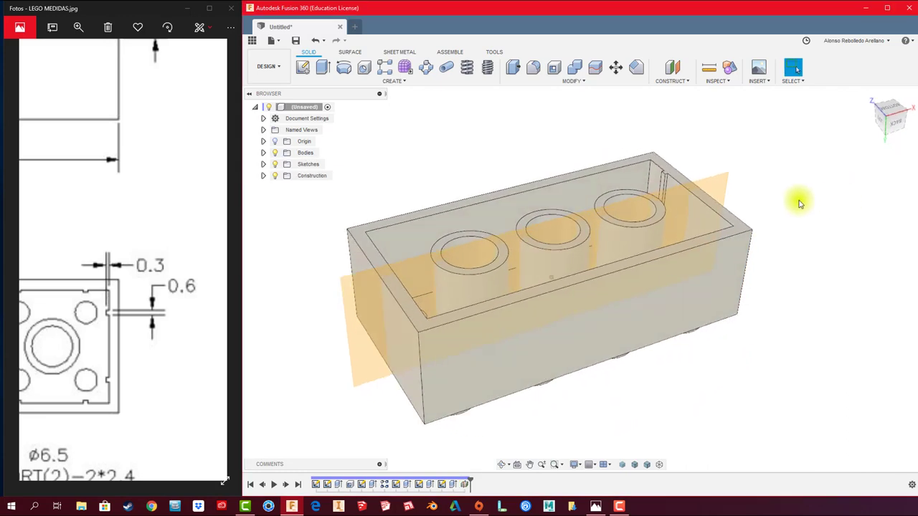
scroll(799, 198, "up", 2)
scroll(799, 198, "up", 2)
scroll(800, 200, "up", 2)
scroll(803, 205, "up", 2)
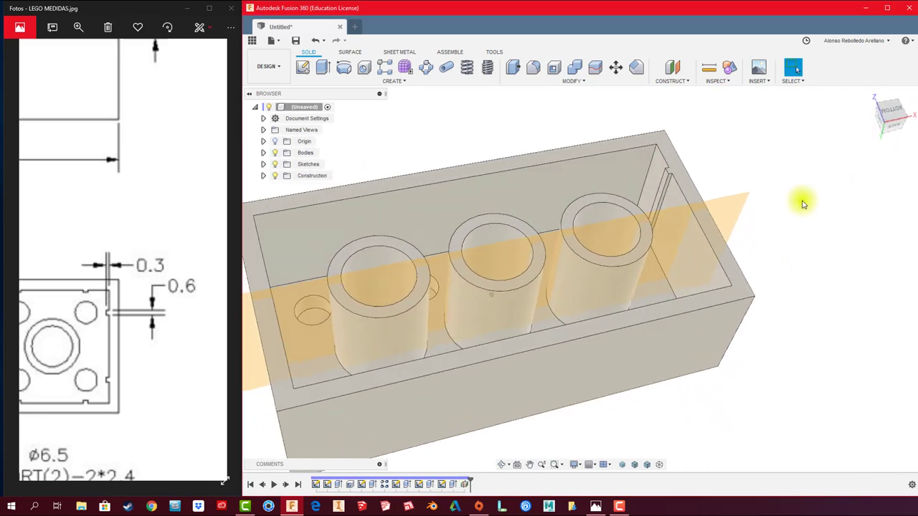
scroll(803, 205, "up", 1)
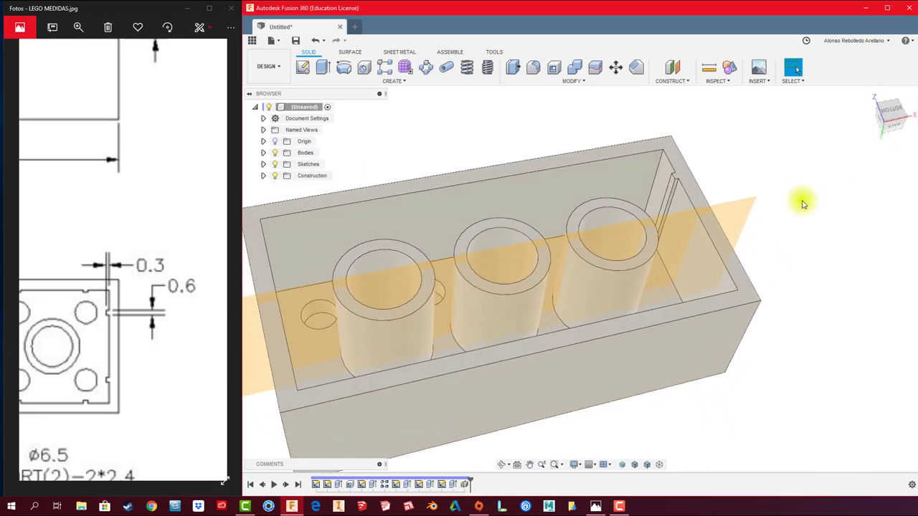
Step: Start a Mirror and set its pattern type to Faces
middle_click_drag(802, 205, 515, 131, "shift")
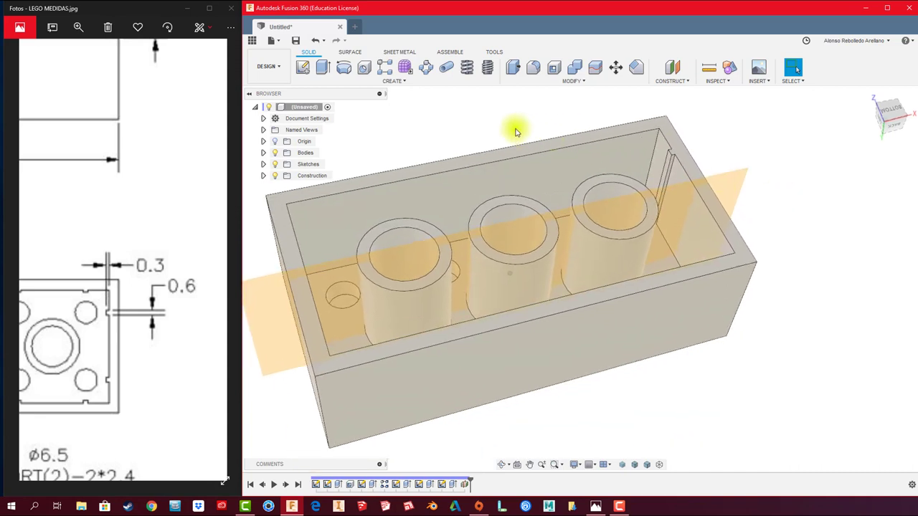
middle_click_drag(469, 110, 472, 103, "shift")
left_click(541, 87)
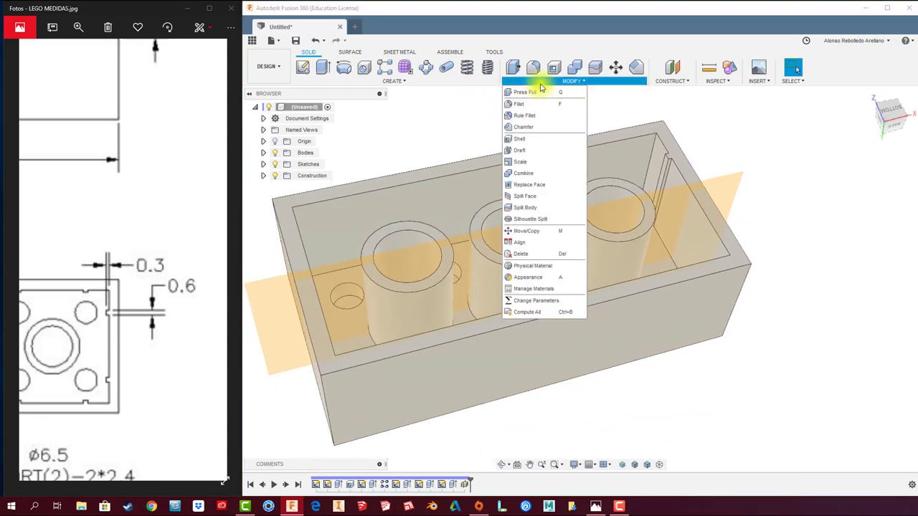
left_click(433, 85)
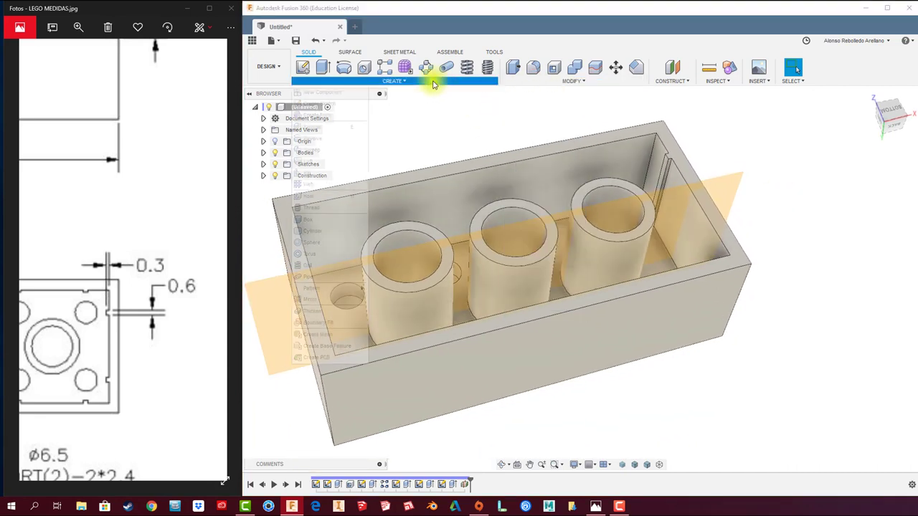
left_click(317, 299)
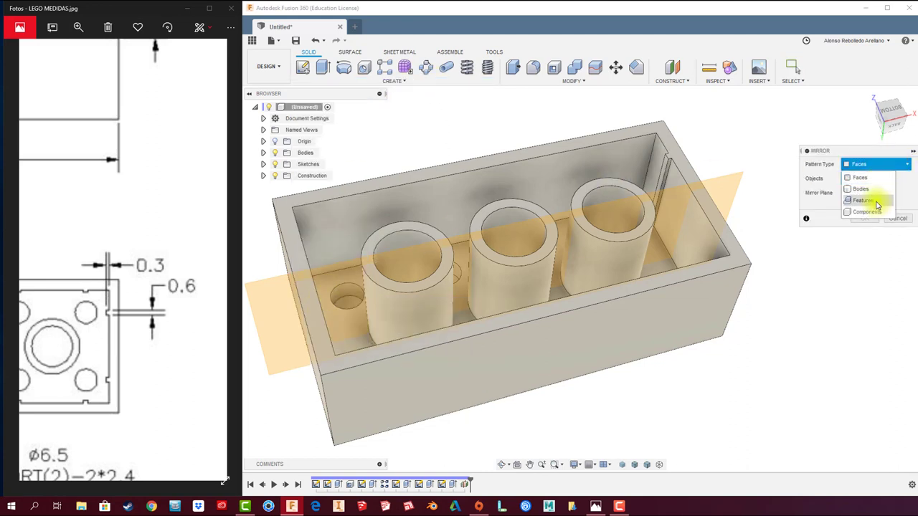
left_click(453, 487)
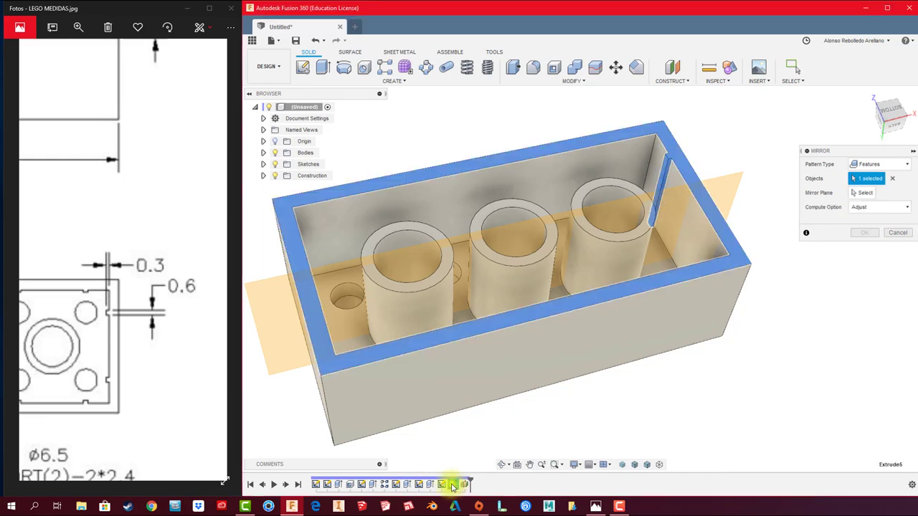
left_click(431, 486)
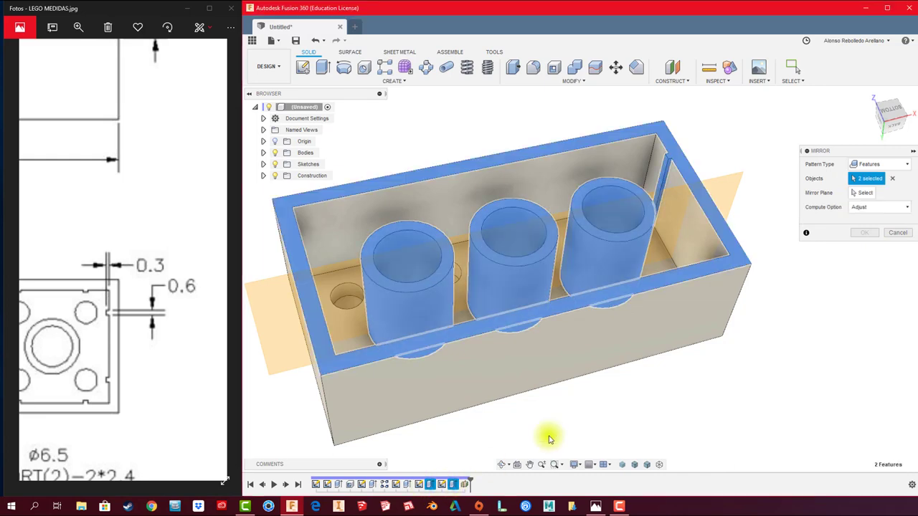
left_click(888, 166)
left_click(879, 179)
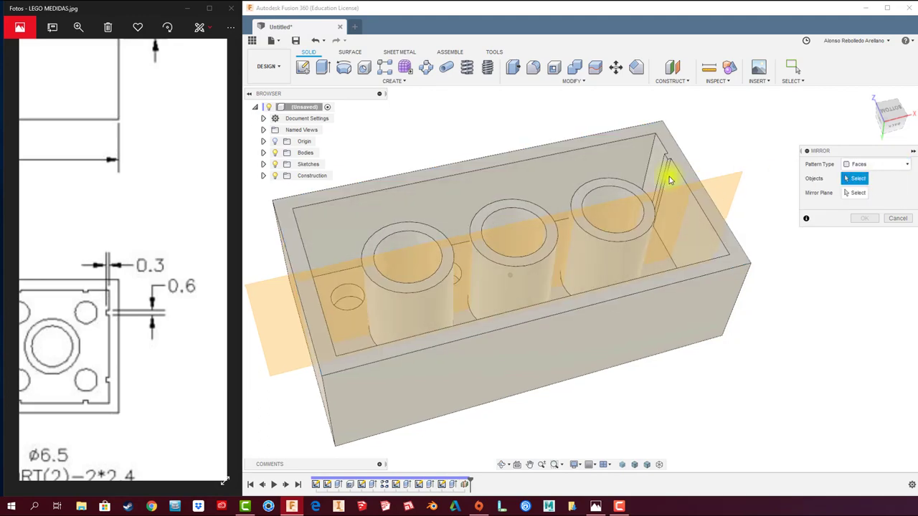
Step: Mirror the rib's three faces across the lengthwise midplane
scroll(670, 172, "up", 3)
scroll(688, 165, "up", 2)
left_click(702, 158)
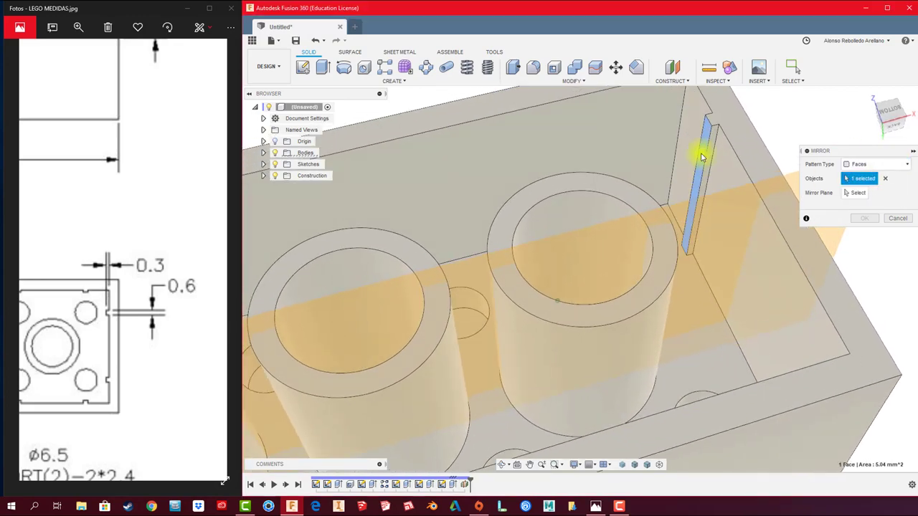
left_click(712, 153)
mouse_move(707, 165)
middle_mouse_down("shift")
mouse_move(566, 123)
mouse_move(641, 135)
mouse_move(619, 158)
mouse_move(681, 189)
mouse_move(762, 196)
mouse_move(766, 215)
middle_mouse_up("shift")
left_click(615, 159)
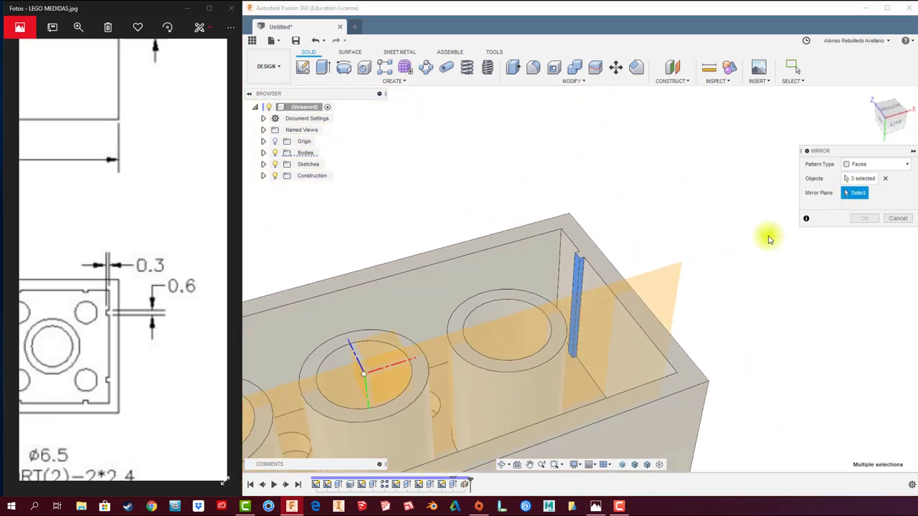
left_click(681, 275)
middle_click_drag(721, 263, 869, 214, "shift")
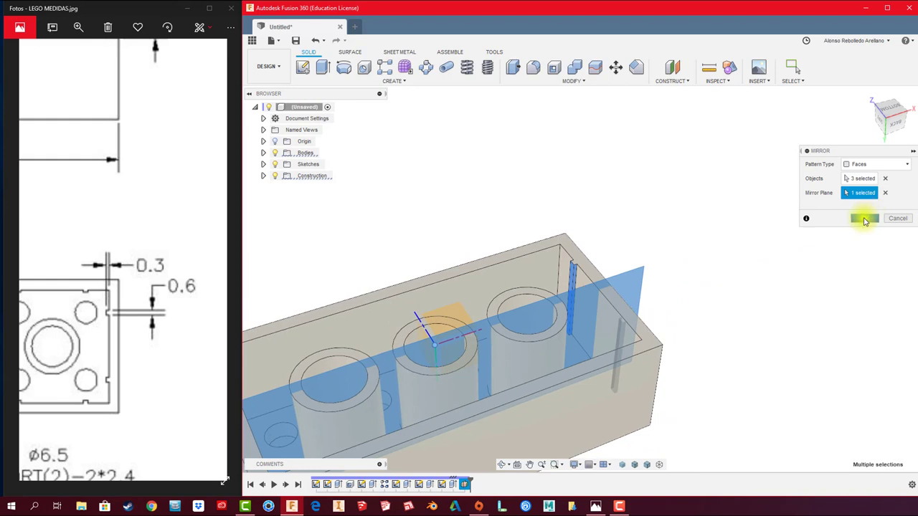
left_click(865, 220)
mouse_move(784, 234)
middle_mouse_down("shift")
mouse_move(648, 266)
mouse_move(744, 262)
mouse_move(366, 311)
middle_mouse_up("shift")
Step: Create a crosswise midplane between the brick's two end faces
middle_click_drag(418, 184, 430, 177, "shift")
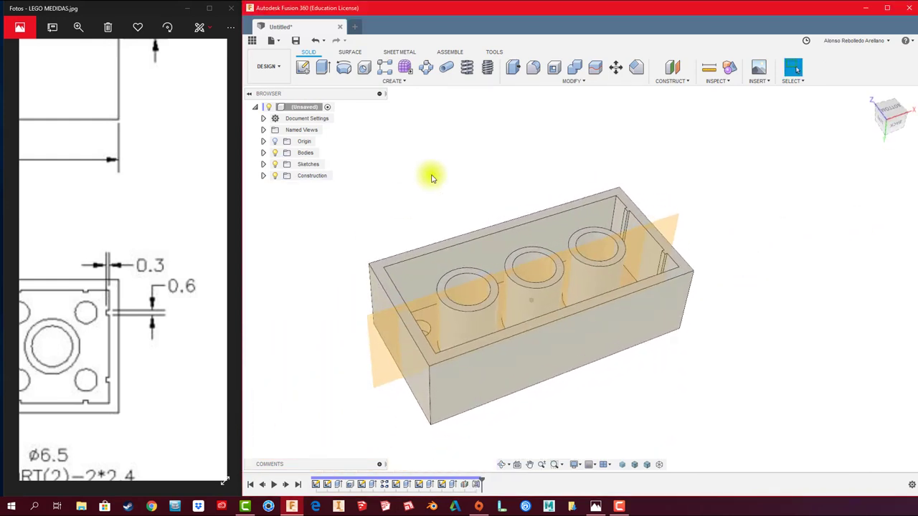
left_click(677, 81)
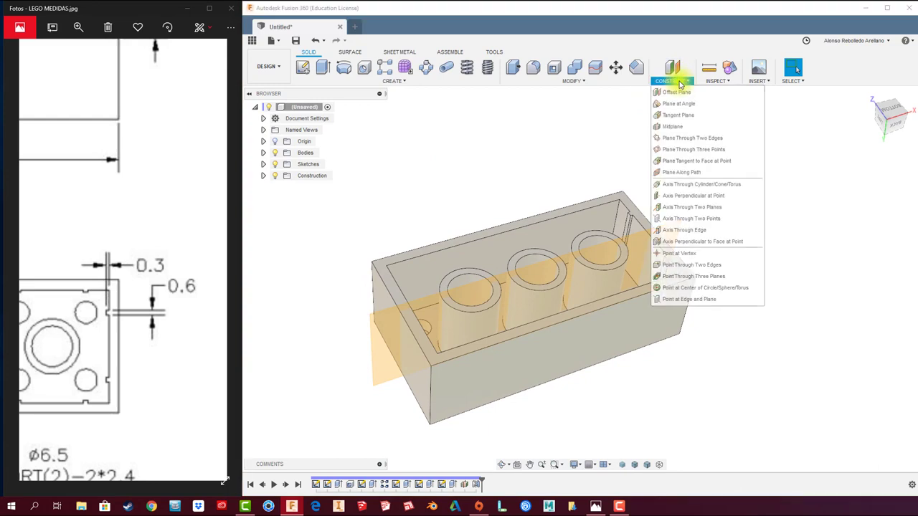
left_click(670, 128)
left_click(420, 365)
mouse_move(420, 367)
middle_mouse_down("shift")
mouse_move(687, 351)
mouse_move(496, 214)
middle_mouse_up("shift")
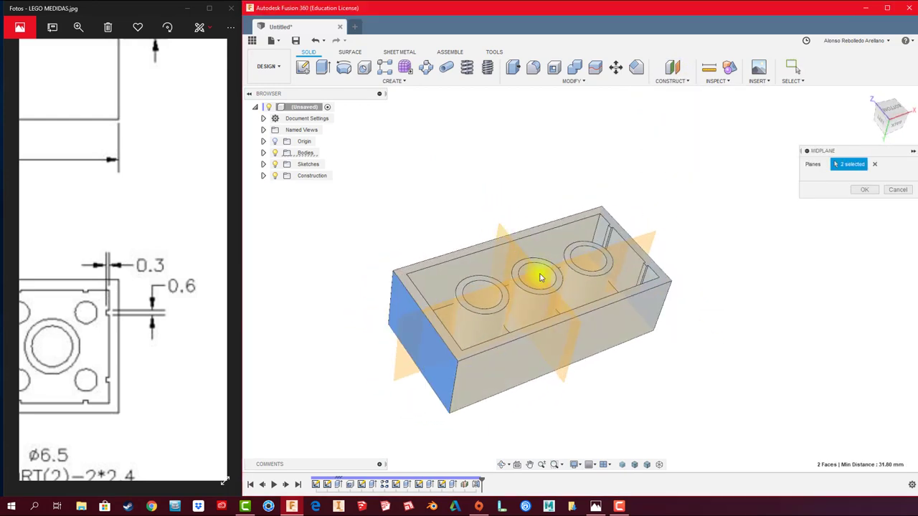
left_click(863, 191)
mouse_move(777, 194)
middle_mouse_down("shift")
mouse_move(638, 158)
mouse_move(587, 122)
mouse_move(408, 97)
middle_mouse_up("shift")
Step: Mirror the six faces of both end-wall ribs across the crosswise midplane as Faces
left_click(402, 82)
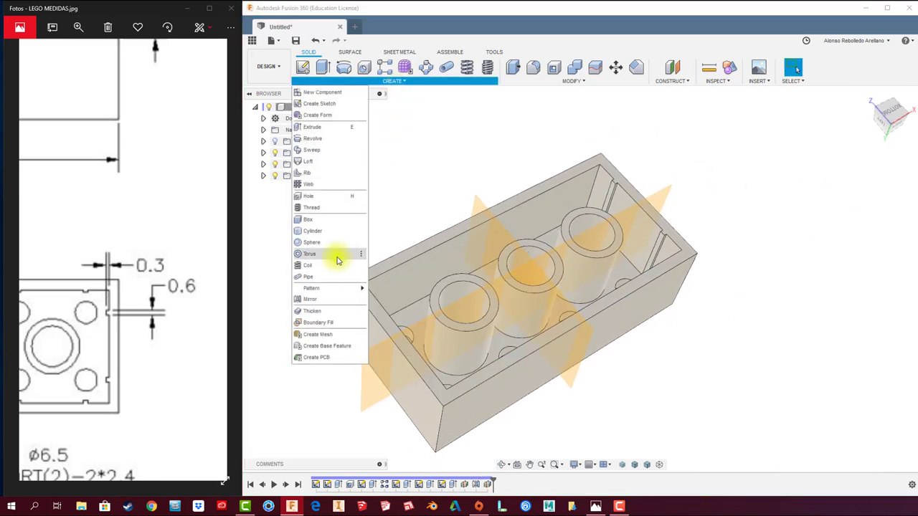
left_click(341, 300)
scroll(652, 205, "up", 5)
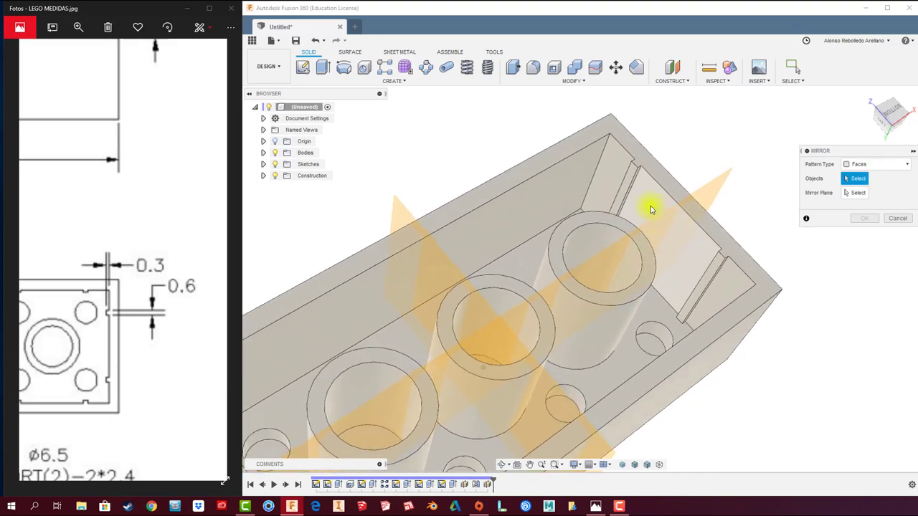
scroll(610, 172, "up", 4)
left_click(619, 183)
mouse_move(620, 184)
middle_mouse_down("shift")
mouse_move(631, 180)
mouse_move(527, 141)
mouse_move(614, 262)
mouse_move(707, 283)
mouse_move(673, 256)
mouse_move(712, 246)
mouse_move(799, 194)
mouse_move(494, 253)
mouse_move(511, 238)
mouse_move(412, 271)
mouse_move(850, 220)
middle_mouse_up("shift")
left_click(527, 141)
left_click(707, 283)
left_click(674, 255)
left_click(745, 223)
left_click(854, 192)
left_click(510, 230)
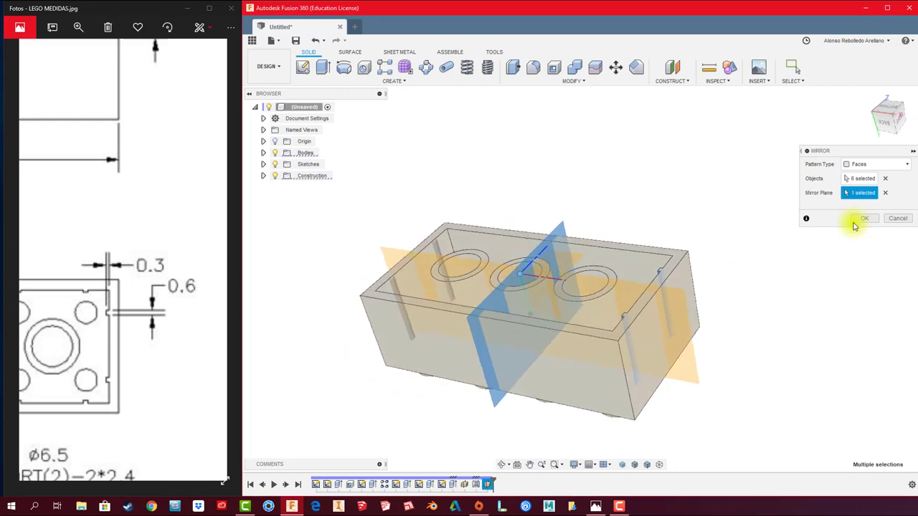
left_click(866, 219)
mouse_move(782, 231)
middle_mouse_down("shift")
mouse_move(648, 236)
mouse_move(576, 255)
middle_mouse_up("shift")
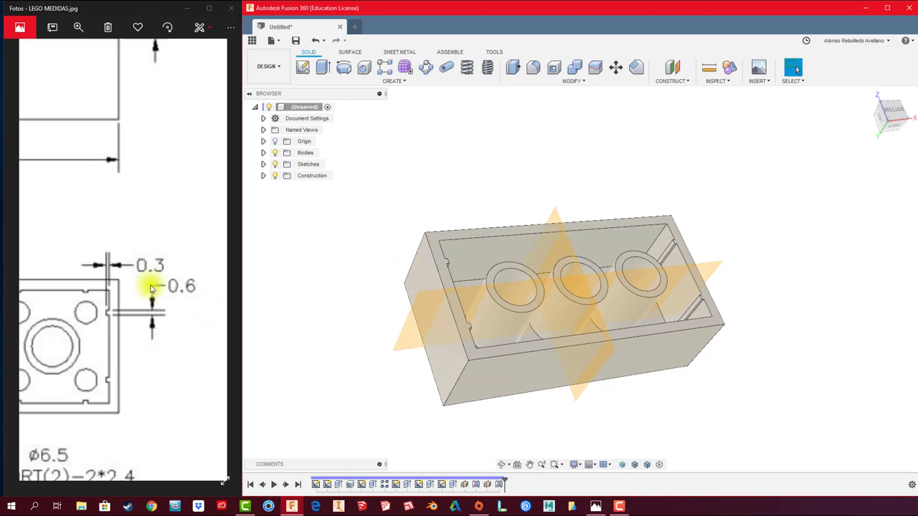
Step: Close the LEGO MEDIDAS.jpg reference image and stretch the Fusion window to the screen's left edge
left_click_drag(150, 283, 194, 260)
mouse_move(530, 287)
middle_mouse_down("shift")
mouse_move(585, 304)
mouse_move(547, 309)
mouse_move(579, 300)
mouse_move(585, 246)
mouse_move(466, 308)
mouse_move(469, 338)
mouse_move(445, 330)
middle_mouse_up("shift")
mouse_move(136, 292)
left_mouse_down()
mouse_move(167, 276)
mouse_move(176, 287)
mouse_move(150, 280)
mouse_move(162, 284)
left_mouse_up()
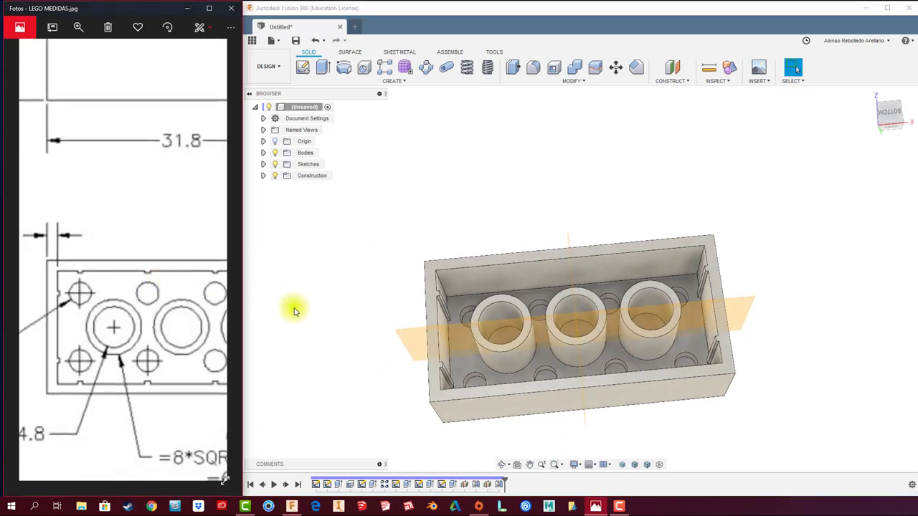
mouse_move(496, 293)
middle_mouse_down("shift")
mouse_move(607, 250)
mouse_move(557, 248)
mouse_move(535, 231)
mouse_move(715, 236)
mouse_move(815, 266)
mouse_move(502, 277)
mouse_move(553, 334)
mouse_move(761, 324)
middle_mouse_up("shift")
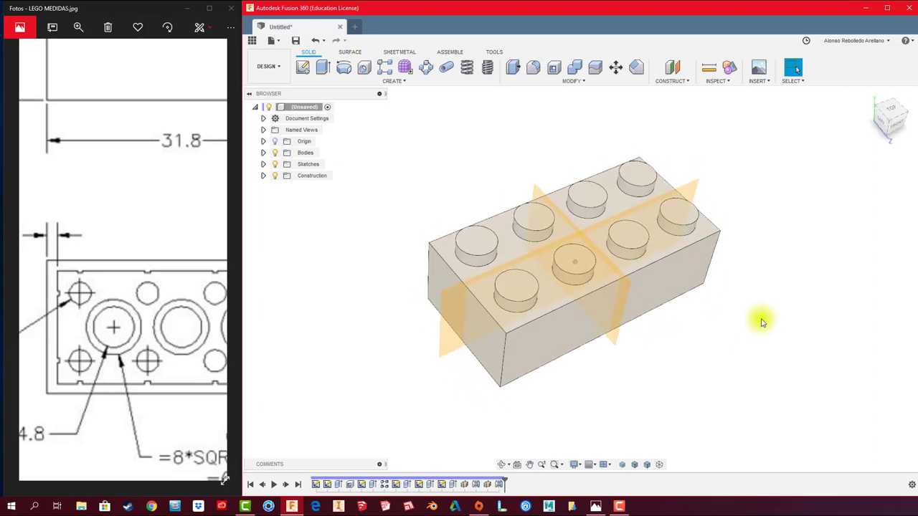
left_click(230, 8)
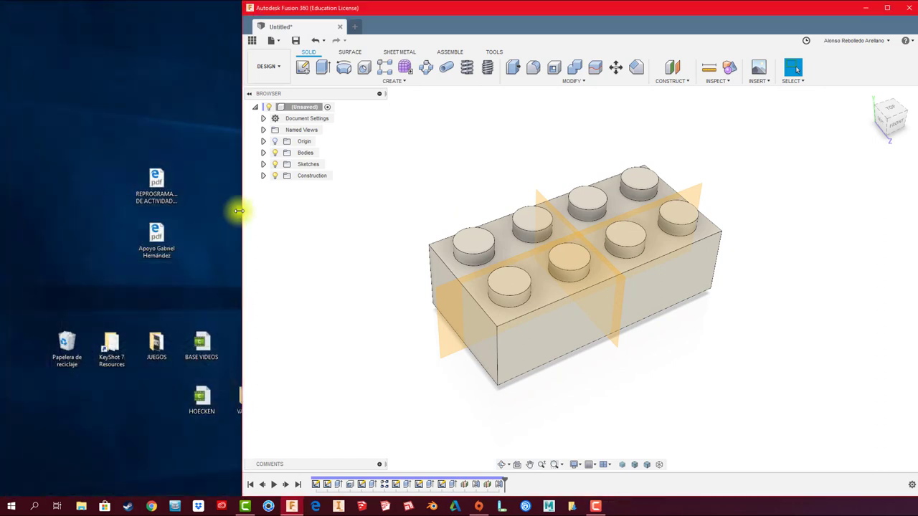
left_click_drag(239, 211, 3, 206)
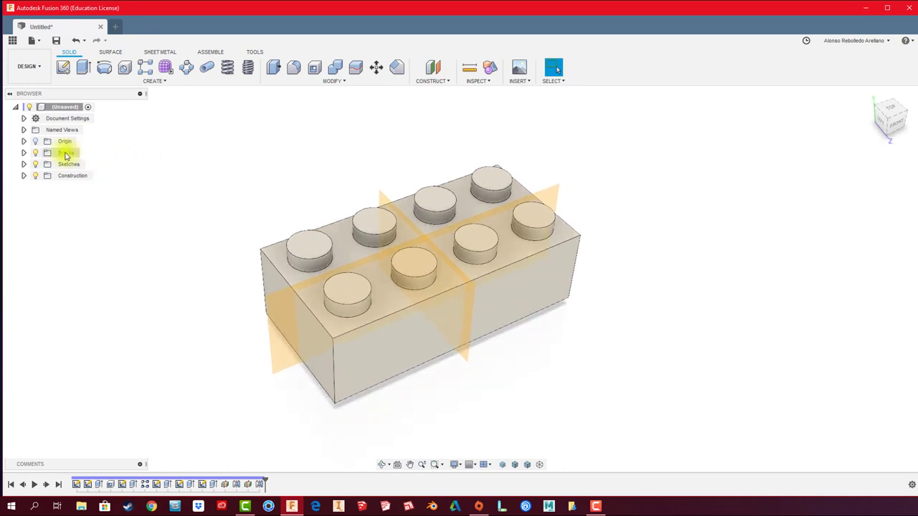
Step: Convert Body1 into a component with Create Components from Bodies
left_click(23, 153)
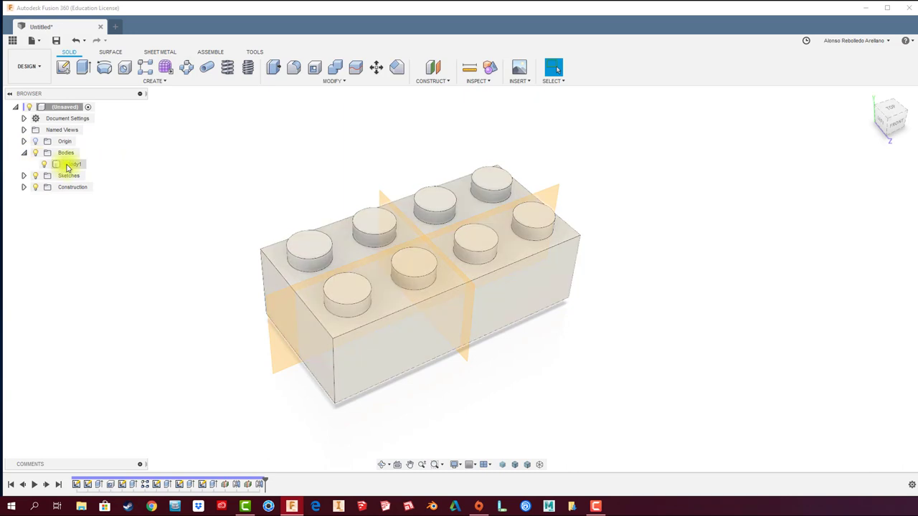
right_click(69, 166)
left_click(91, 195)
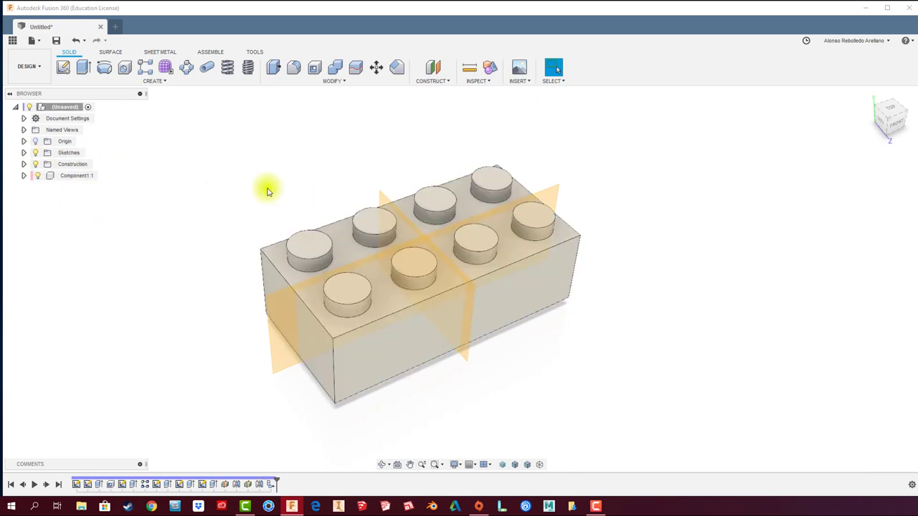
left_click(81, 180)
left_click(262, 170)
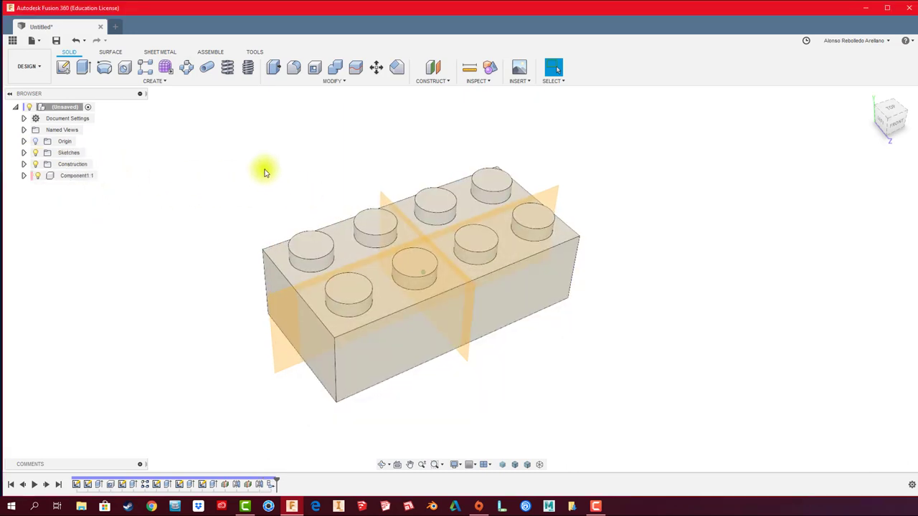
middle_click_drag(264, 167, 402, 127, "shift")
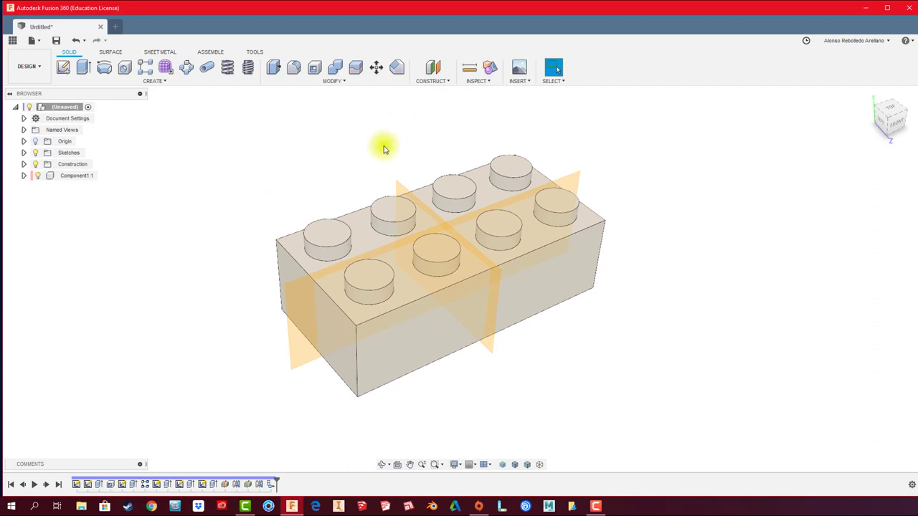
Step: Apply the Plastic - Matte (Blue) appearance to the brick
key("a")
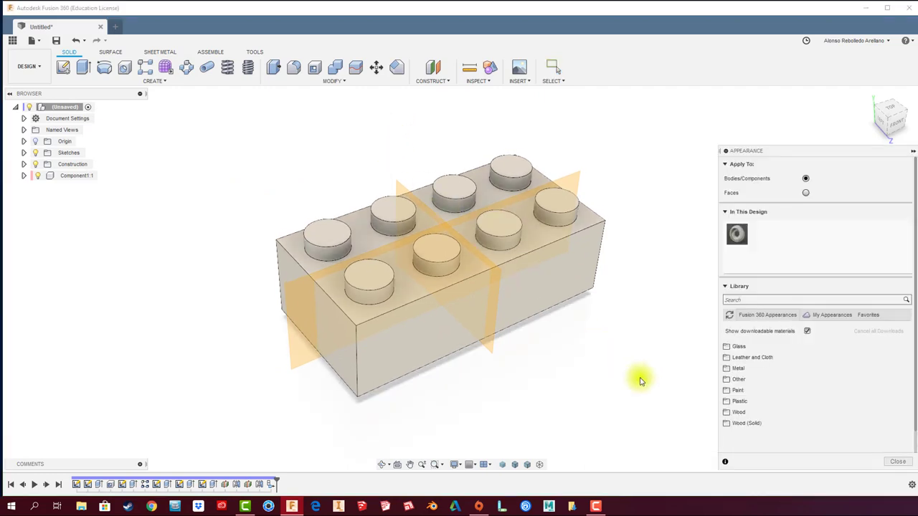
left_click(741, 404)
left_click(774, 413)
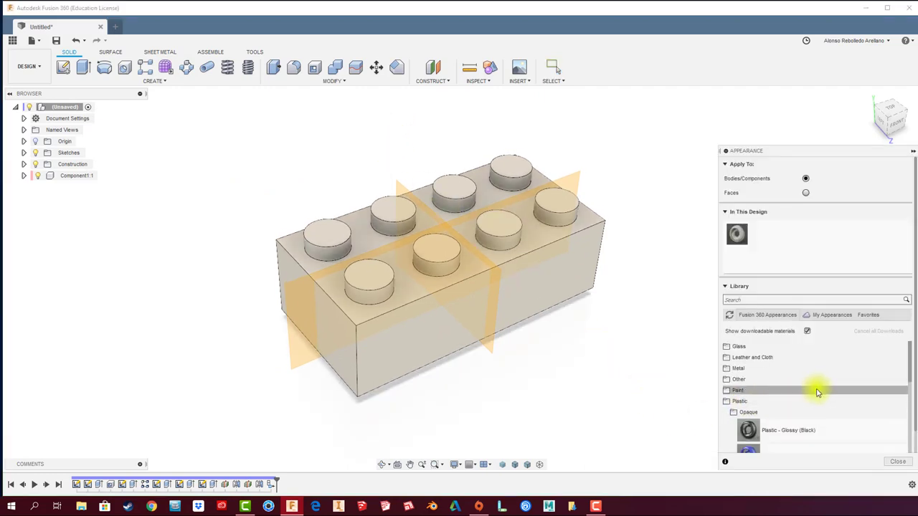
scroll(802, 422, "down", 5)
scroll(802, 423, "down", 2)
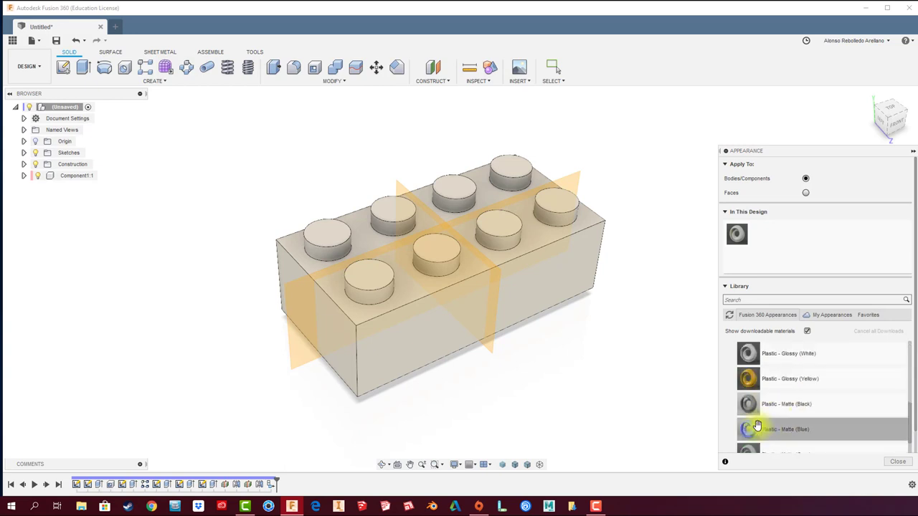
left_click_drag(762, 428, 513, 309)
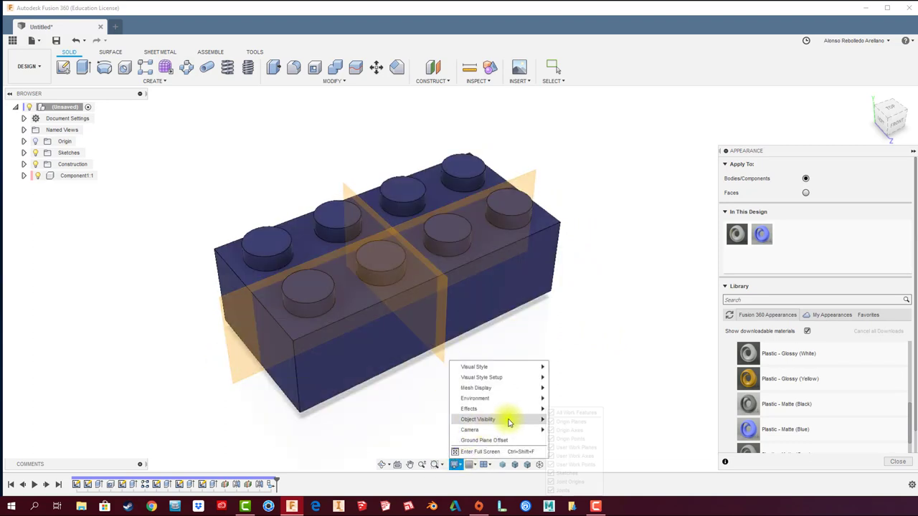
Step: Hide all work features, including the orange origin planes
left_click(552, 416)
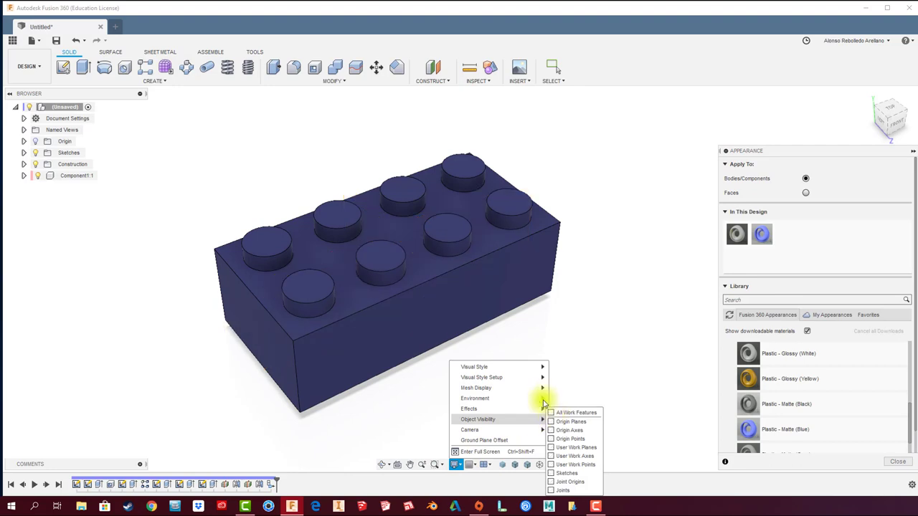
left_click(577, 331)
middle_click_drag(574, 332, 686, 308, "shift")
middle_click_drag(754, 271, 620, 262, "shift")
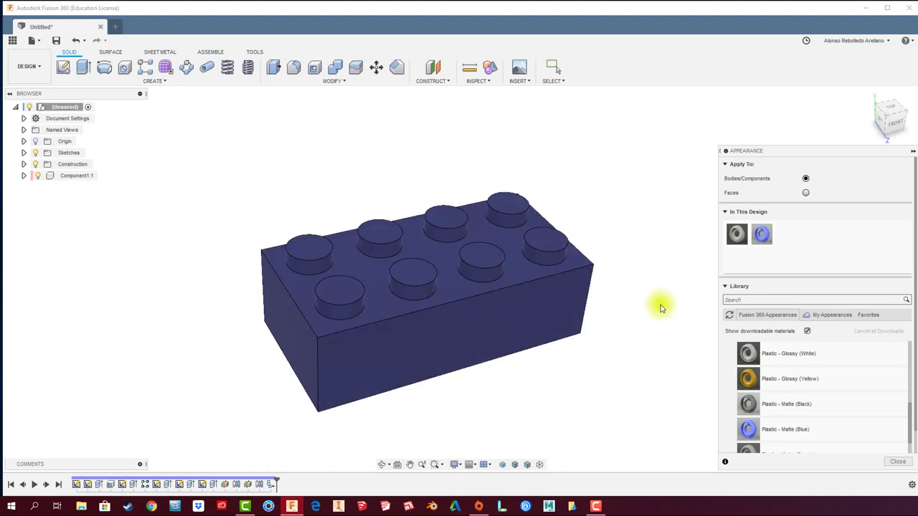
Step: Recolour the matte plastic appearance to bright green (RGB 52, 229, 46)
double_click(761, 234)
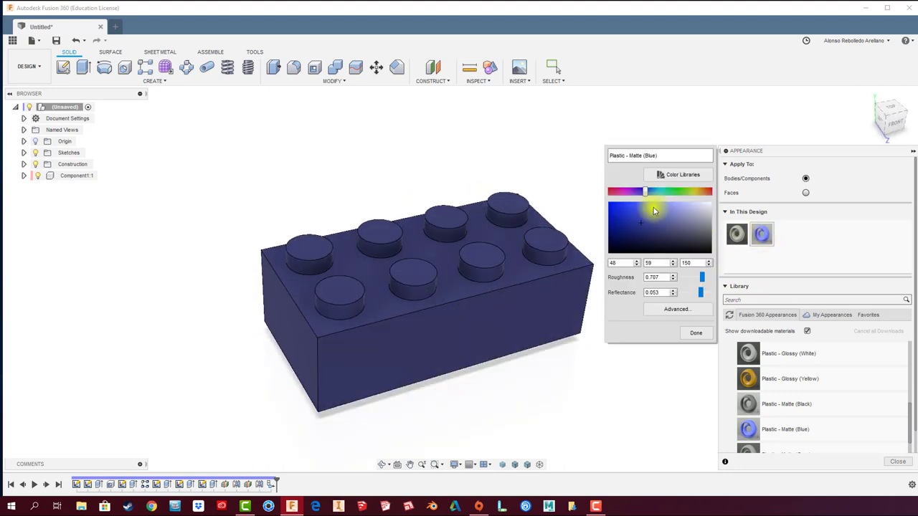
left_click_drag(653, 210, 686, 210)
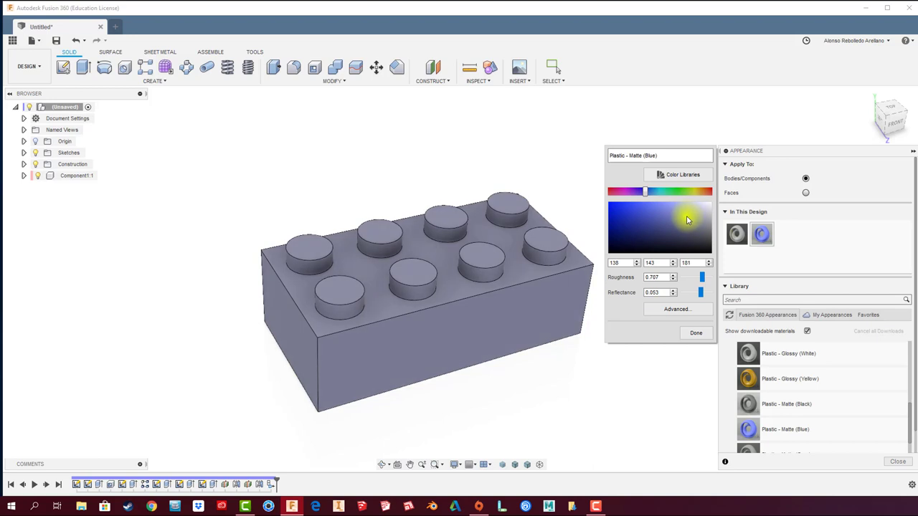
left_click_drag(645, 192, 676, 193)
left_click(636, 213)
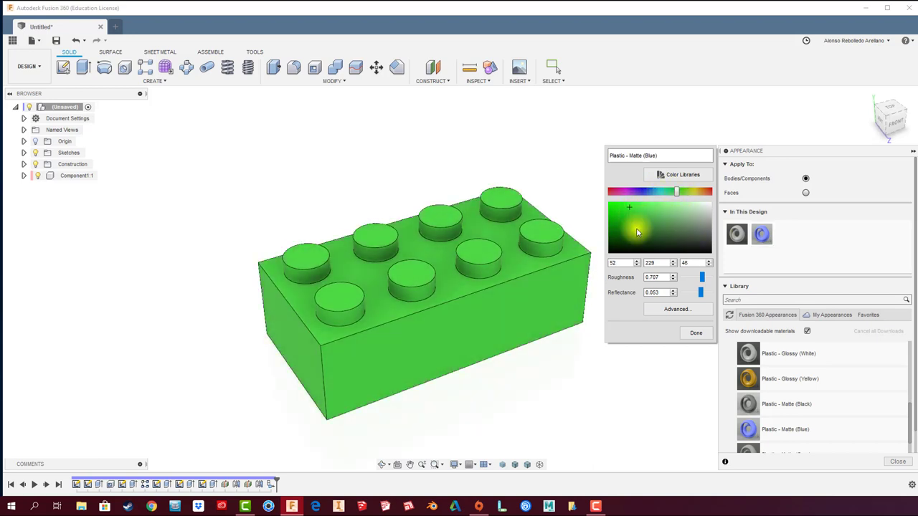
left_click(695, 332)
left_click(912, 150)
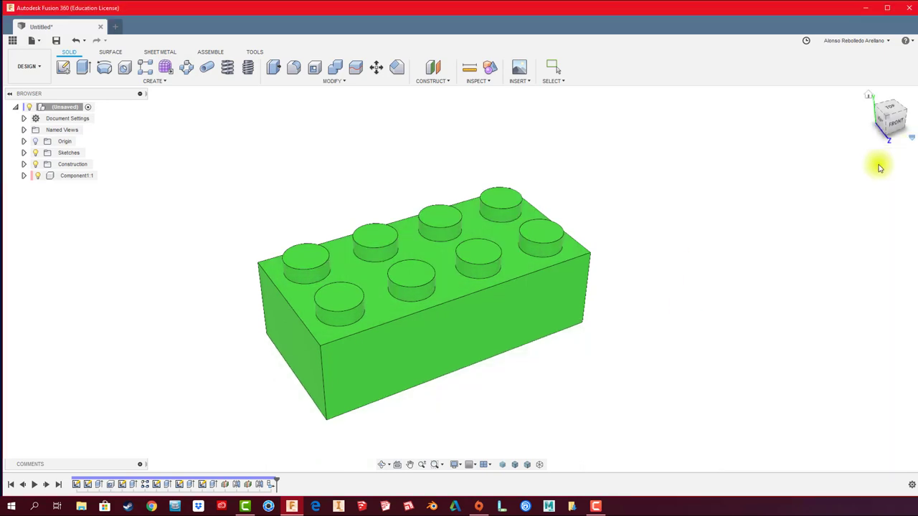
Step: Save the green brick as PIEZA LEGO under HOUSING and PLASTIC PART > master
left_click(57, 41)
type("PIEZA LEGO")
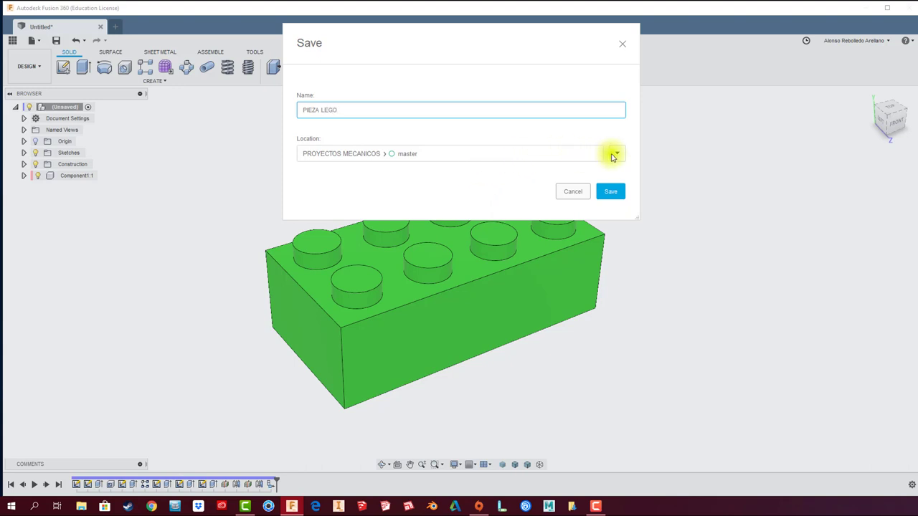
left_click(615, 155)
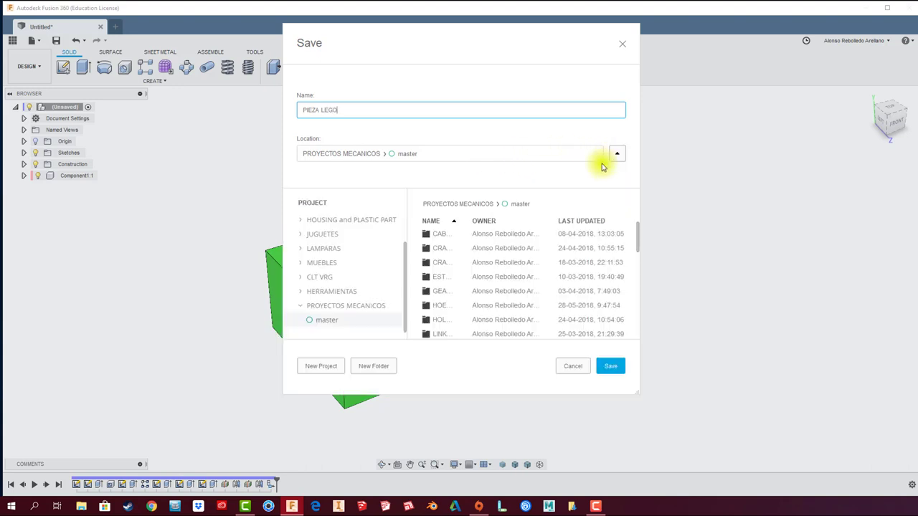
left_click(343, 223)
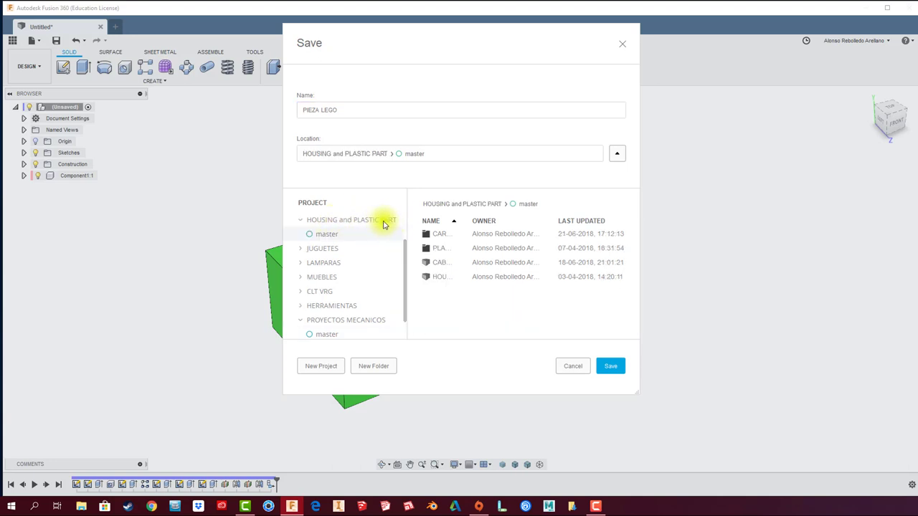
left_click(612, 367)
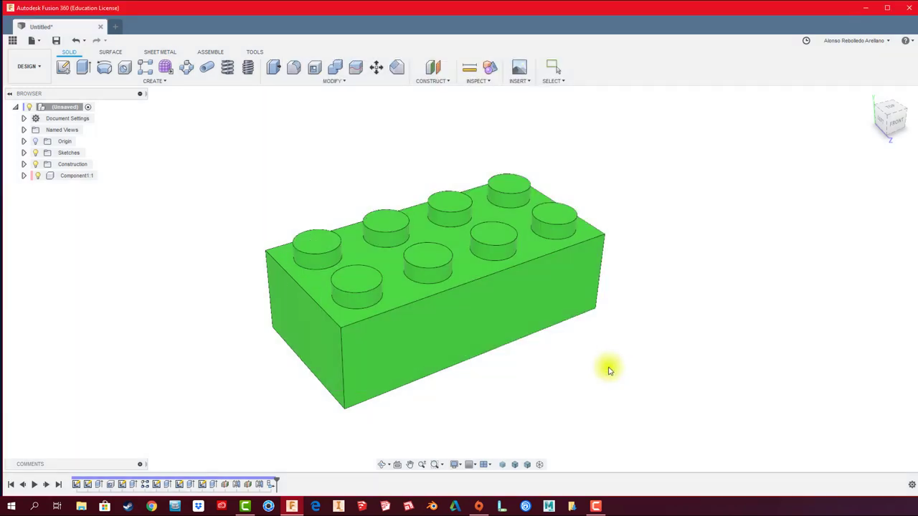
mouse_move(610, 367)
middle_mouse_down()
mouse_move(564, 354)
mouse_move(635, 352)
middle_mouse_up()
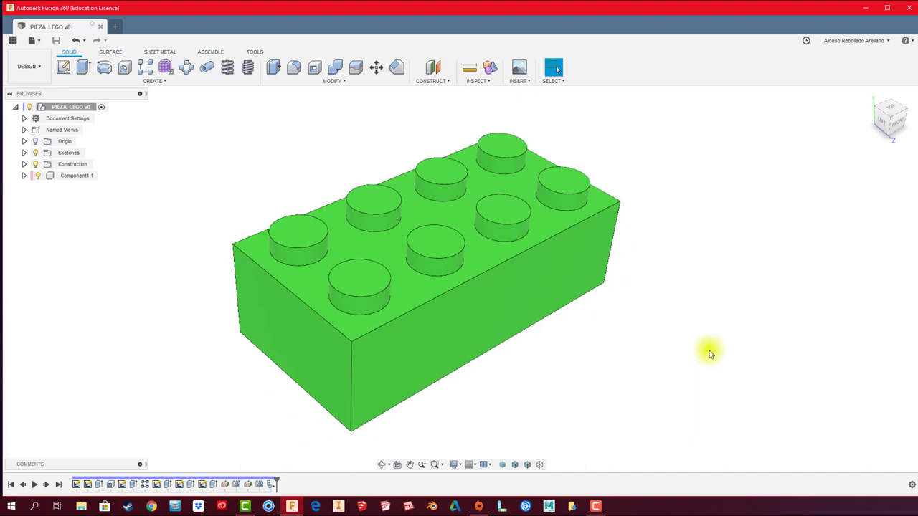